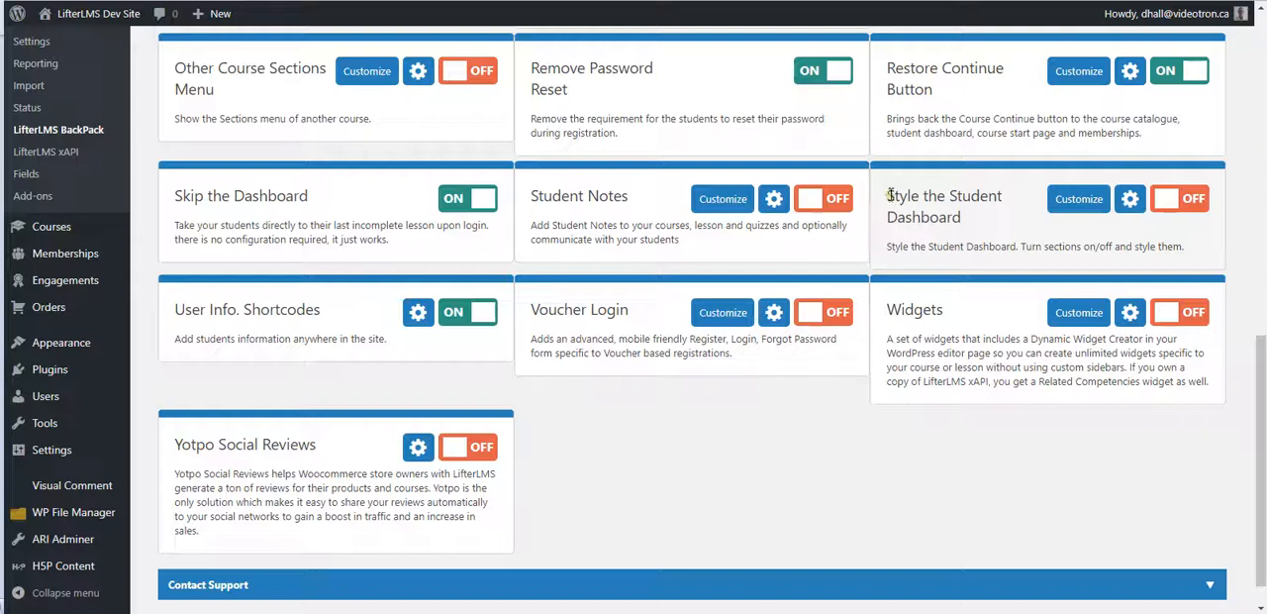
{"action": "left_click_drag", "start_coordinate": [890, 195], "coordinate": [959, 219]}
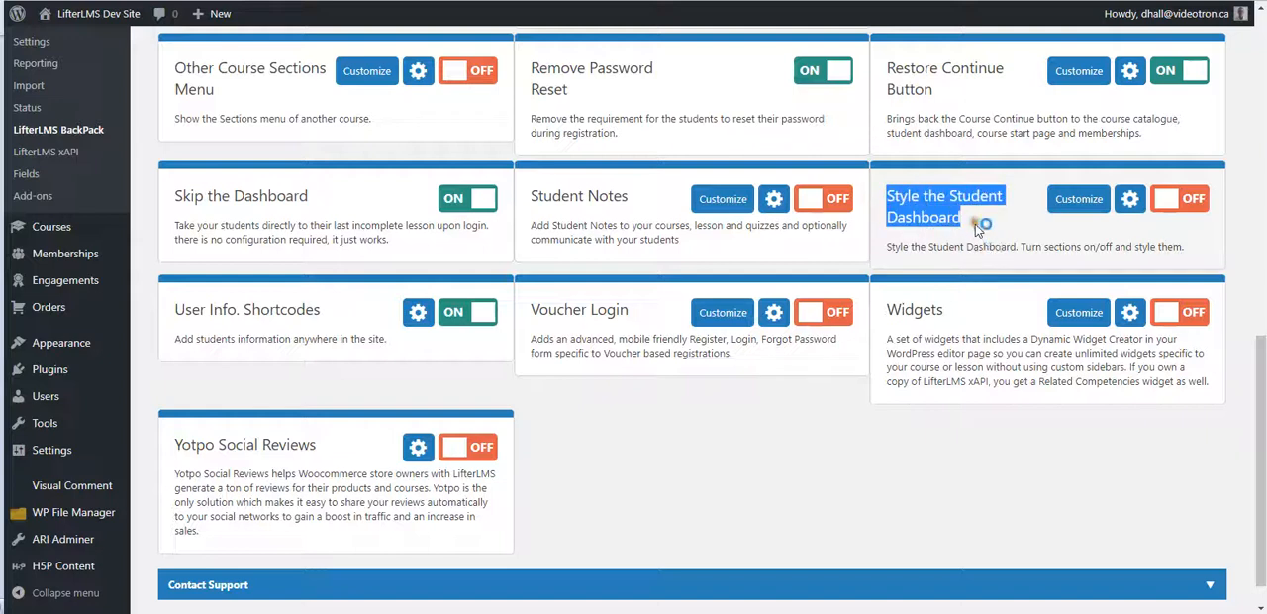
{"action": "left_click", "coordinate": [976, 225]}
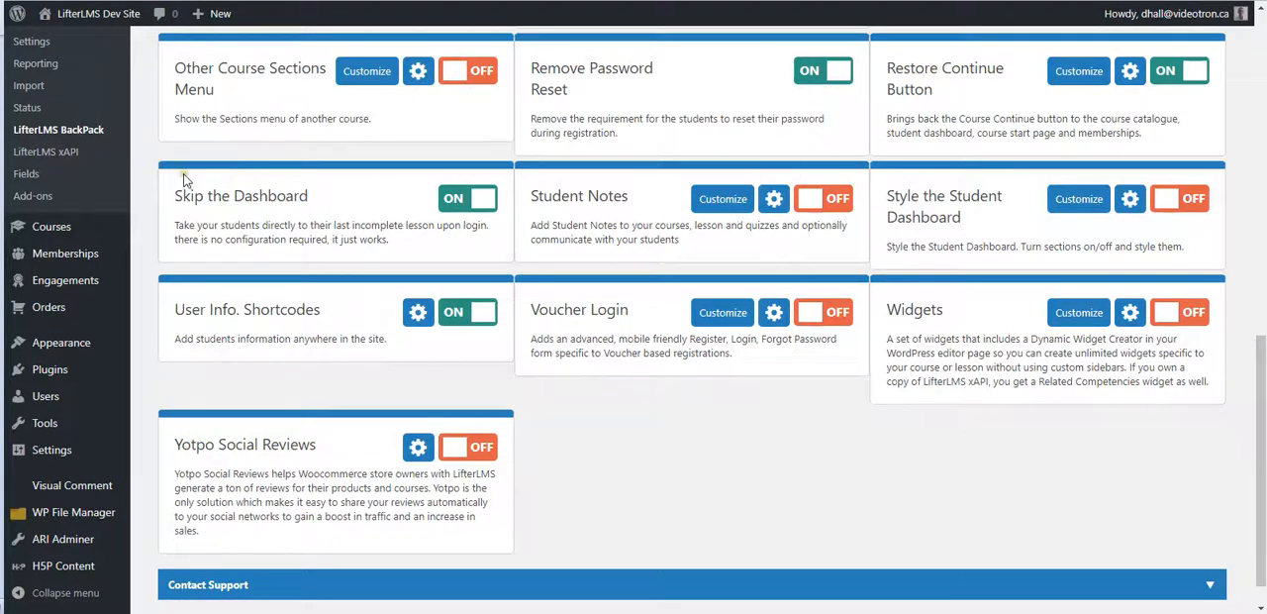
{"action": "scroll", "coordinate": [185, 176], "scroll_direction": "up", "scroll_amount": 3}
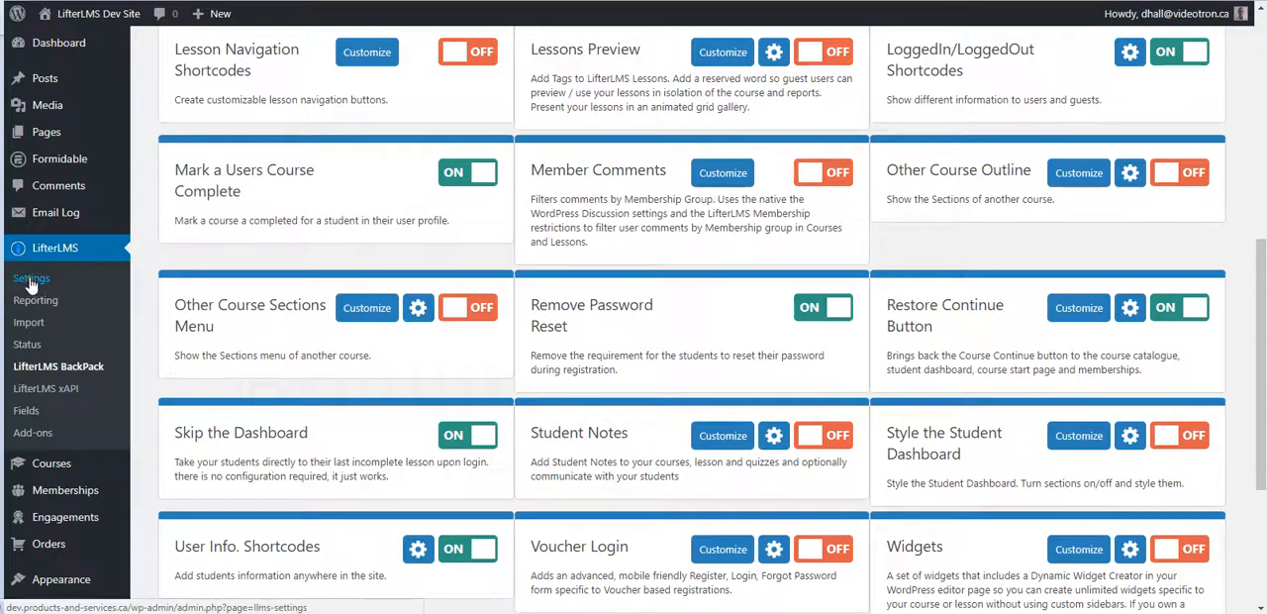
{"action": "scroll", "coordinate": [916, 258], "scroll_direction": "down", "scroll_amount": 3}
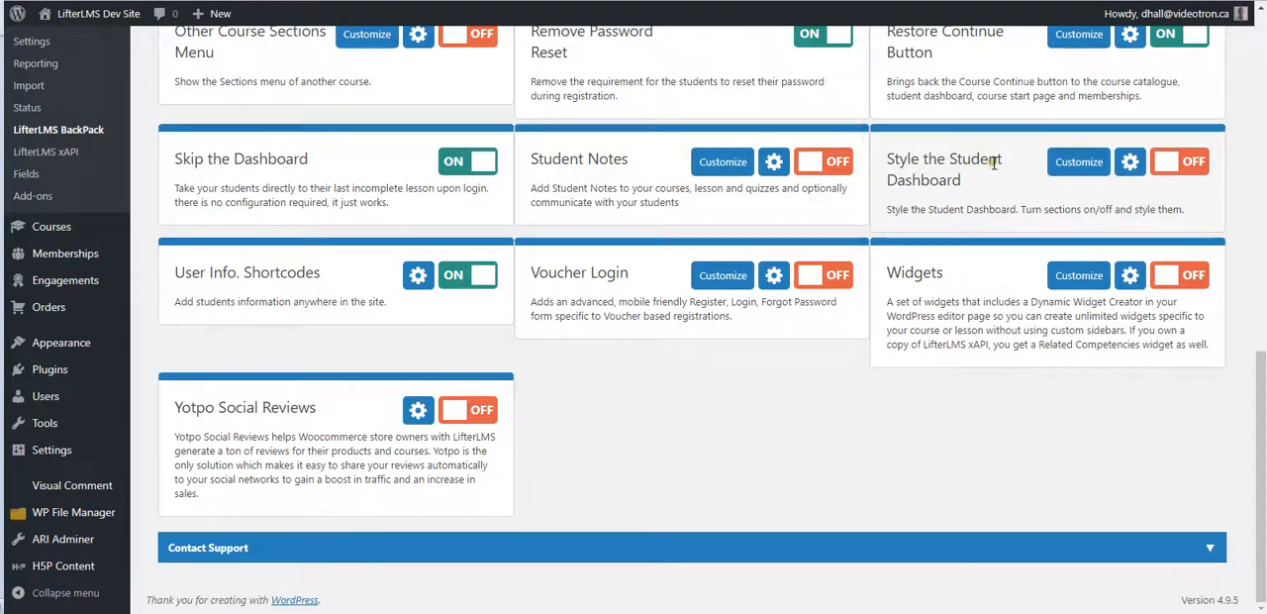
Step: Open the Style the Student Dashboard settings and save them with the student dashboard slug my-courses
{"action": "left_click", "coordinate": [1080, 161]}
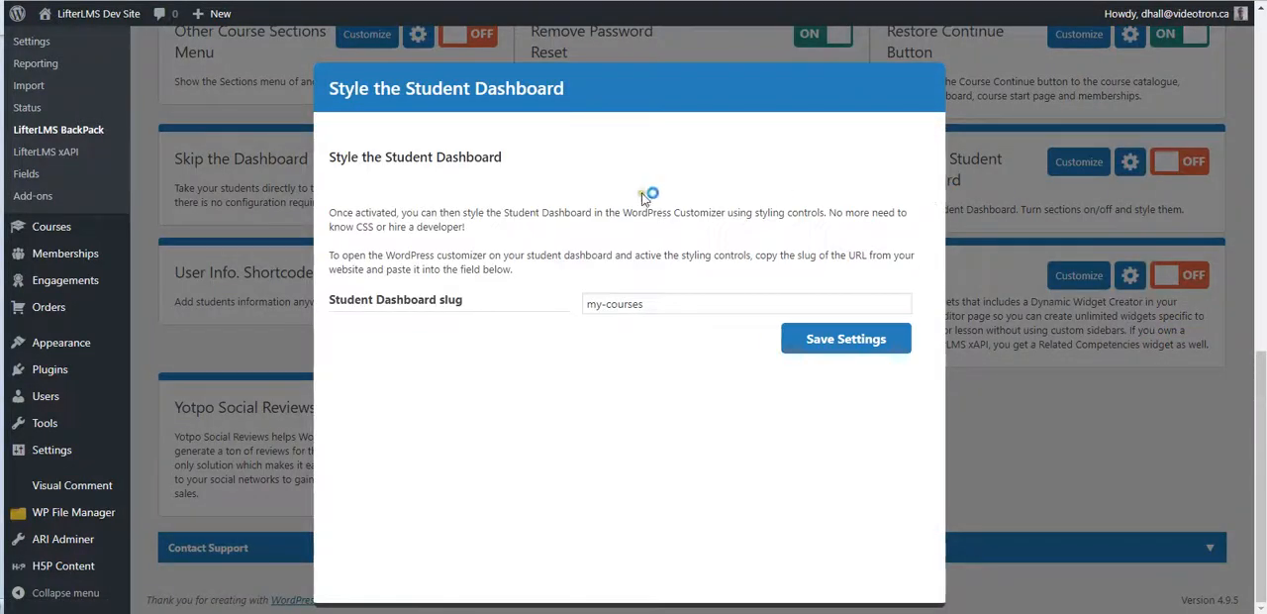
{"action": "left_click_drag", "start_coordinate": [655, 304], "coordinate": [555, 311]}
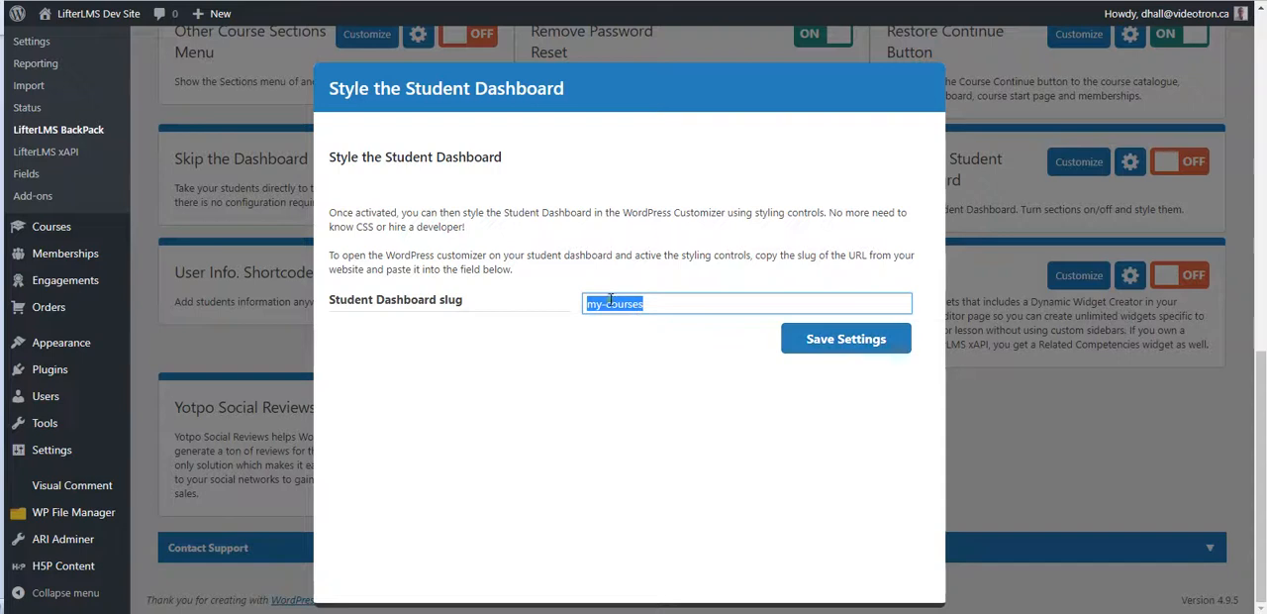
{"action": "left_click", "coordinate": [832, 346]}
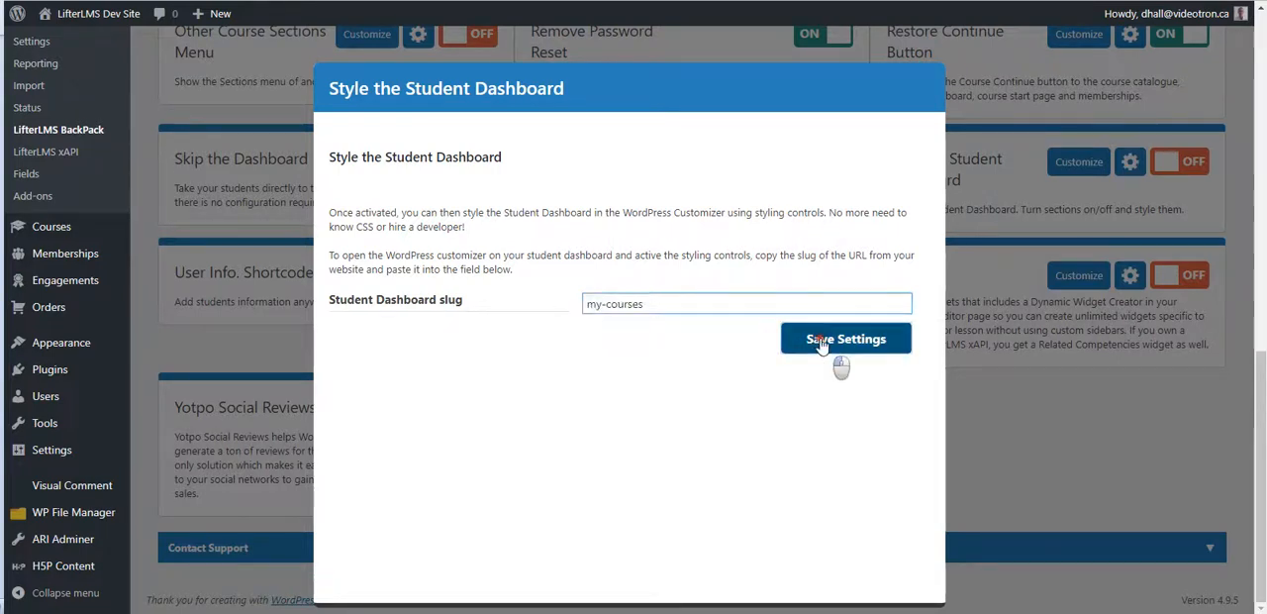
{"action": "left_click", "coordinate": [1003, 201]}
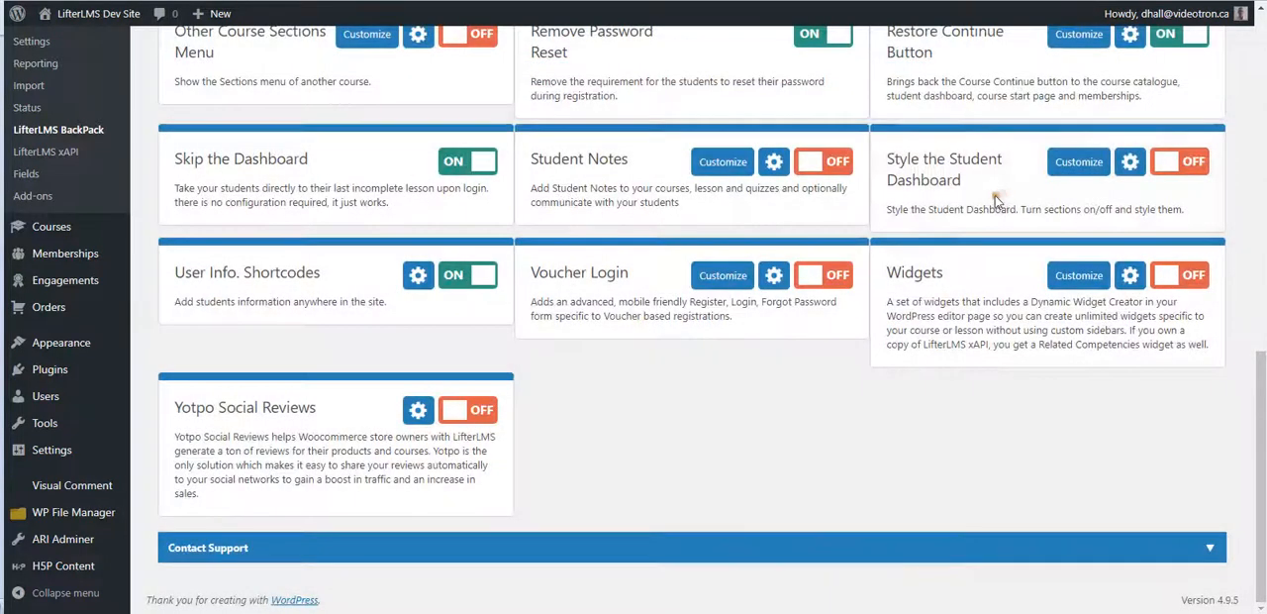
Step: Turn on the Style the Student Dashboard feature and open its Student Dashboard section in the WordPress Customizer
{"action": "left_click", "coordinate": [1177, 166]}
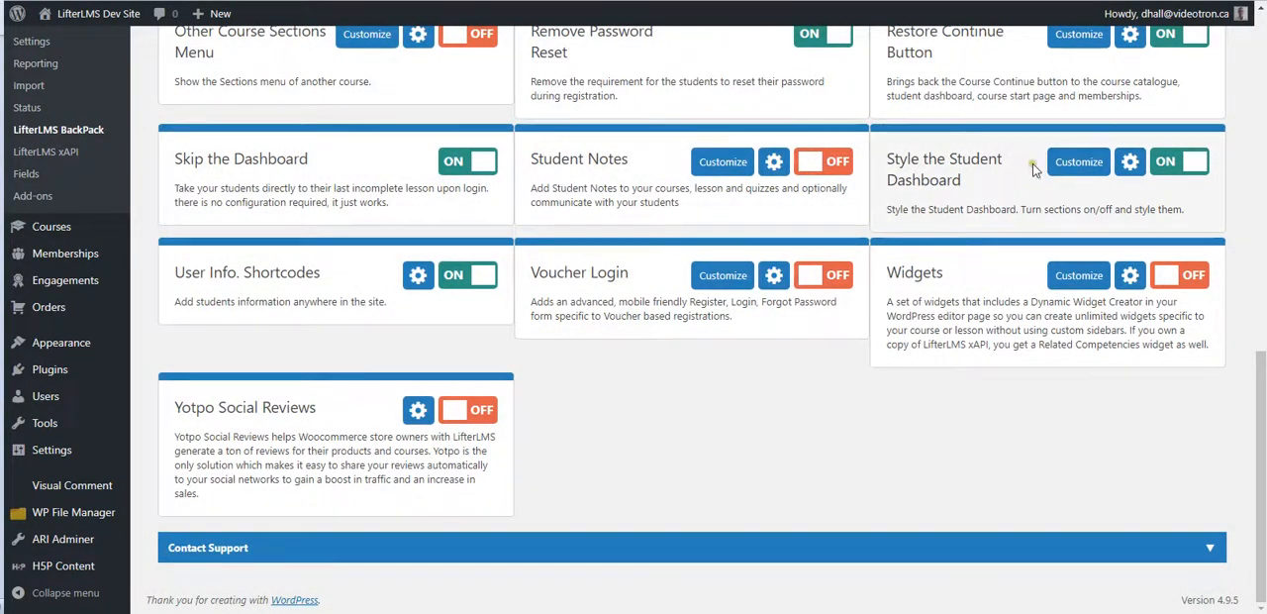
{"action": "left_click", "coordinate": [1074, 163]}
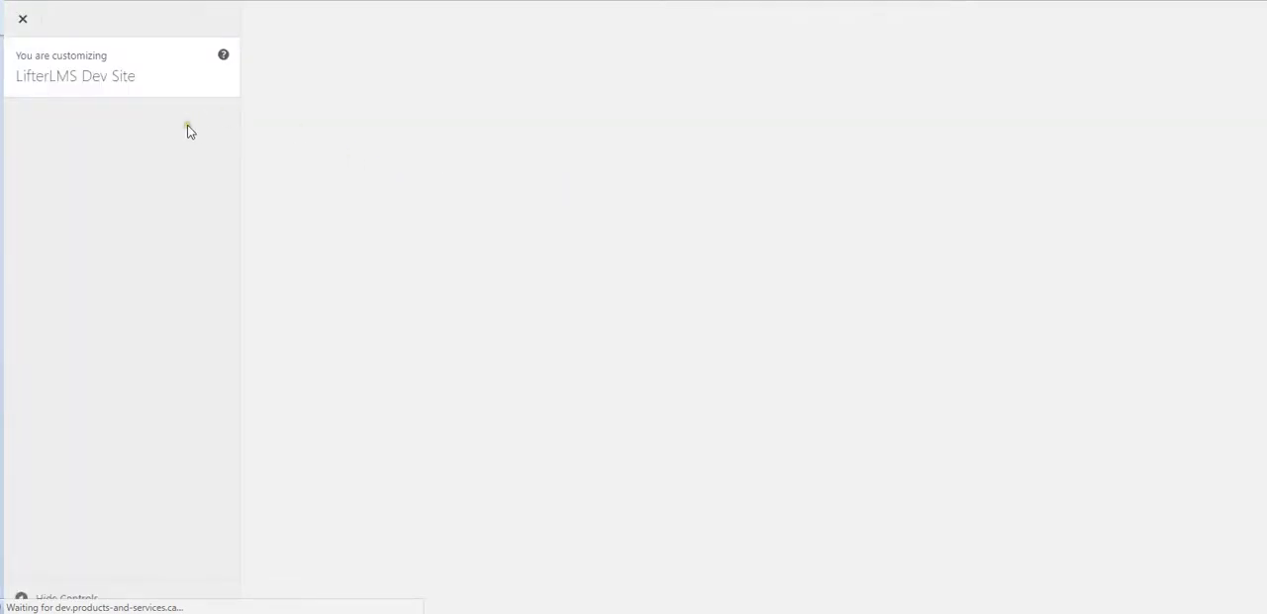
{"action": "left_click", "coordinate": [142, 133]}
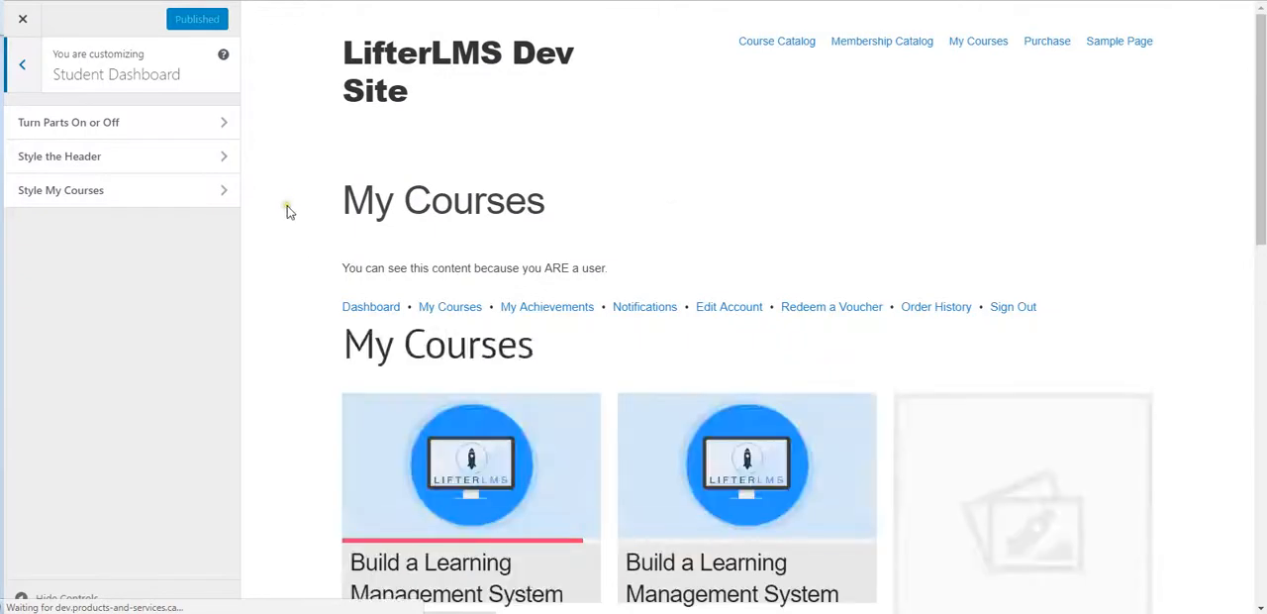
Step: Examine the student dashboard preview, from the header and My Courses down to the achievements, certificates and memberships sections
{"action": "scroll", "coordinate": [297, 215], "scroll_direction": "down", "scroll_amount": 3}
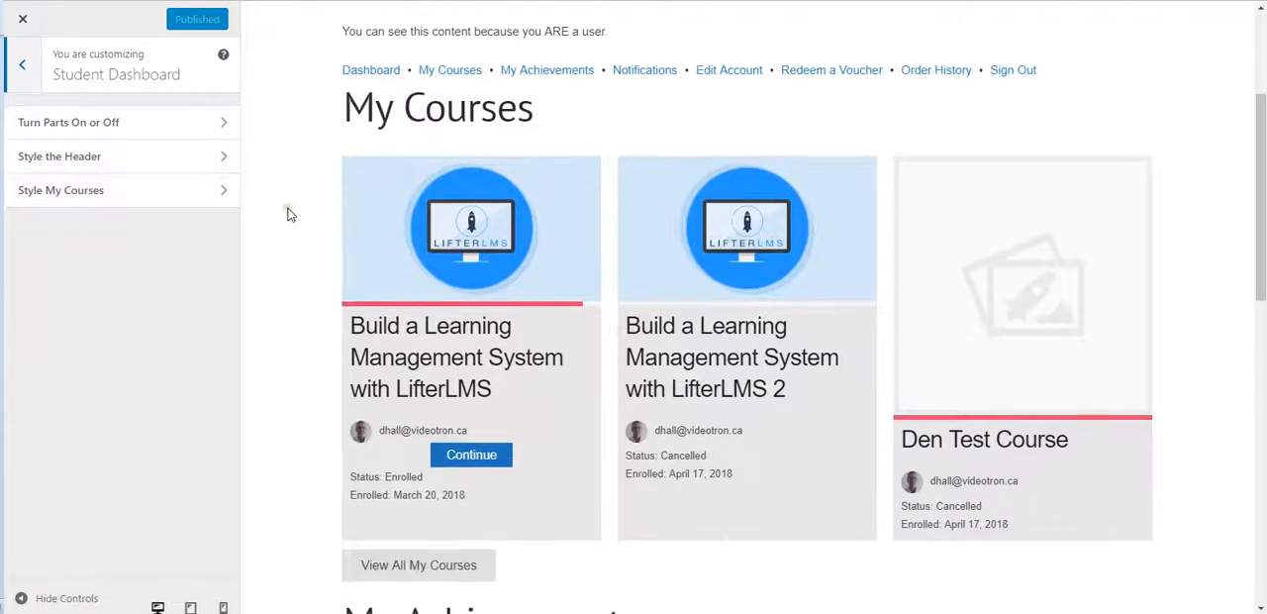
{"action": "scroll", "coordinate": [290, 211], "scroll_direction": "up", "scroll_amount": 2}
{"action": "scroll", "coordinate": [290, 211], "scroll_direction": "up", "scroll_amount": 1}
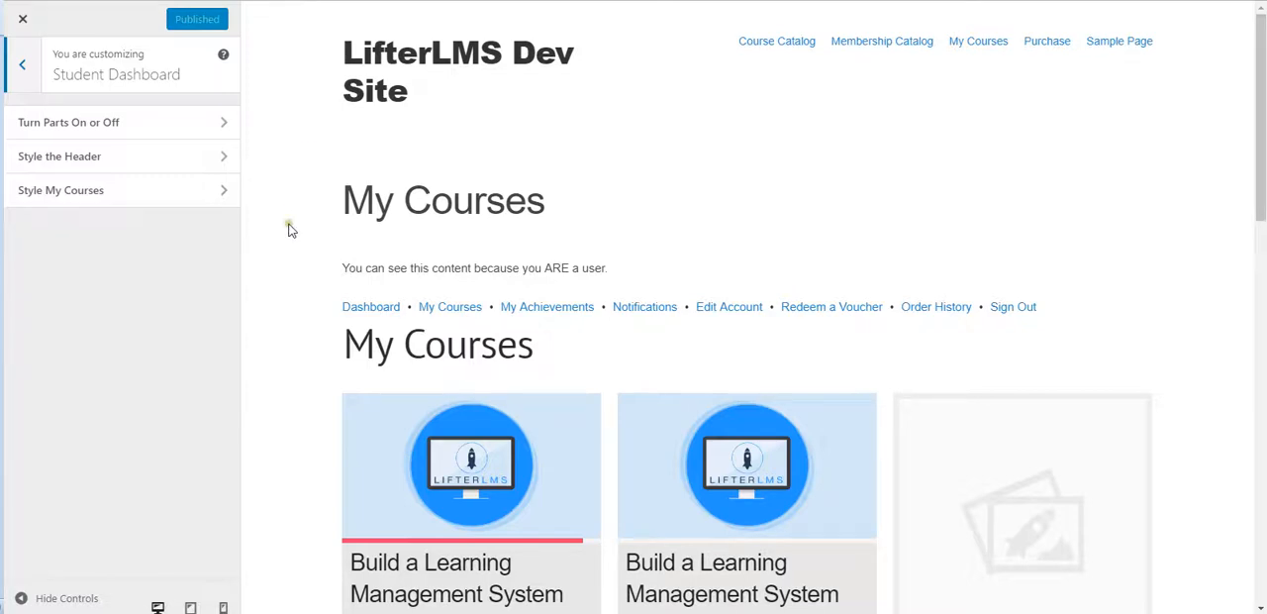
{"action": "scroll", "coordinate": [292, 226], "scroll_direction": "down", "scroll_amount": 6}
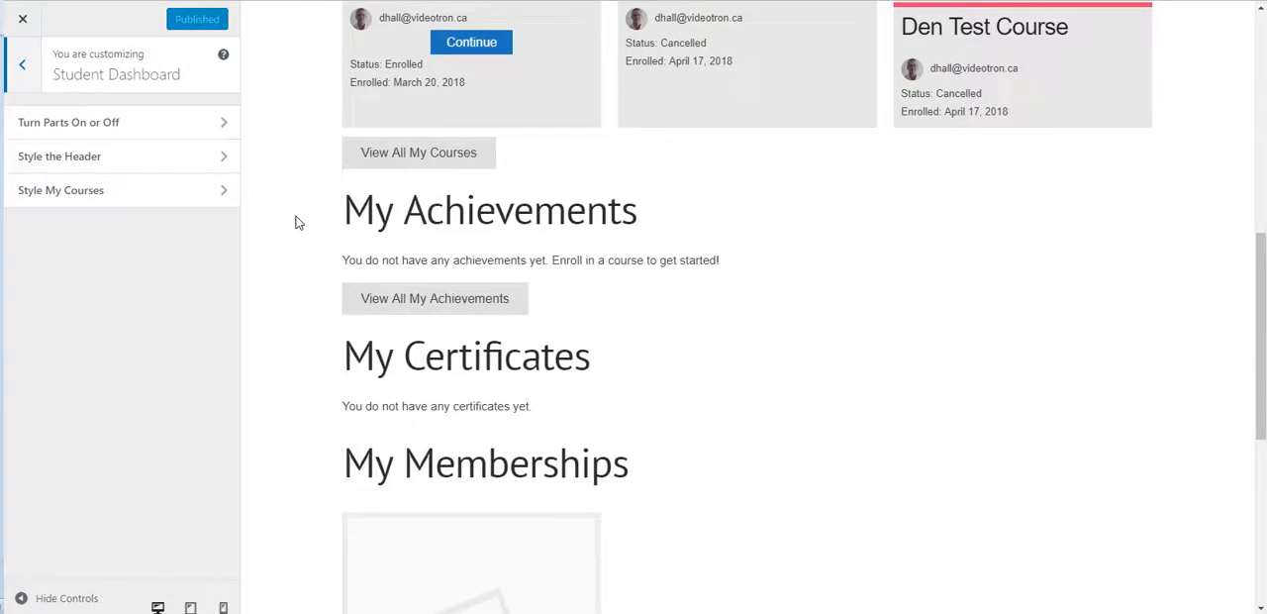
{"action": "scroll", "coordinate": [295, 223], "scroll_direction": "down", "scroll_amount": 5}
{"action": "scroll", "coordinate": [295, 223], "scroll_direction": "up", "scroll_amount": 4}
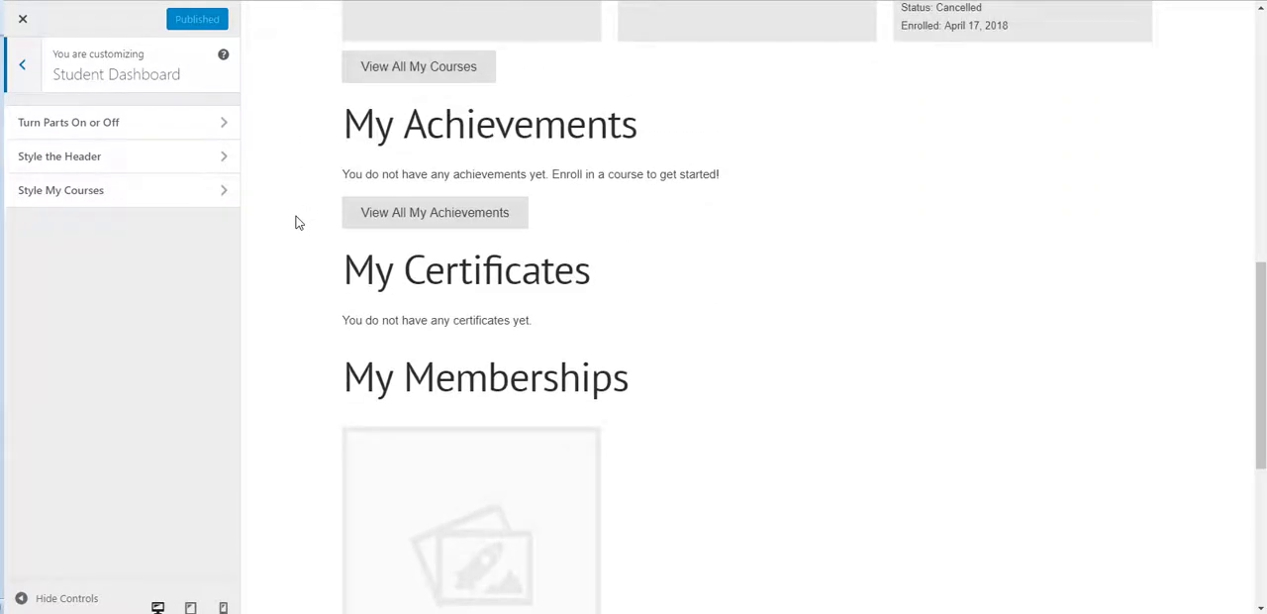
{"action": "scroll", "coordinate": [295, 223], "scroll_direction": "up", "scroll_amount": 6}
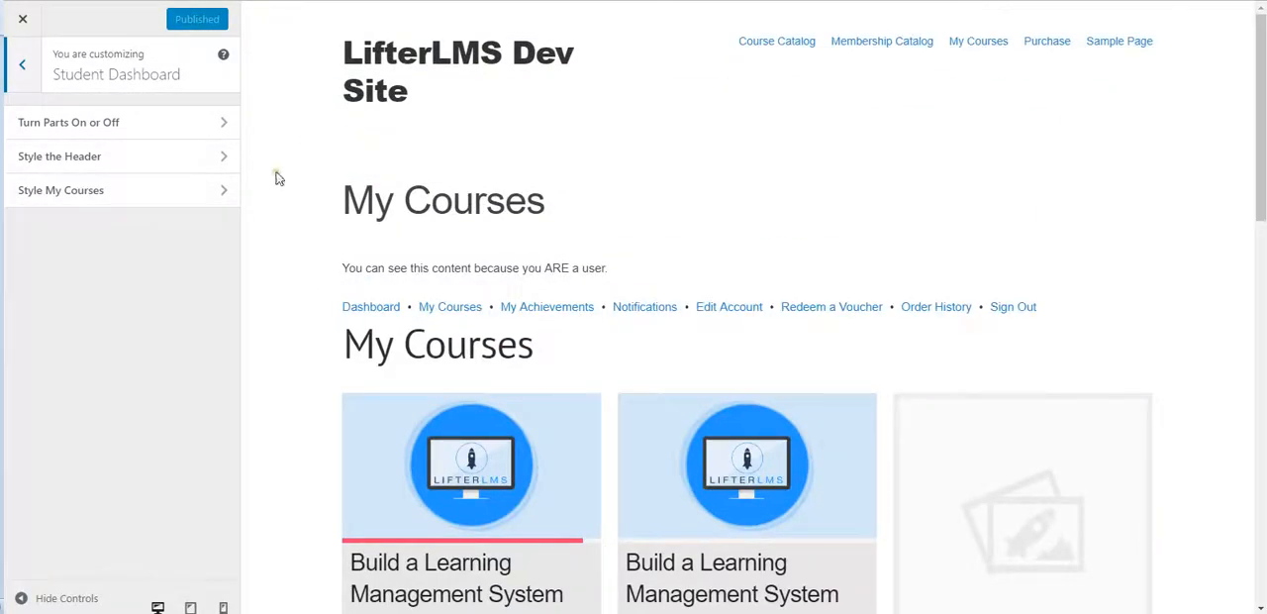
{"action": "scroll", "coordinate": [295, 218], "scroll_direction": "down", "scroll_amount": 8}
{"action": "scroll", "coordinate": [295, 221], "scroll_direction": "up", "scroll_amount": 8}
Step: Set Show / Hide Memberships to Hide in the Turn Parts On or Off options
{"action": "left_click", "coordinate": [140, 124]}
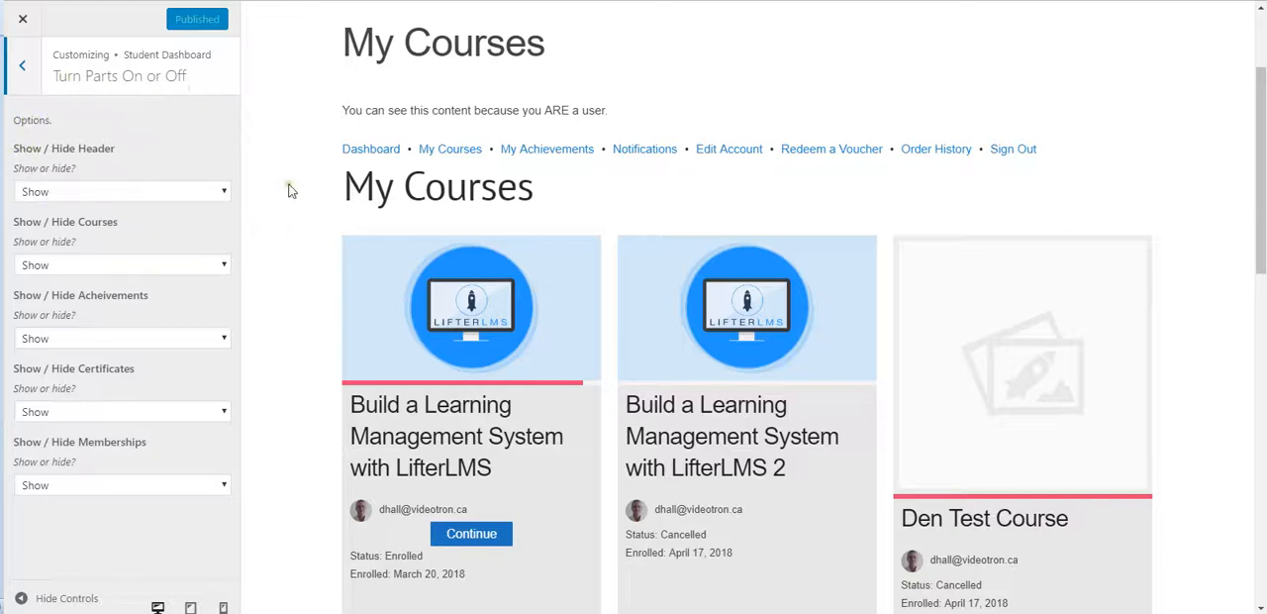
{"action": "scroll", "coordinate": [287, 188], "scroll_direction": "down", "scroll_amount": 5}
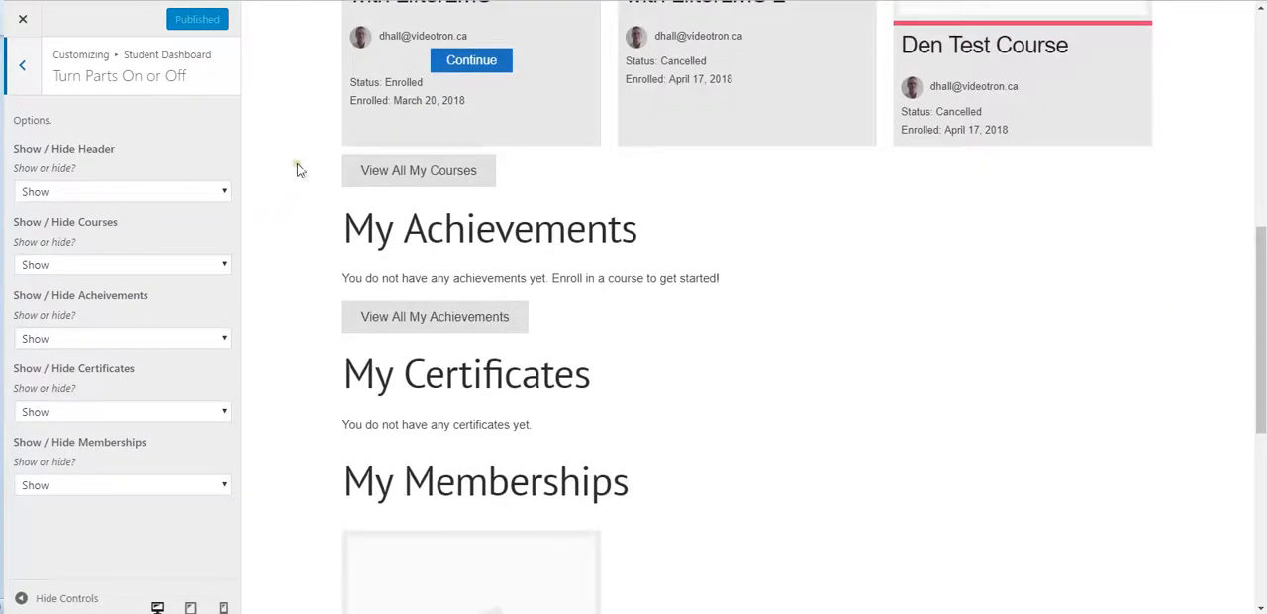
{"action": "scroll", "coordinate": [287, 207], "scroll_direction": "down", "scroll_amount": 2}
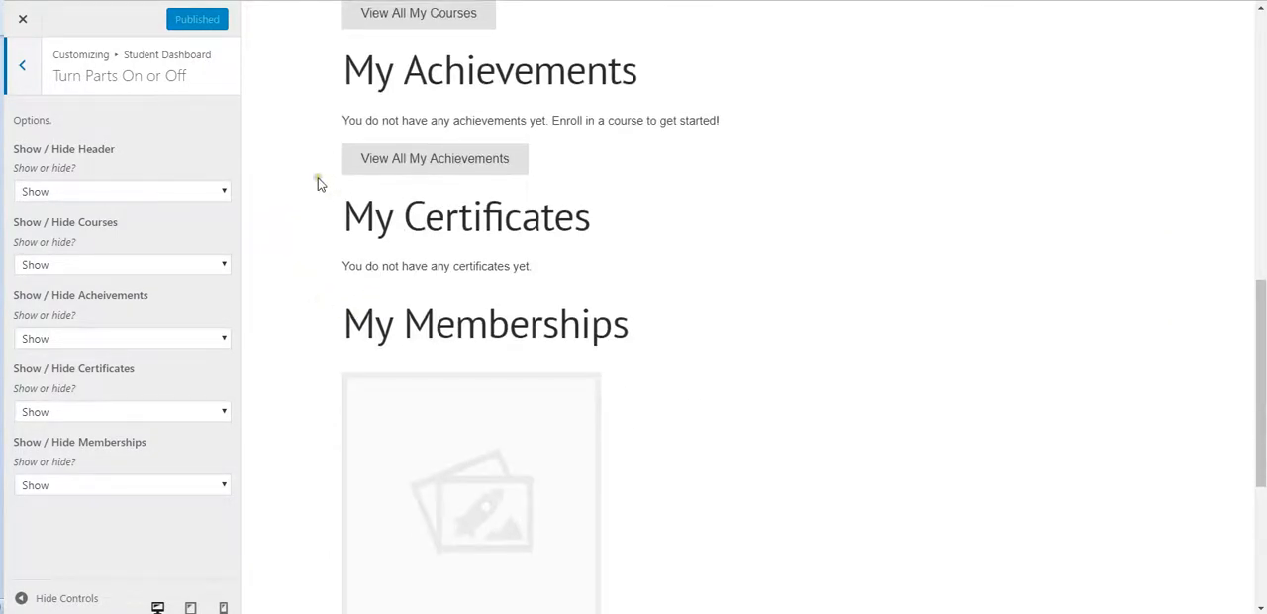
{"action": "scroll", "coordinate": [315, 184], "scroll_direction": "up", "scroll_amount": 3}
{"action": "scroll", "coordinate": [302, 238], "scroll_direction": "down", "scroll_amount": 3}
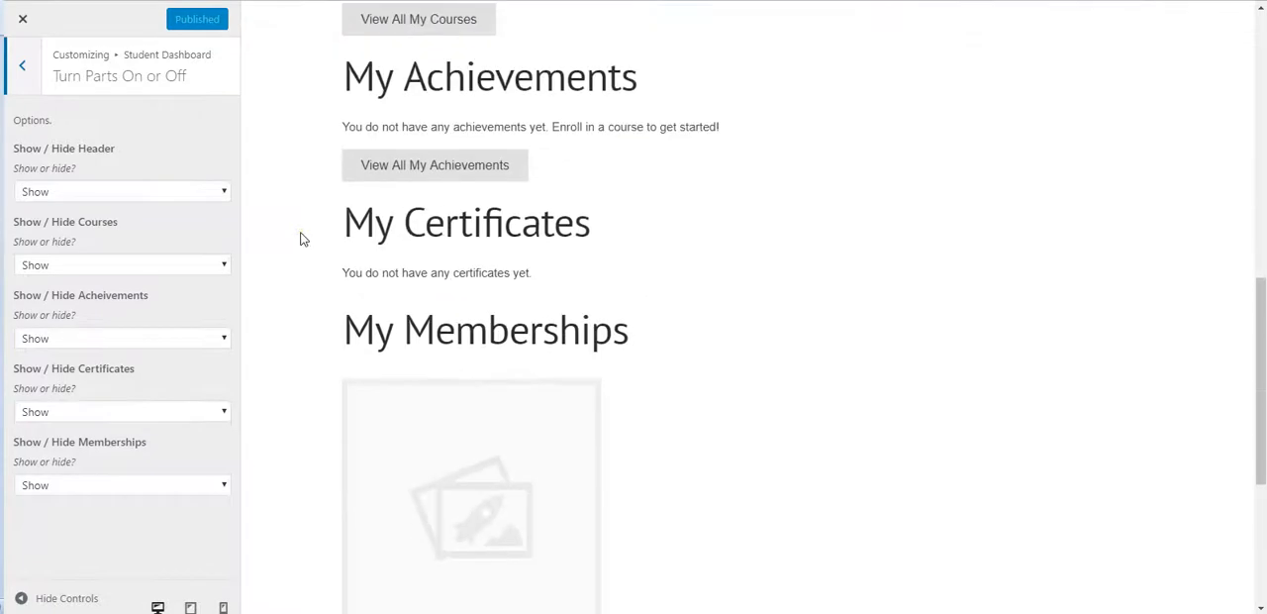
{"action": "left_click", "coordinate": [173, 492]}
{"action": "left_click", "coordinate": [91, 518]}
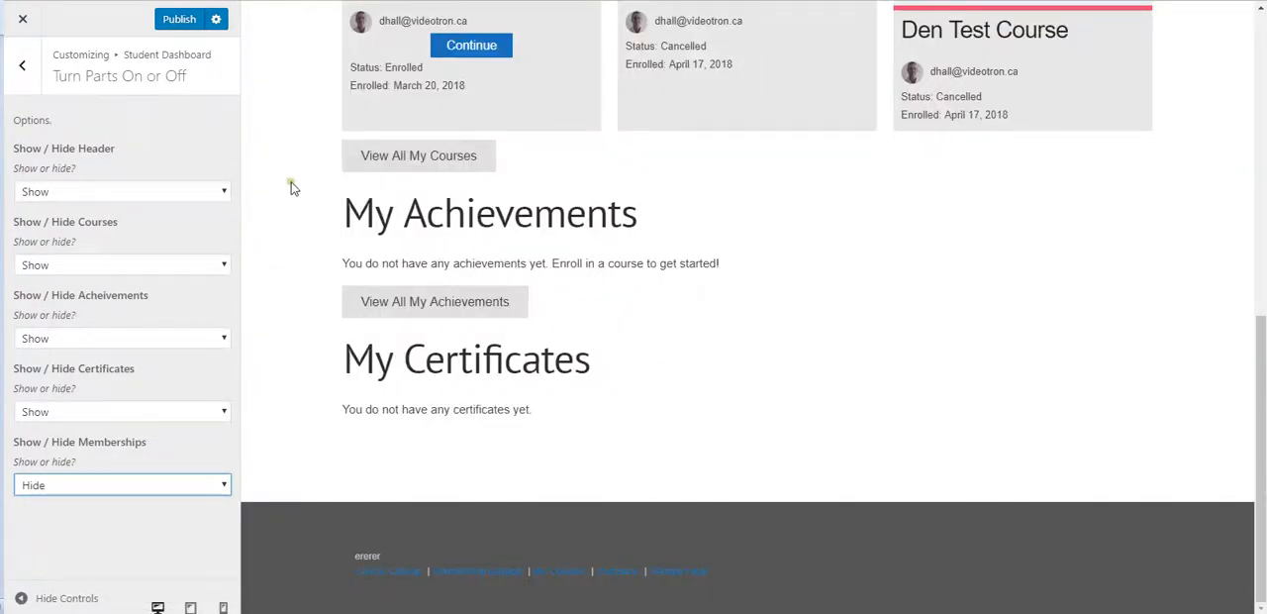
Step: Publish the hidden Memberships section and check the reloaded live My Courses page
{"action": "scroll", "coordinate": [293, 184], "scroll_direction": "up", "scroll_amount": 1}
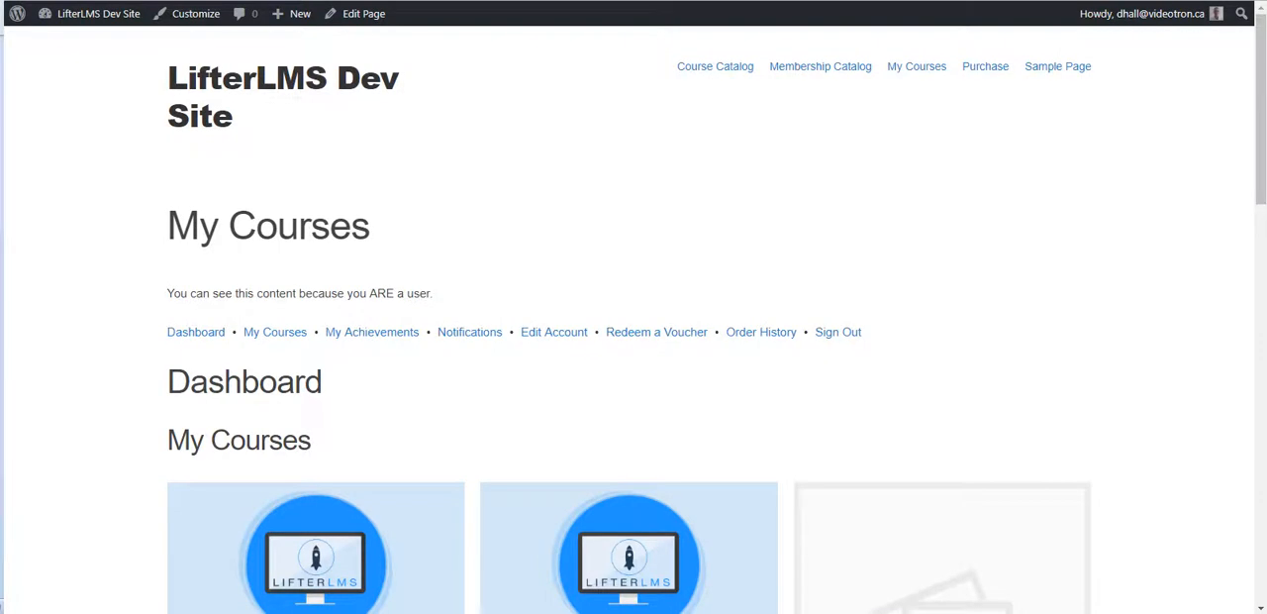
{"action": "scroll", "coordinate": [113, 267], "scroll_direction": "down", "scroll_amount": 8}
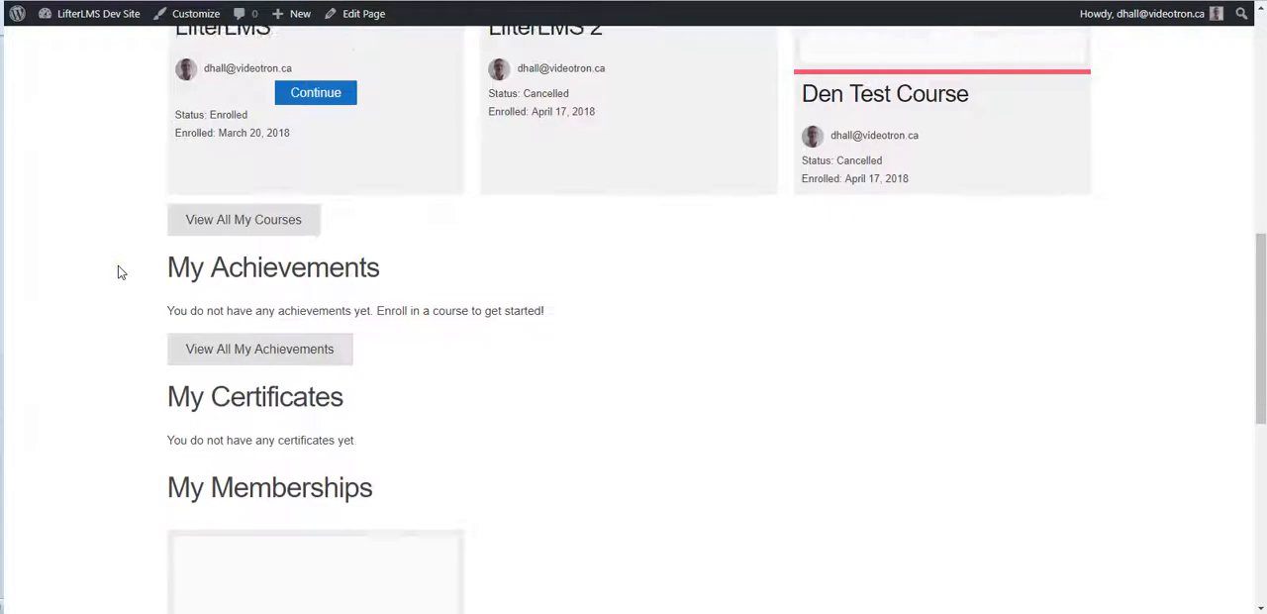
{"action": "scroll", "coordinate": [118, 266], "scroll_direction": "down", "scroll_amount": 4}
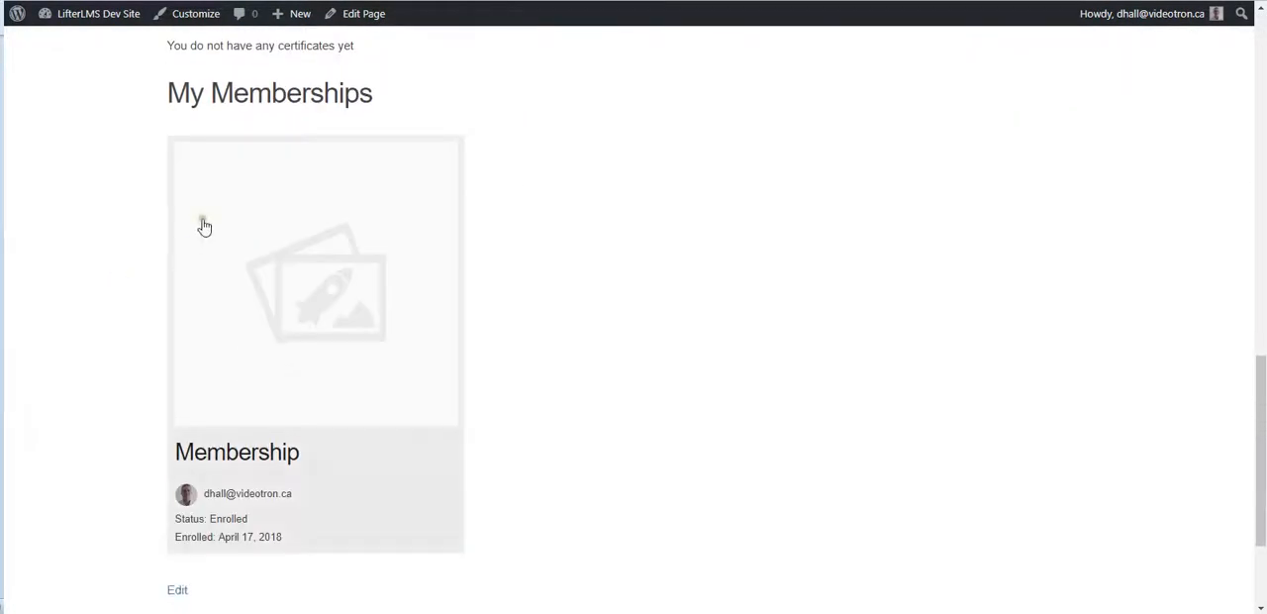
{"action": "key", "text": "F5"}
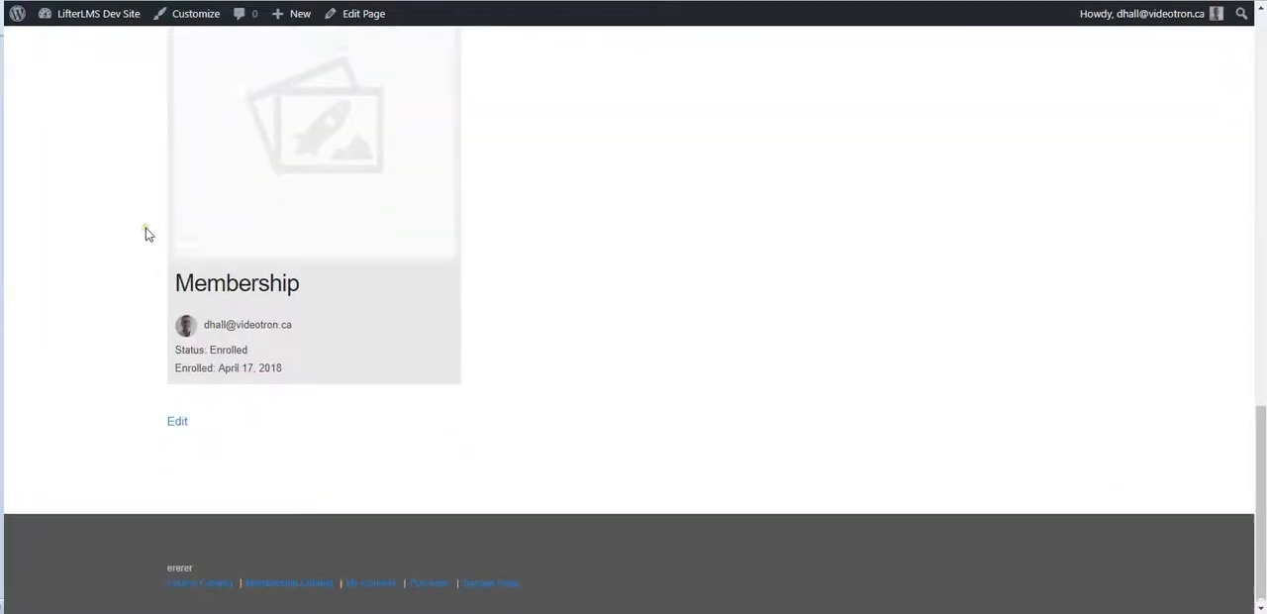
{"action": "scroll", "coordinate": [145, 228], "scroll_direction": "up", "scroll_amount": 3}
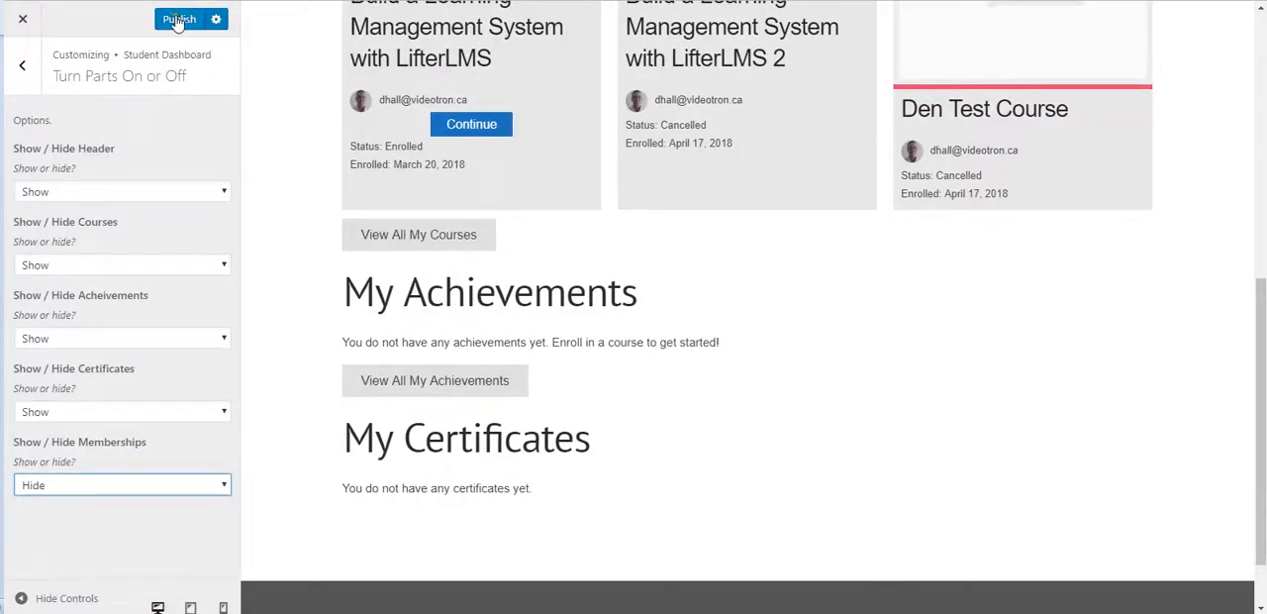
{"action": "left_click", "coordinate": [181, 21]}
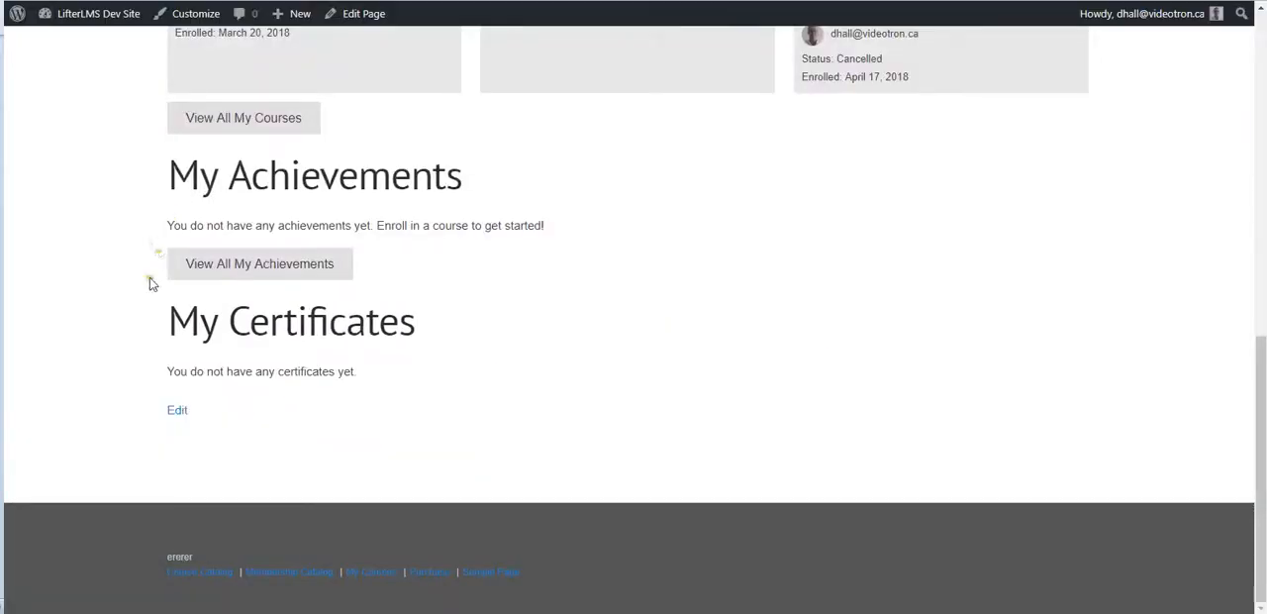
{"action": "scroll", "coordinate": [452, 327], "scroll_direction": "up", "scroll_amount": 5}
{"action": "scroll", "coordinate": [417, 285], "scroll_direction": "down", "scroll_amount": 2}
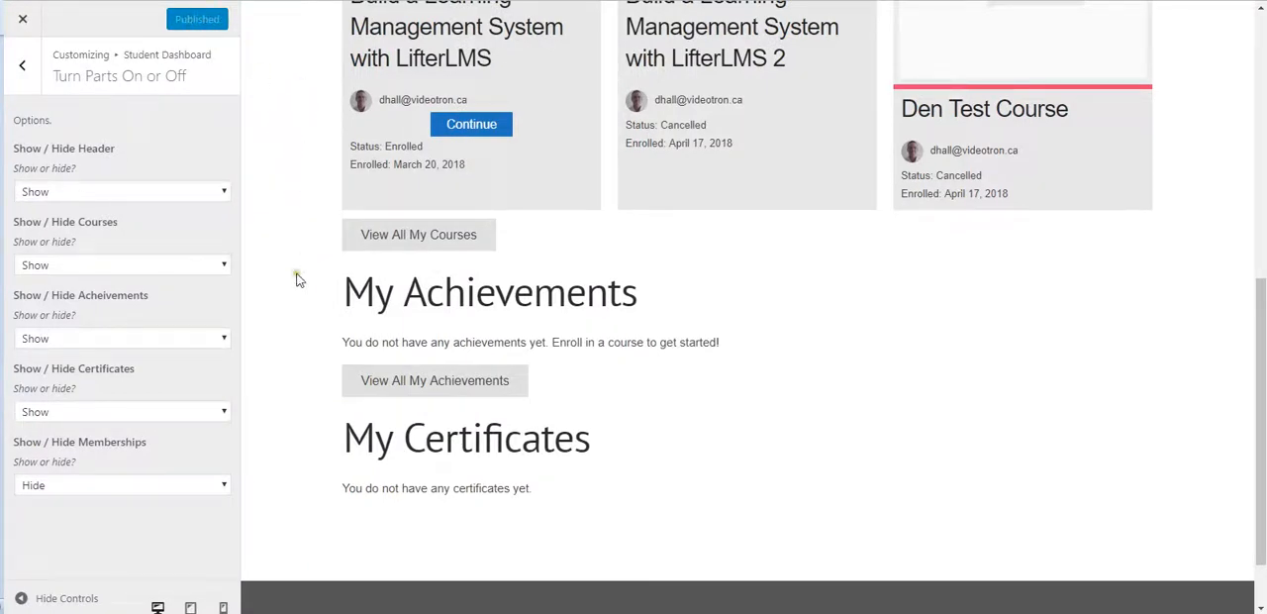
Step: Set both the Certificates and Achievements sections of the student dashboard to Hide
{"action": "left_click", "coordinate": [115, 420]}
{"action": "left_click", "coordinate": [82, 442]}
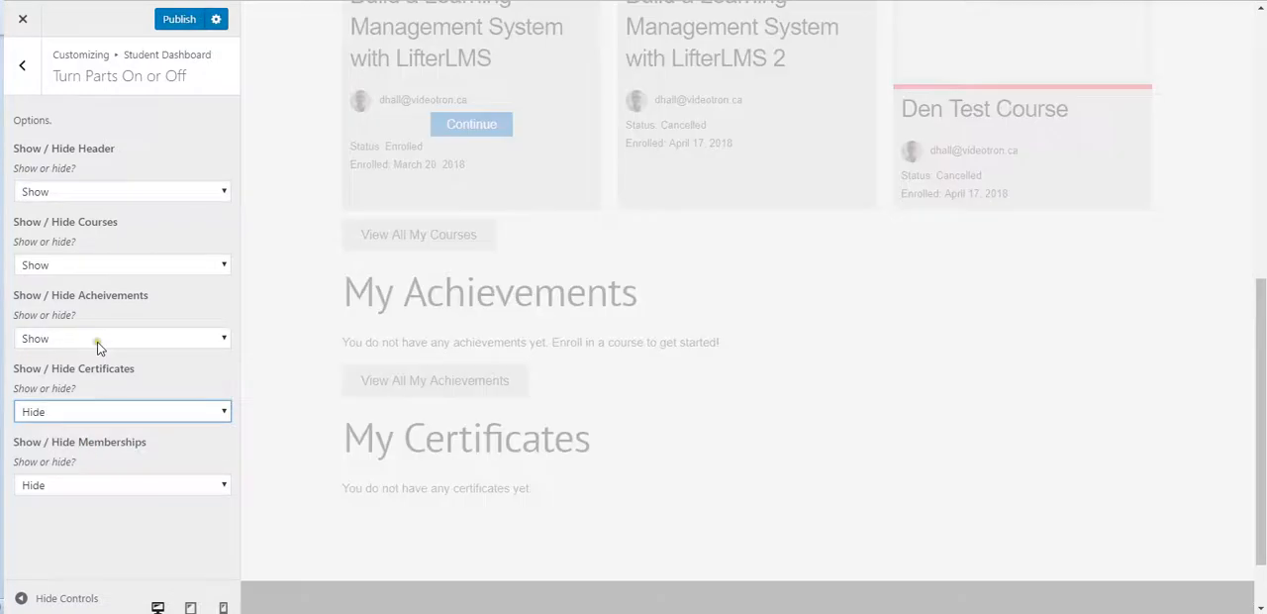
{"action": "left_click", "coordinate": [102, 338]}
{"action": "left_click", "coordinate": [91, 371]}
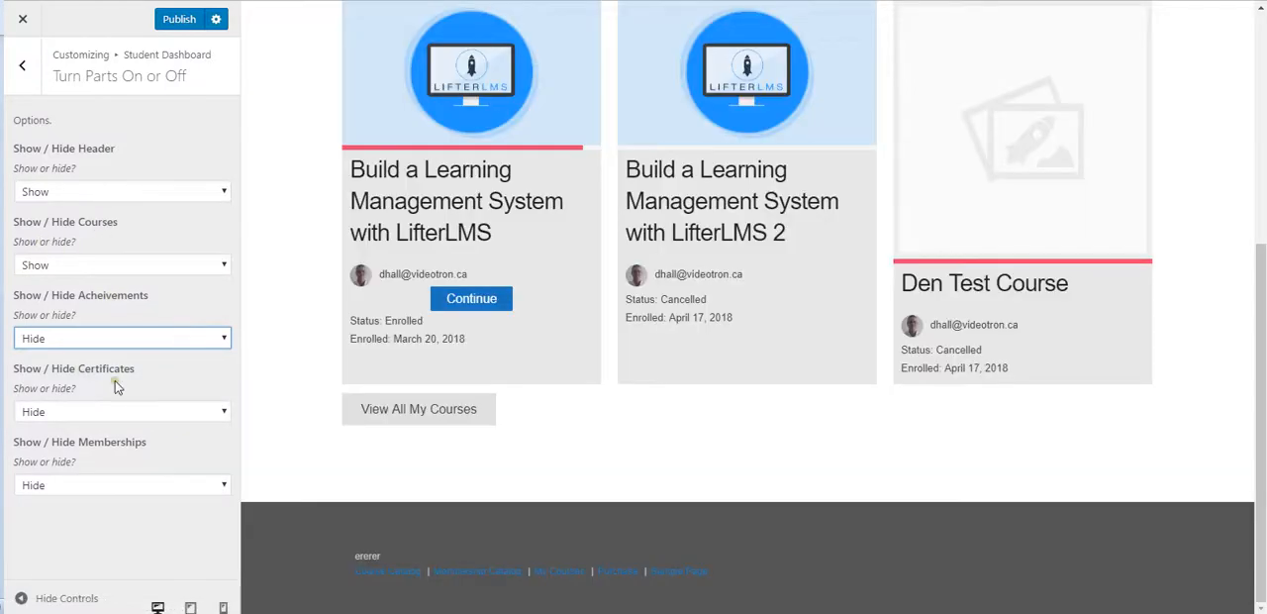
Step: Preview the dashboard with Memberships set to Show, and return that section to Hide
{"action": "left_click", "coordinate": [120, 485]}
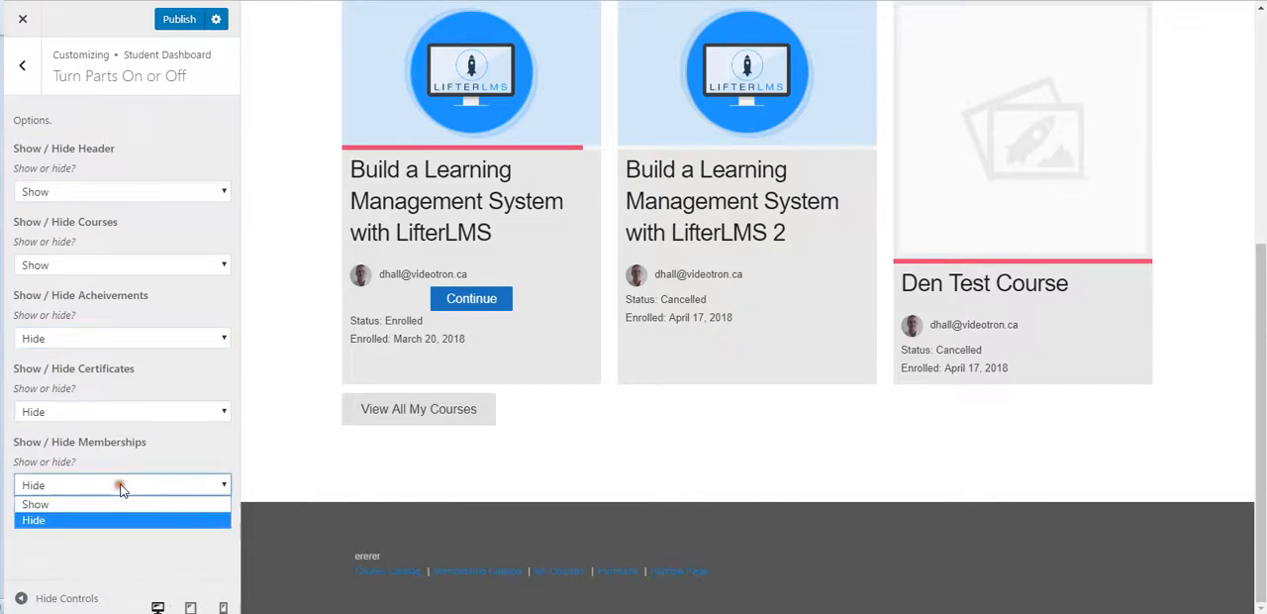
{"action": "left_click", "coordinate": [90, 505]}
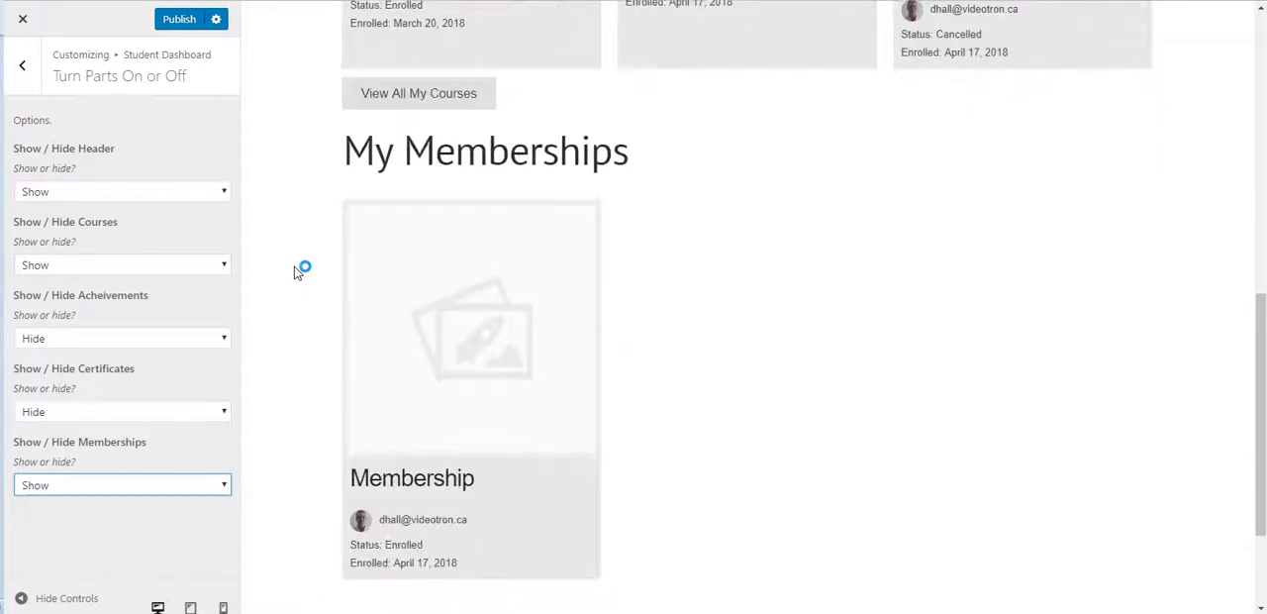
{"action": "left_click", "coordinate": [152, 482]}
{"action": "left_click", "coordinate": [111, 523]}
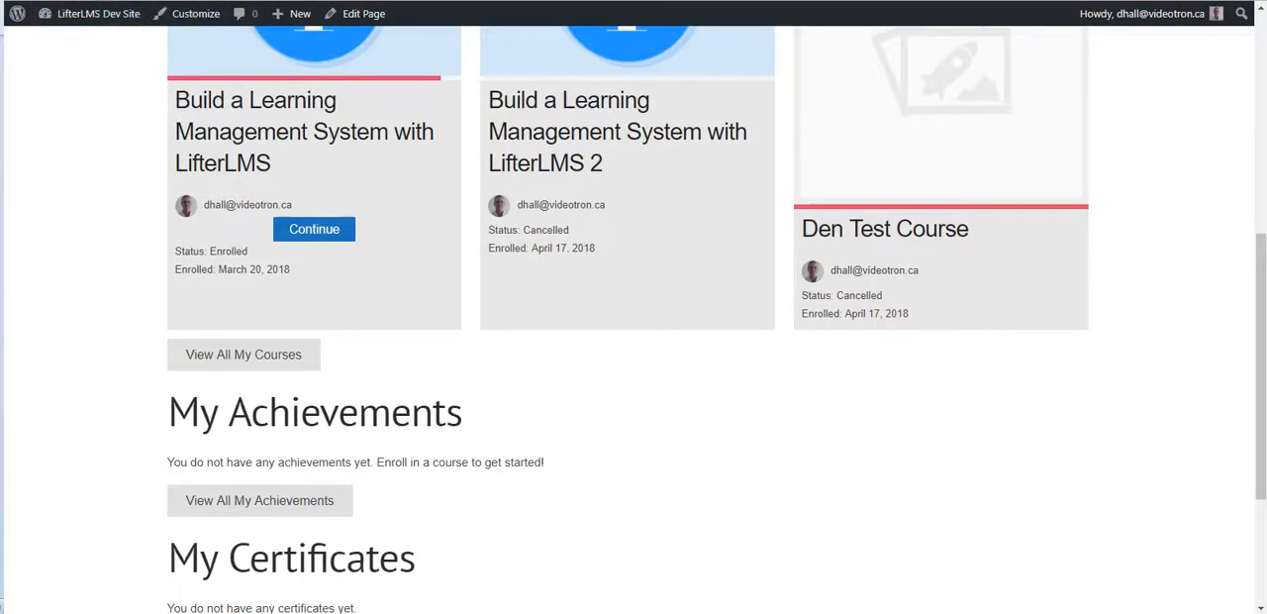
Step: Publish the hidden Achievements and Certificates sections and check the reloaded live My Courses page
{"action": "left_click", "coordinate": [94, 16]}
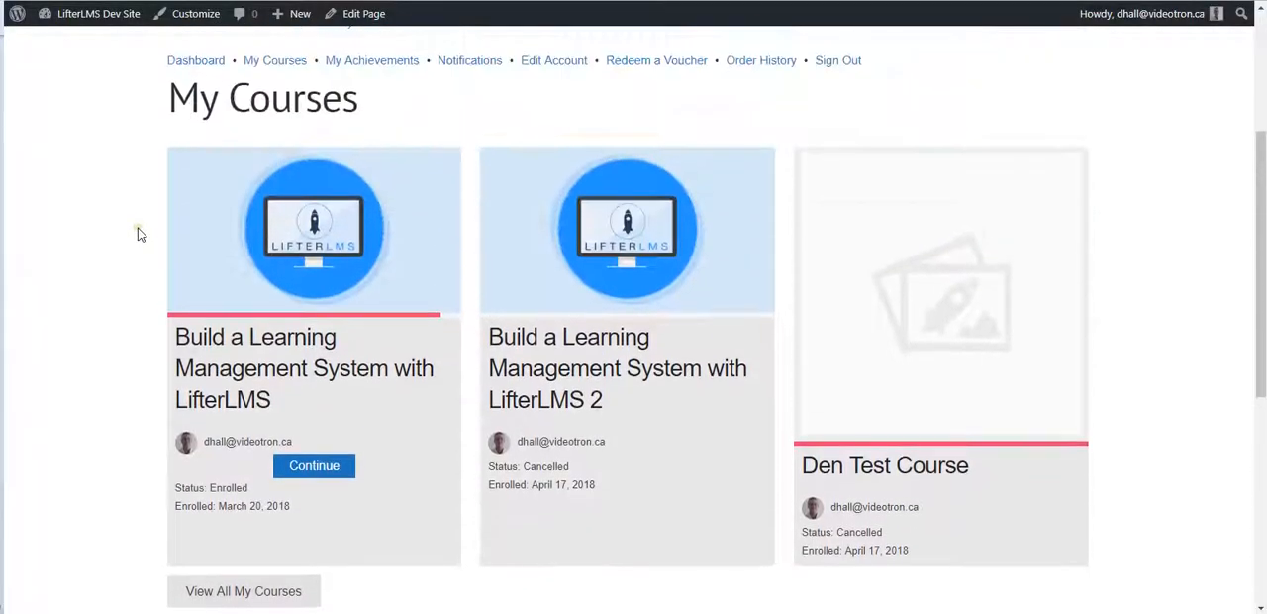
{"action": "scroll", "coordinate": [141, 234], "scroll_direction": "down", "scroll_amount": 5}
{"action": "scroll", "coordinate": [141, 235], "scroll_direction": "up", "scroll_amount": 4}
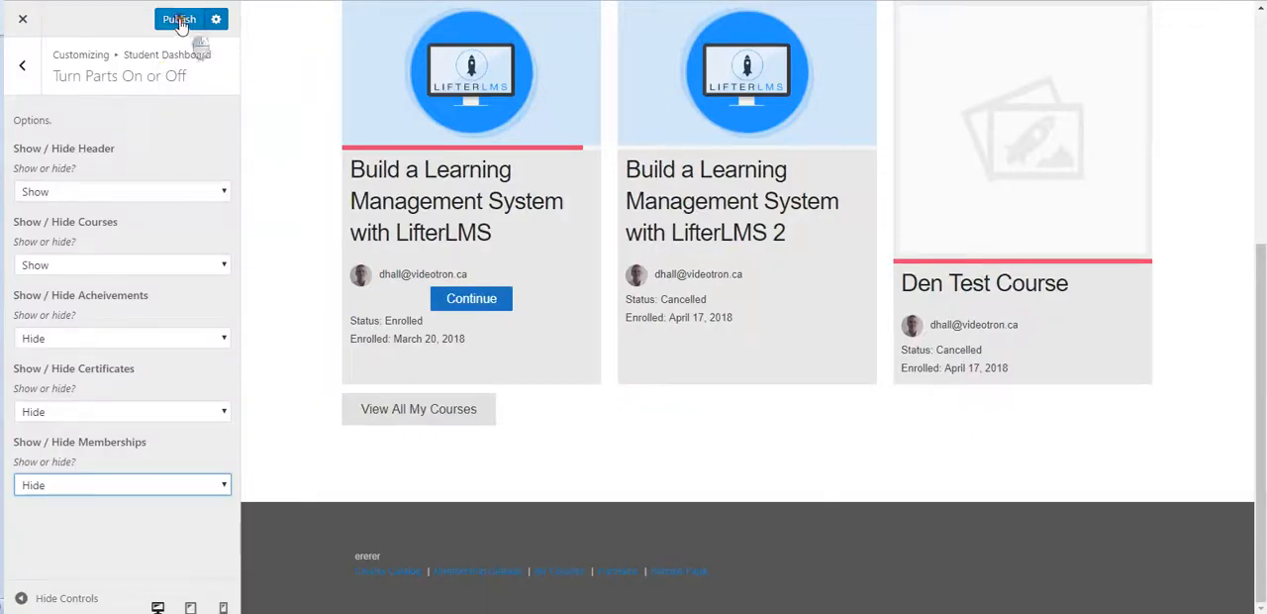
{"action": "left_click", "coordinate": [179, 24]}
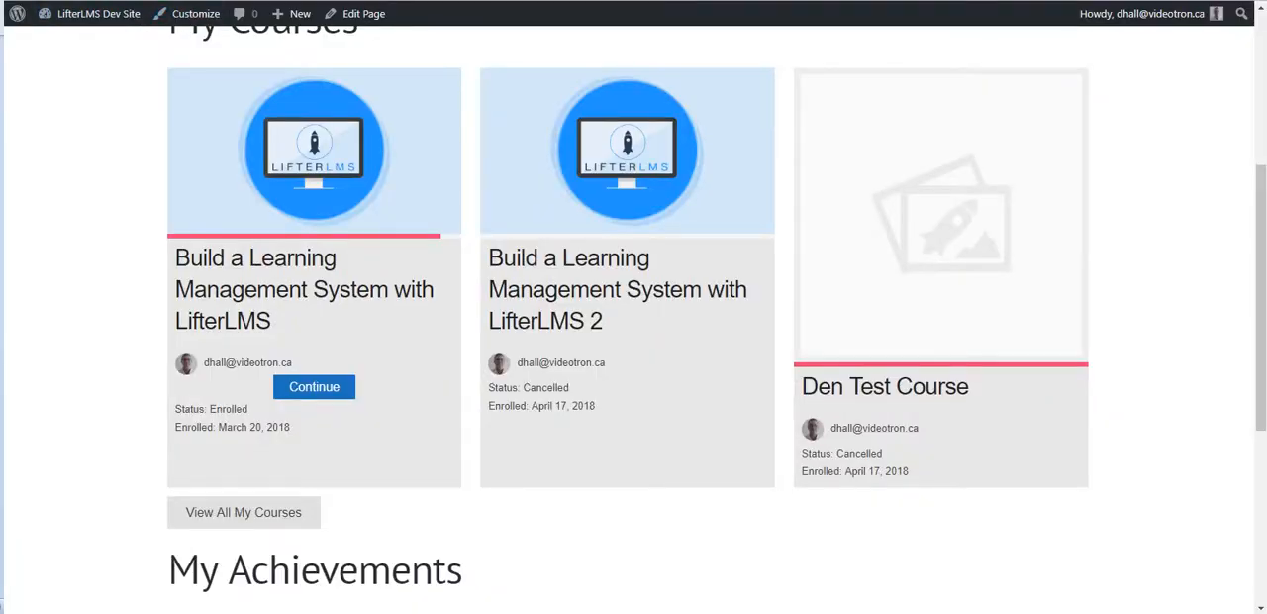
{"action": "key", "text": "F5"}
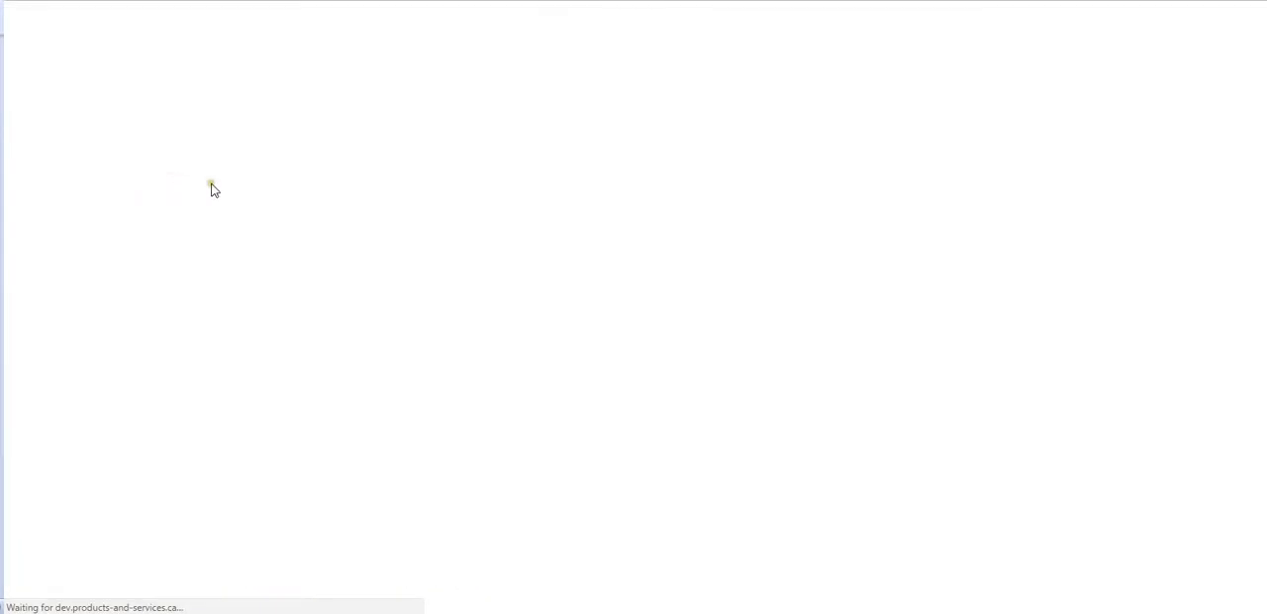
{"action": "scroll", "coordinate": [104, 266], "scroll_direction": "down", "scroll_amount": 2}
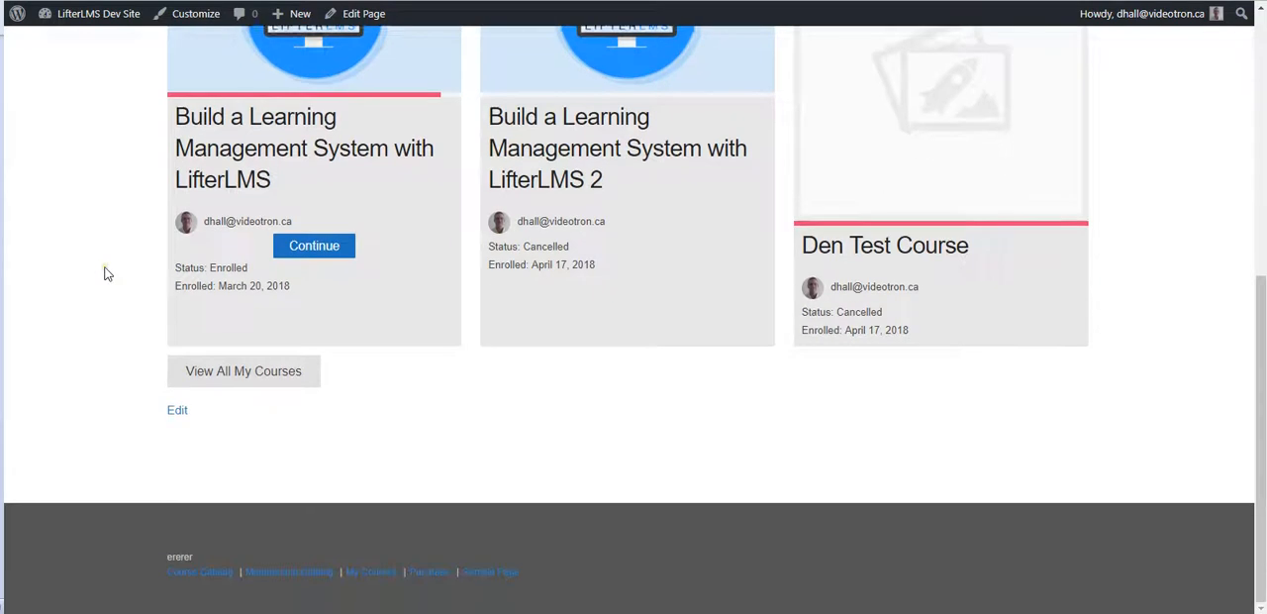
Step: Open the Student Dashboard header styling options in the Customizer and set the dashboard title to Show
{"action": "scroll", "coordinate": [106, 265], "scroll_direction": "up", "scroll_amount": 3}
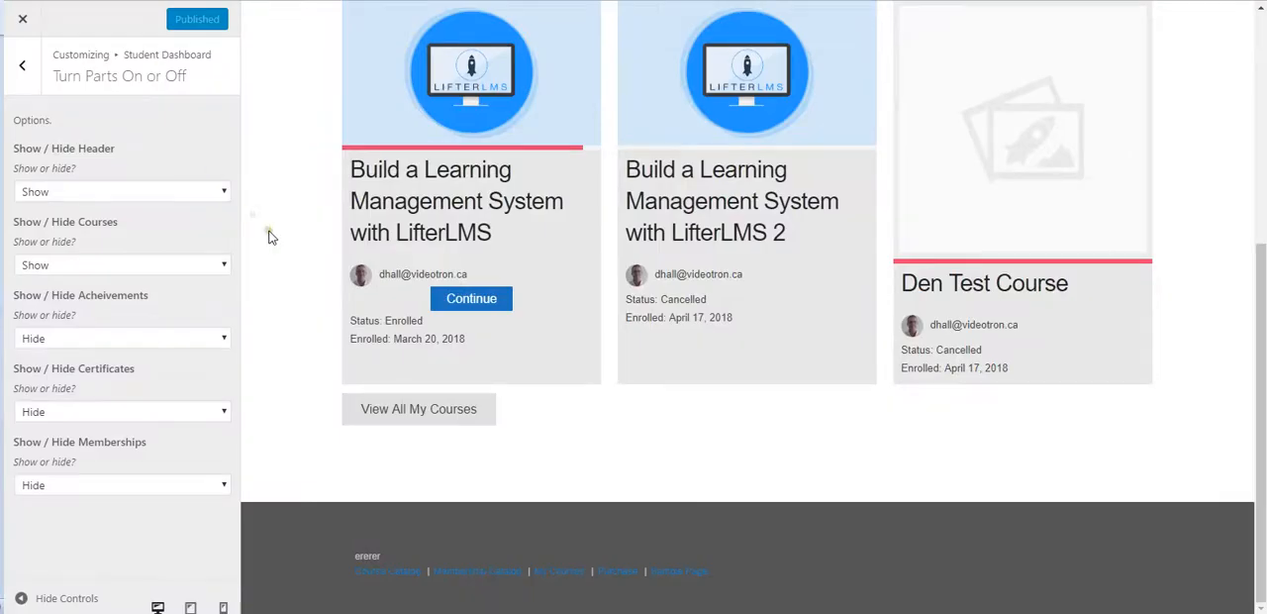
{"action": "left_click", "coordinate": [23, 68]}
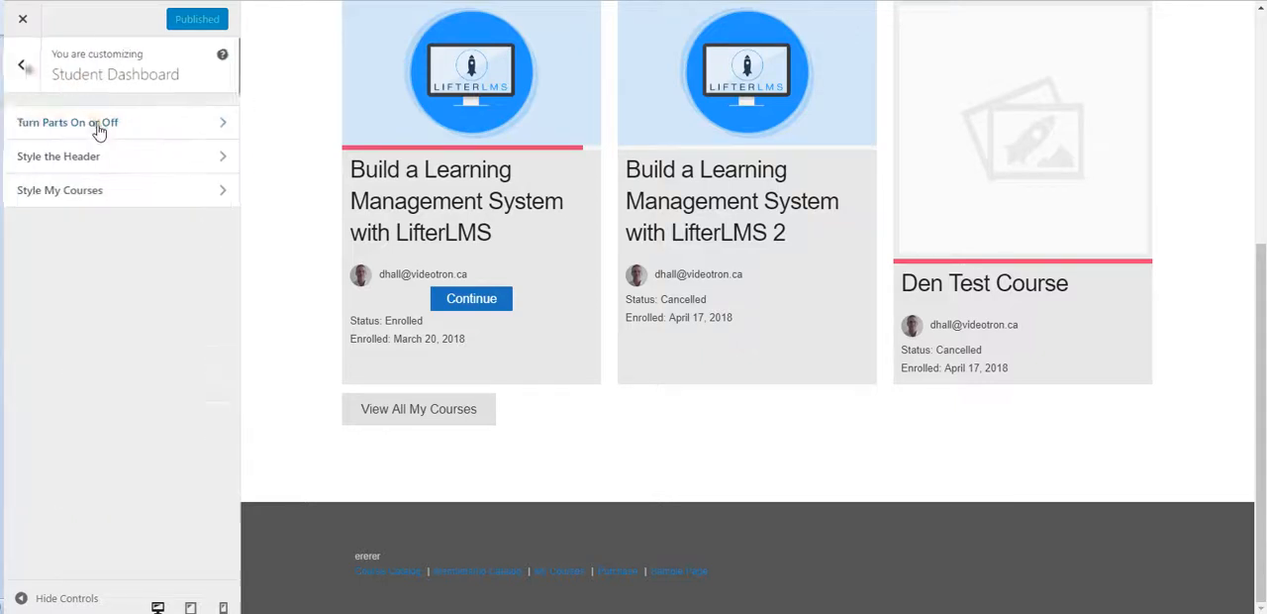
{"action": "scroll", "coordinate": [271, 223], "scroll_direction": "up", "scroll_amount": 5}
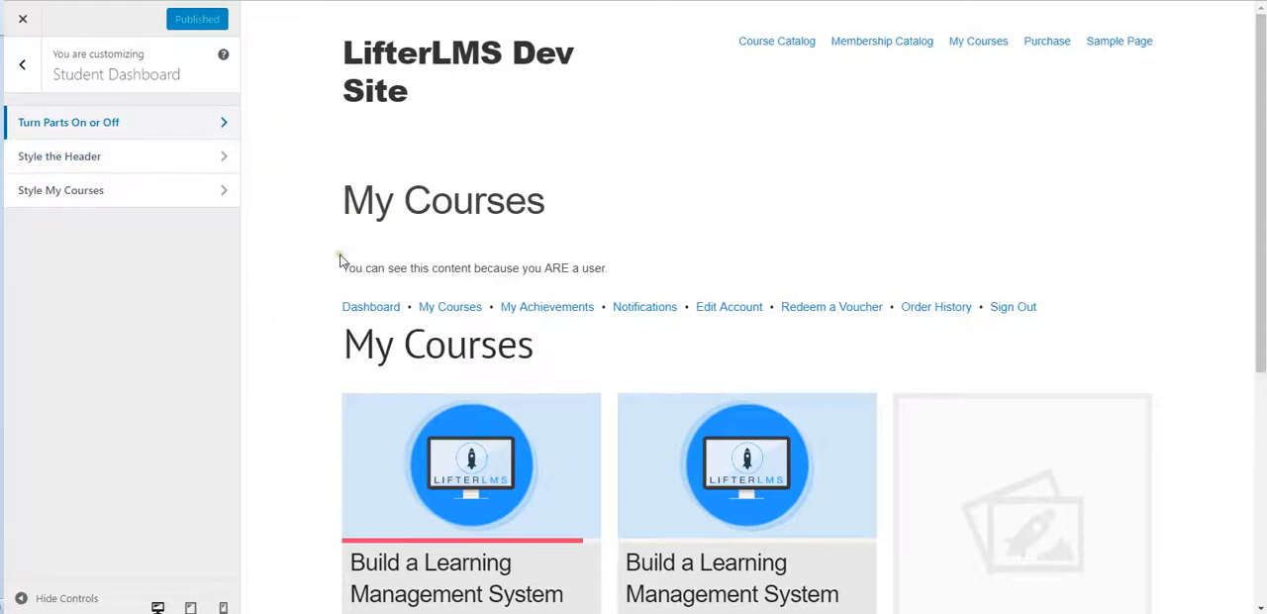
{"action": "left_click_drag", "start_coordinate": [342, 265], "coordinate": [679, 263]}
{"action": "left_click", "coordinate": [634, 247]}
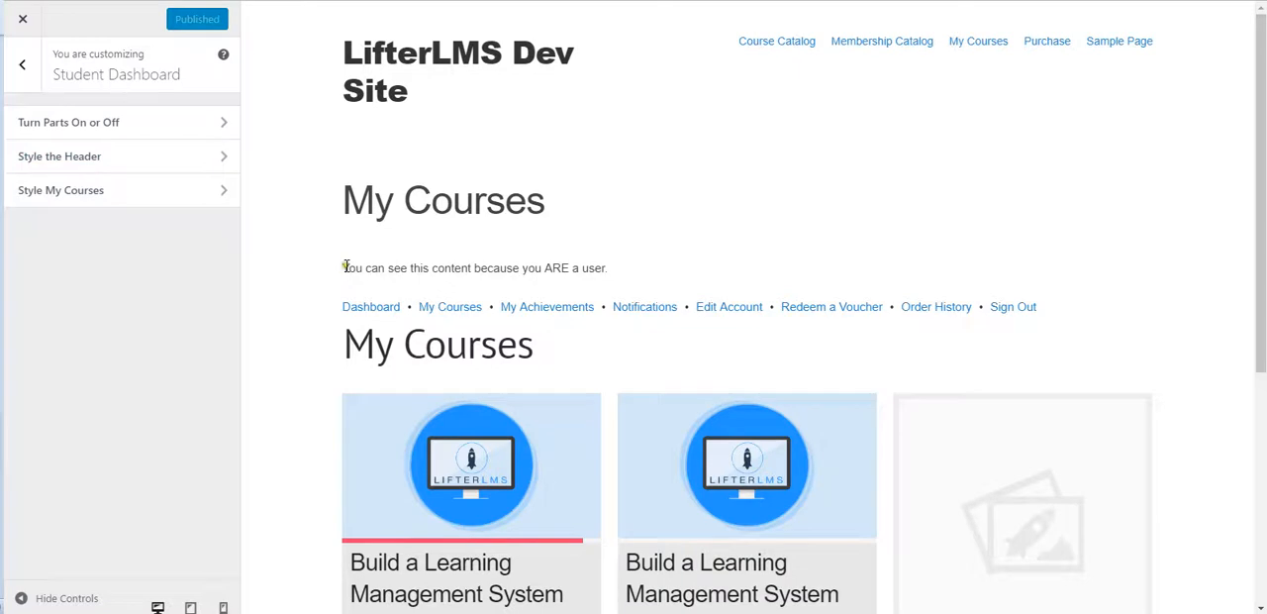
{"action": "left_click", "coordinate": [140, 160]}
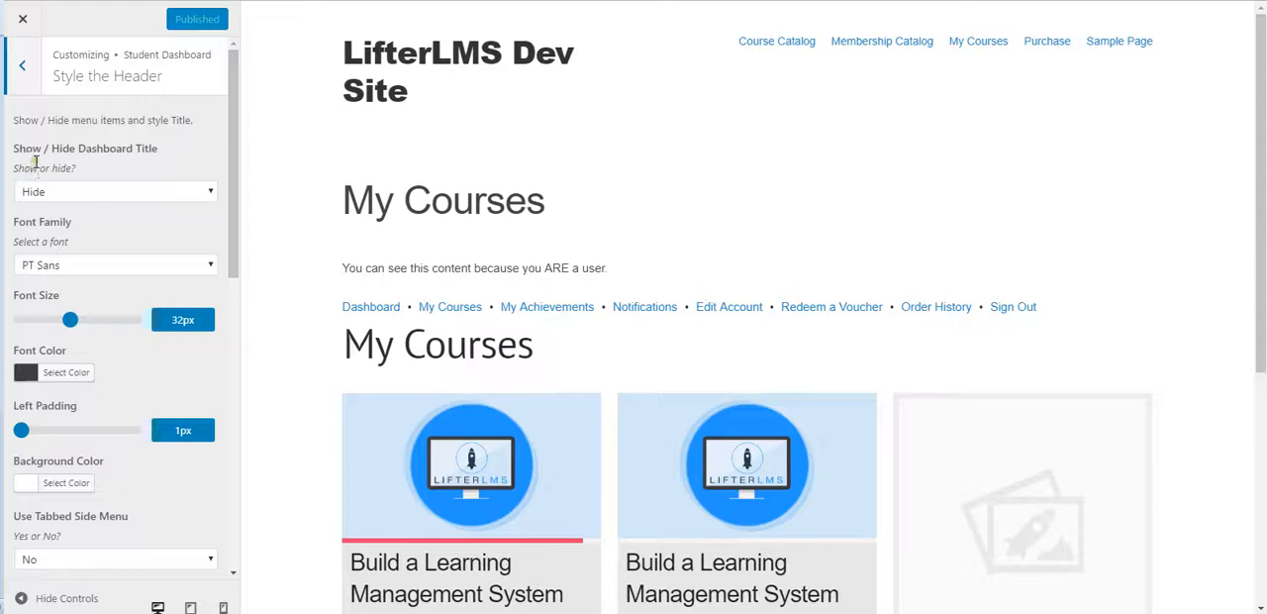
{"action": "left_click", "coordinate": [125, 191]}
{"action": "left_click", "coordinate": [99, 208]}
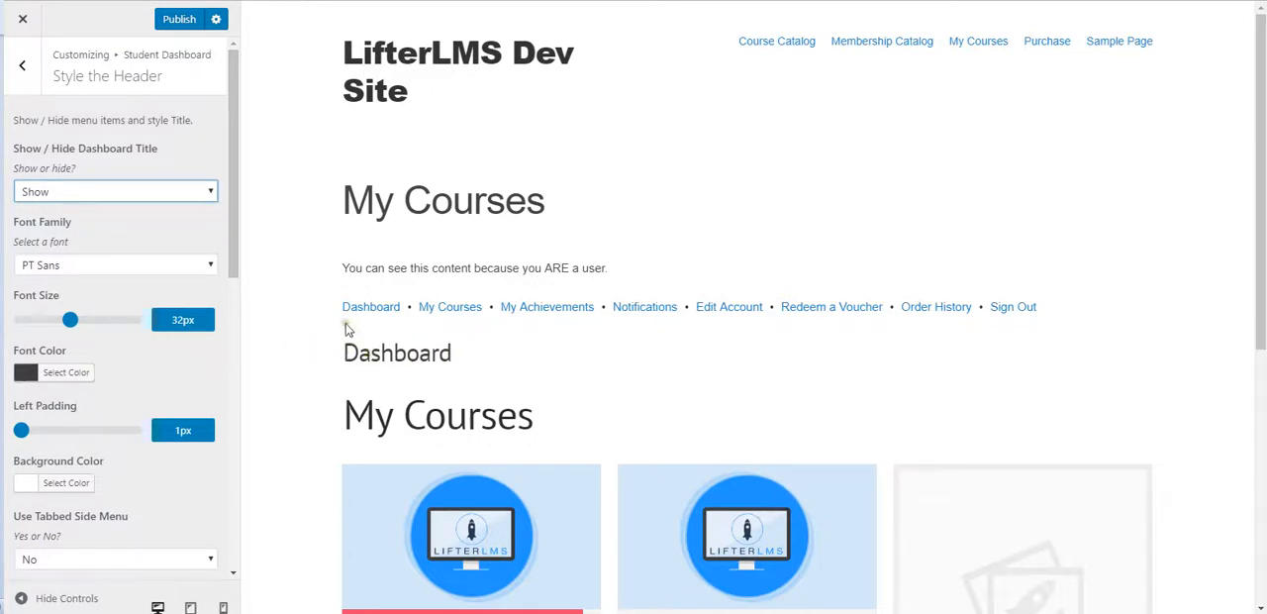
Step: Examine the page title, the dashboard menu links, and the Dashboard and My Courses headings in the preview
{"action": "left_click_drag", "start_coordinate": [341, 203], "coordinate": [599, 213]}
{"action": "left_click", "coordinate": [600, 213]}
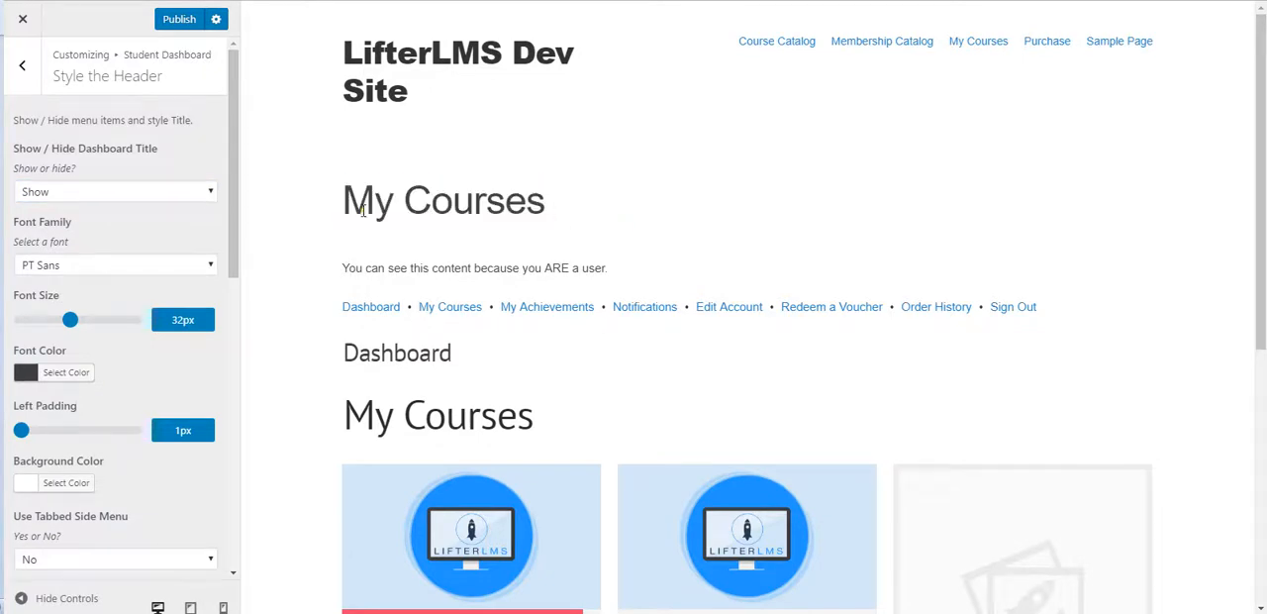
{"action": "left_click_drag", "start_coordinate": [334, 209], "coordinate": [614, 209]}
{"action": "left_click", "coordinate": [580, 223]}
{"action": "left_click_drag", "start_coordinate": [339, 369], "coordinate": [580, 427]}
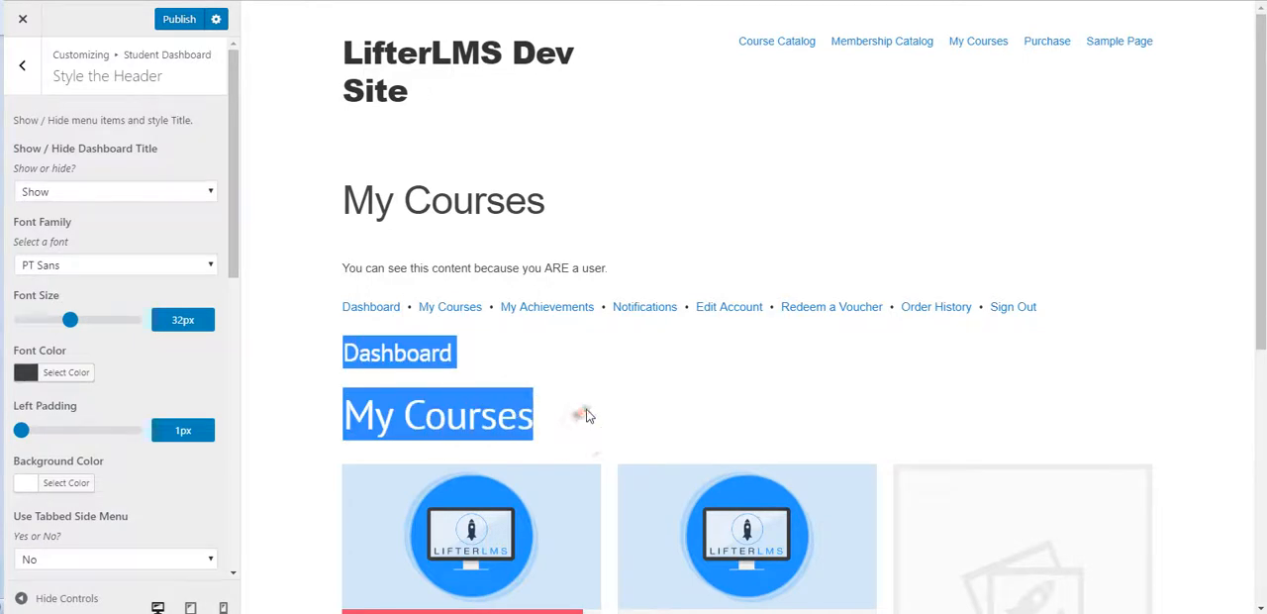
{"action": "left_click", "coordinate": [585, 409]}
{"action": "left_click_drag", "start_coordinate": [320, 313], "coordinate": [1133, 366]}
{"action": "left_click_drag", "start_coordinate": [297, 297], "coordinate": [580, 413]}
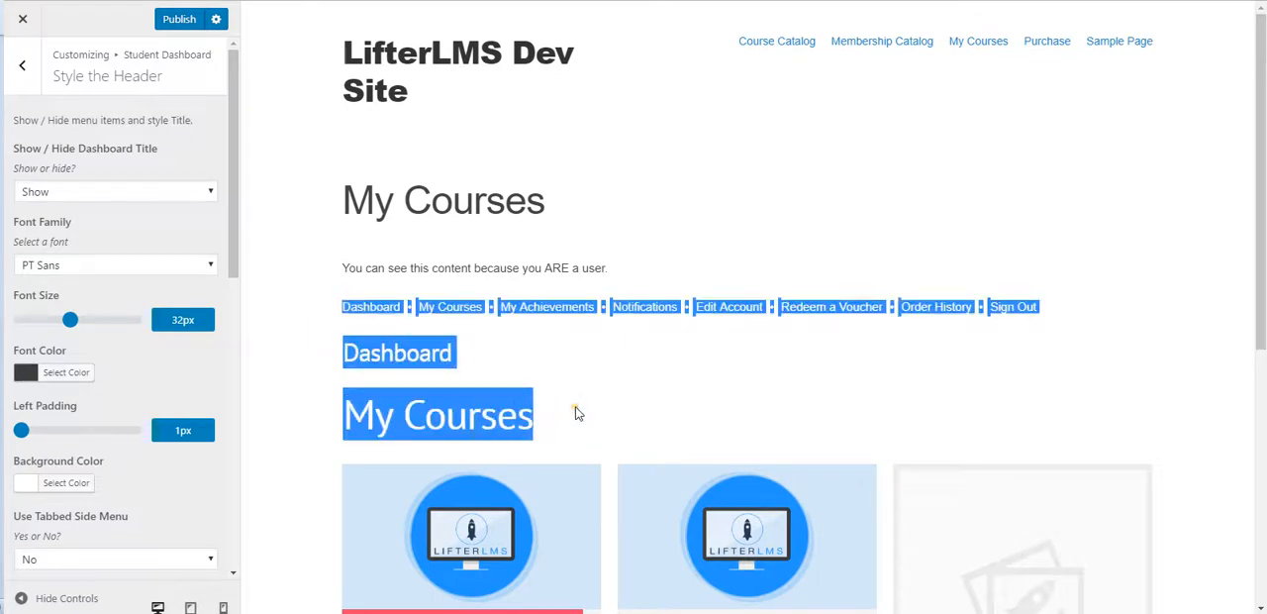
{"action": "left_click", "coordinate": [579, 413]}
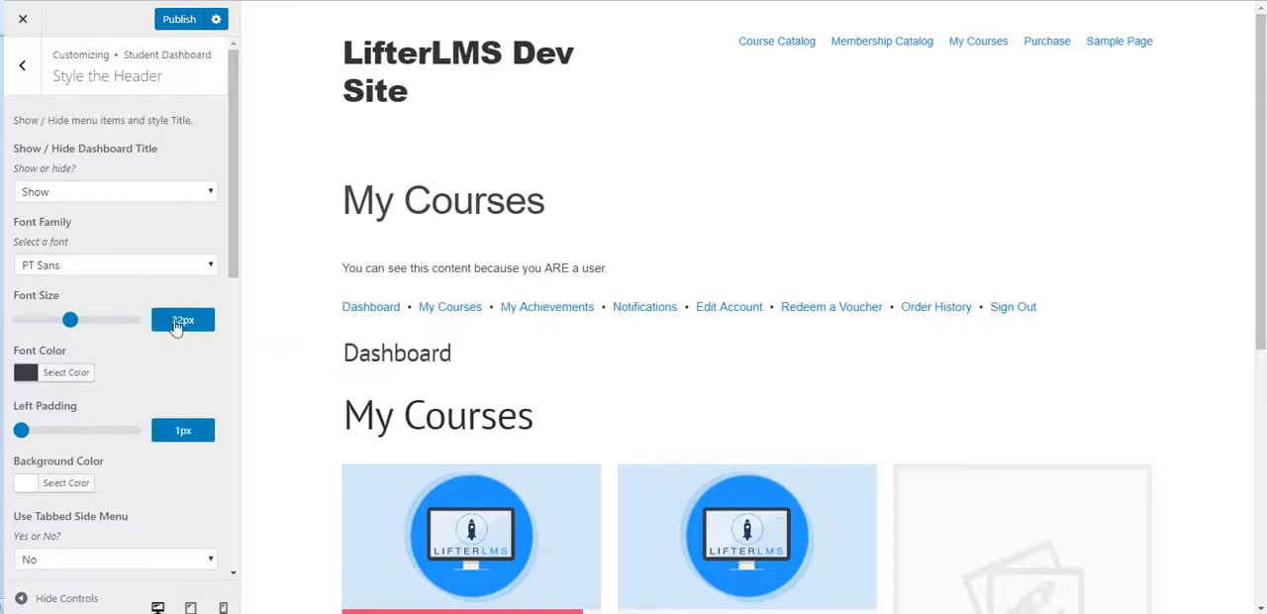
Step: Try Old Standard TT for the dashboard title, and set its font family to Raleway
{"action": "left_click", "coordinate": [114, 267]}
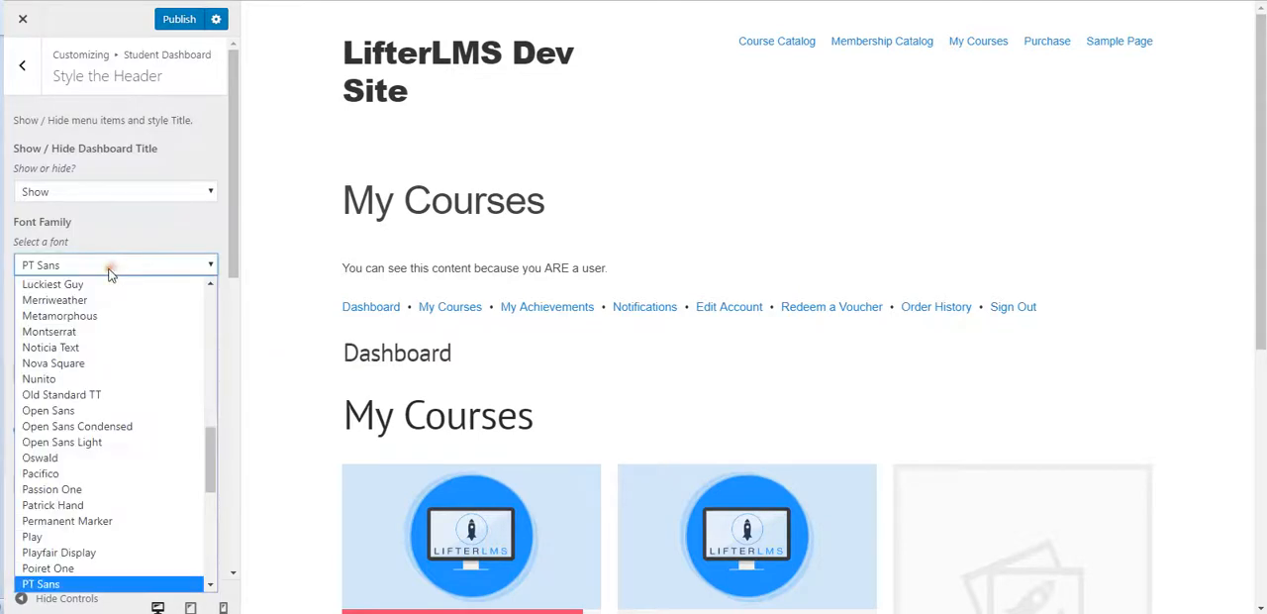
{"action": "left_click", "coordinate": [109, 396]}
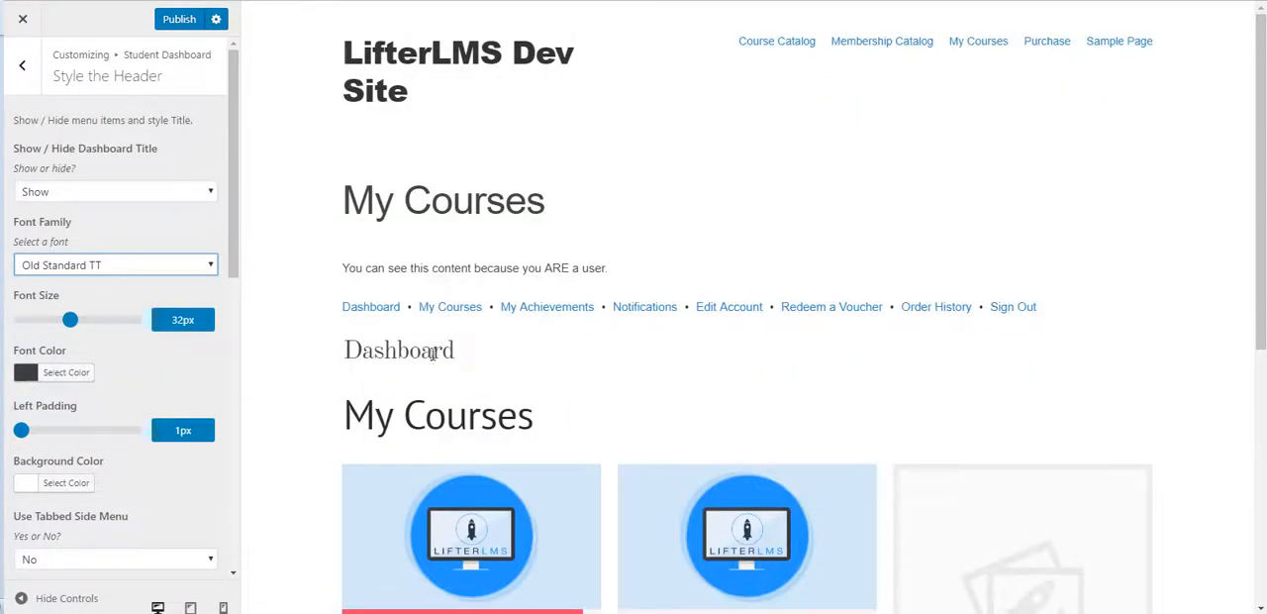
{"action": "left_click", "coordinate": [149, 266]}
{"action": "scroll", "coordinate": [107, 481], "scroll_direction": "down", "scroll_amount": 10}
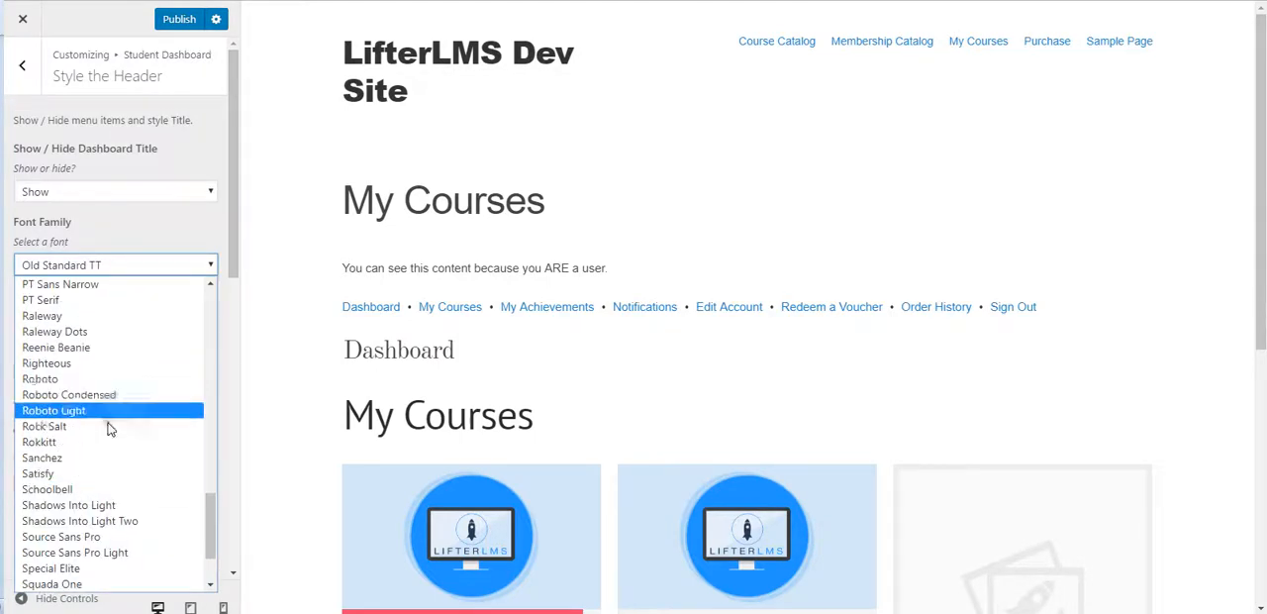
{"action": "scroll", "coordinate": [109, 455], "scroll_direction": "down", "scroll_amount": 3}
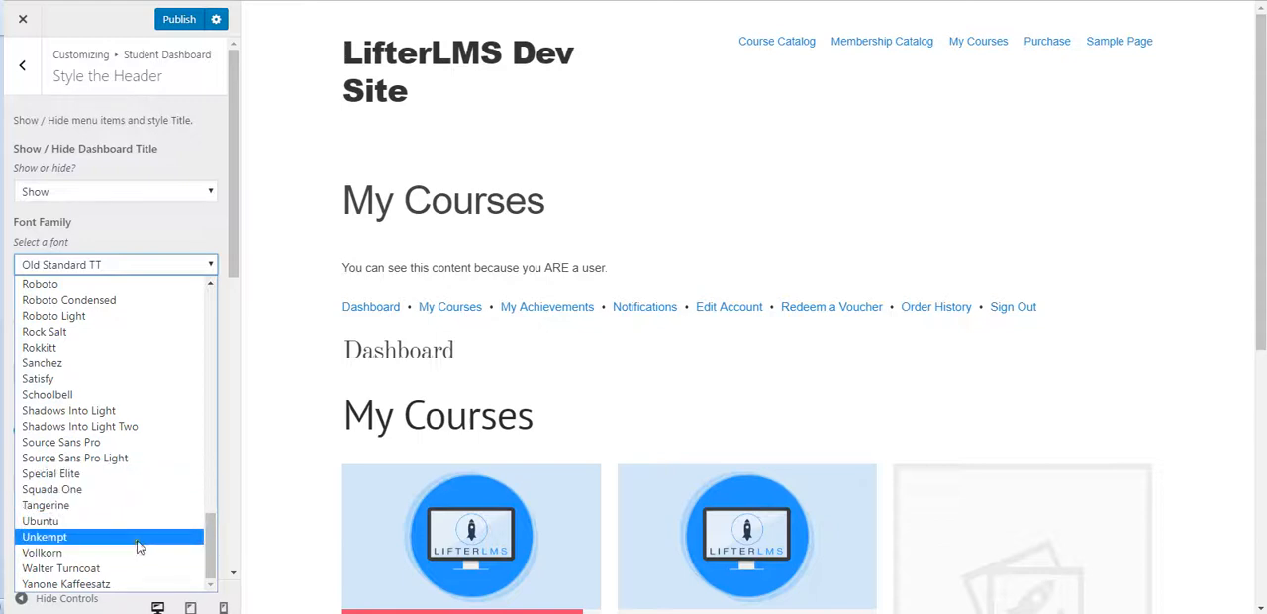
{"action": "scroll", "coordinate": [141, 525], "scroll_direction": "up", "scroll_amount": 5}
{"action": "scroll", "coordinate": [141, 525], "scroll_direction": "down", "scroll_amount": 3}
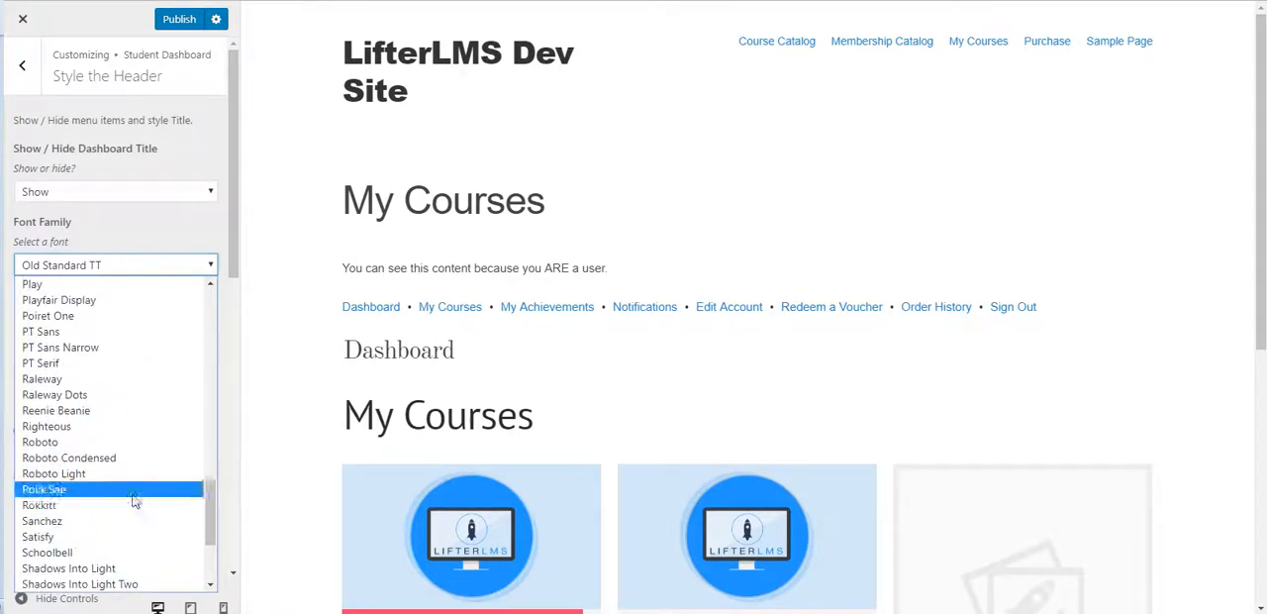
{"action": "left_click", "coordinate": [61, 380]}
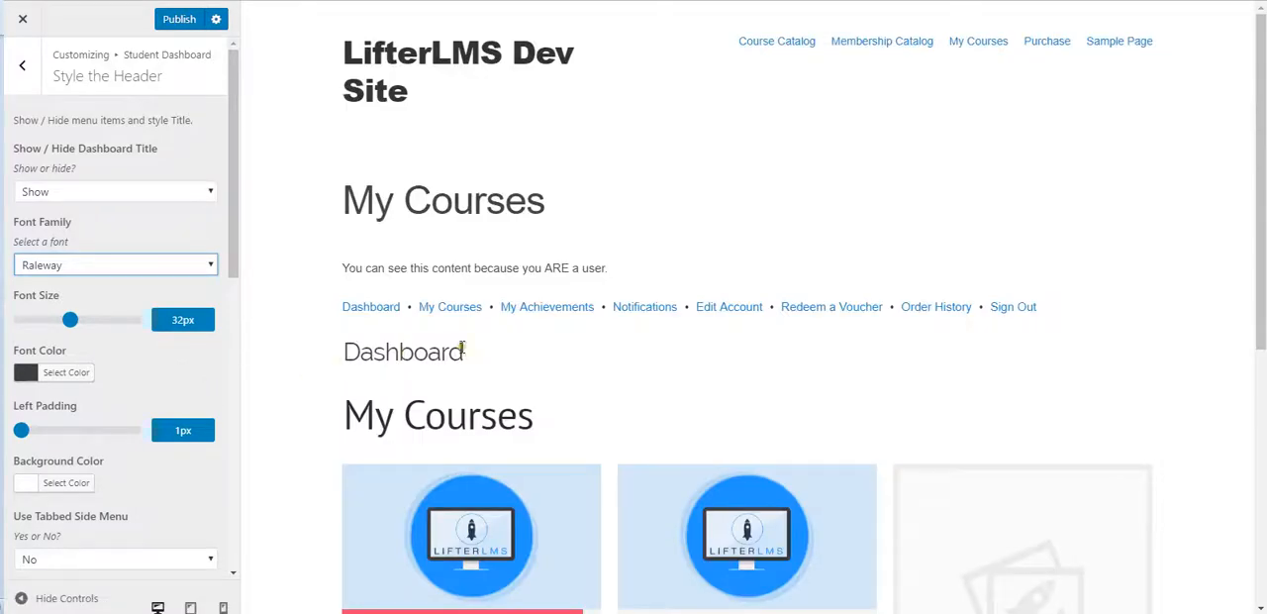
Step: Set the dashboard title's font size to 72px and, after trying red and orange, its font color to gold #ddad00
{"action": "left_click_drag", "start_coordinate": [71, 320], "coordinate": [143, 327]}
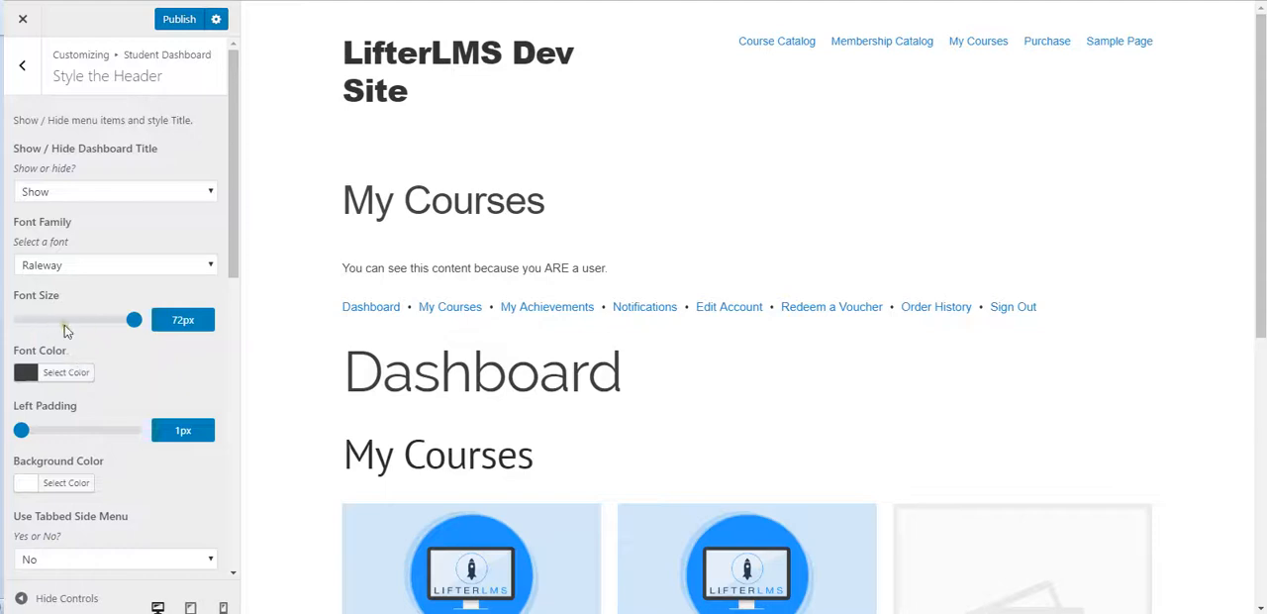
{"action": "left_click", "coordinate": [21, 374]}
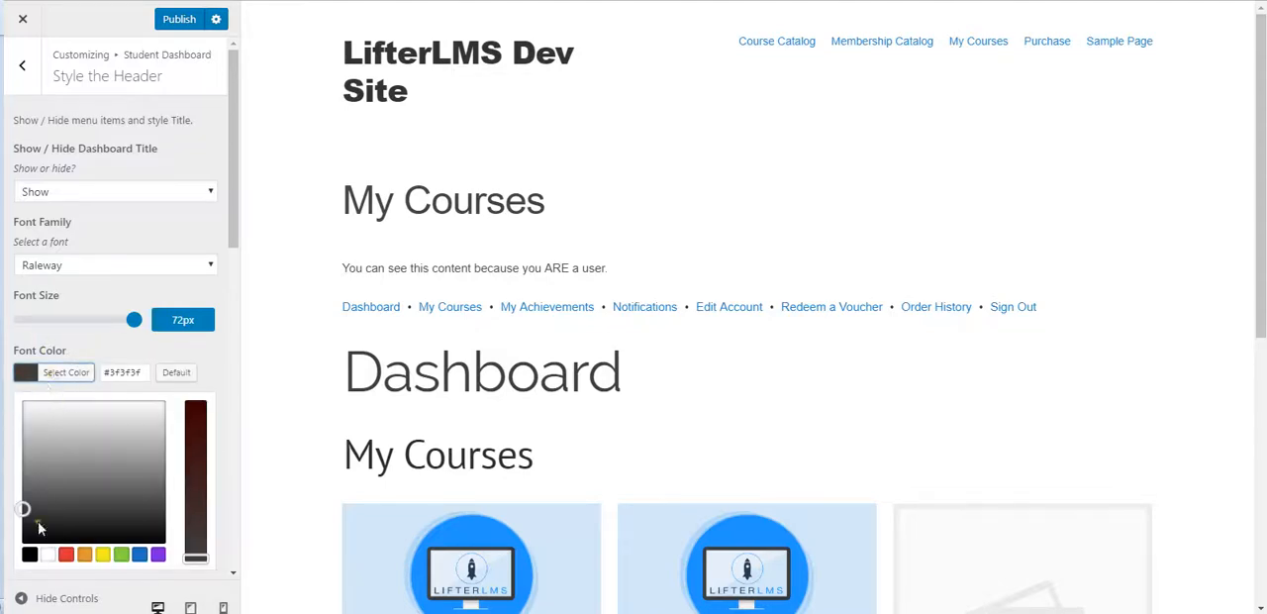
{"action": "left_click", "coordinate": [65, 553]}
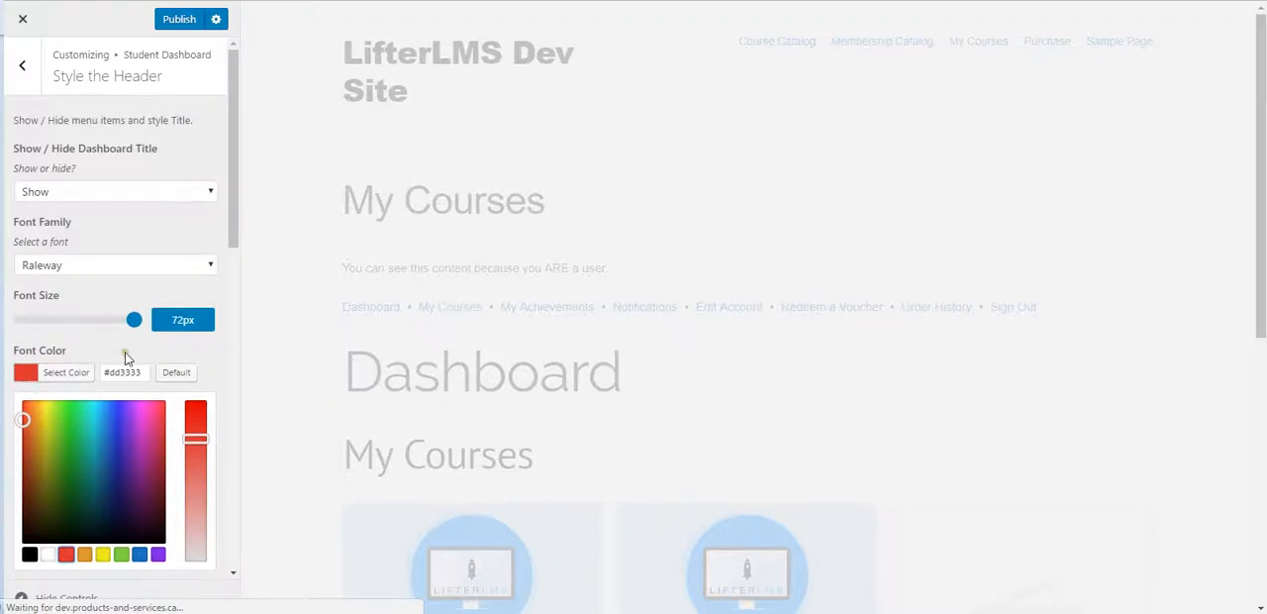
{"action": "scroll", "coordinate": [169, 354], "scroll_direction": "down", "scroll_amount": 2}
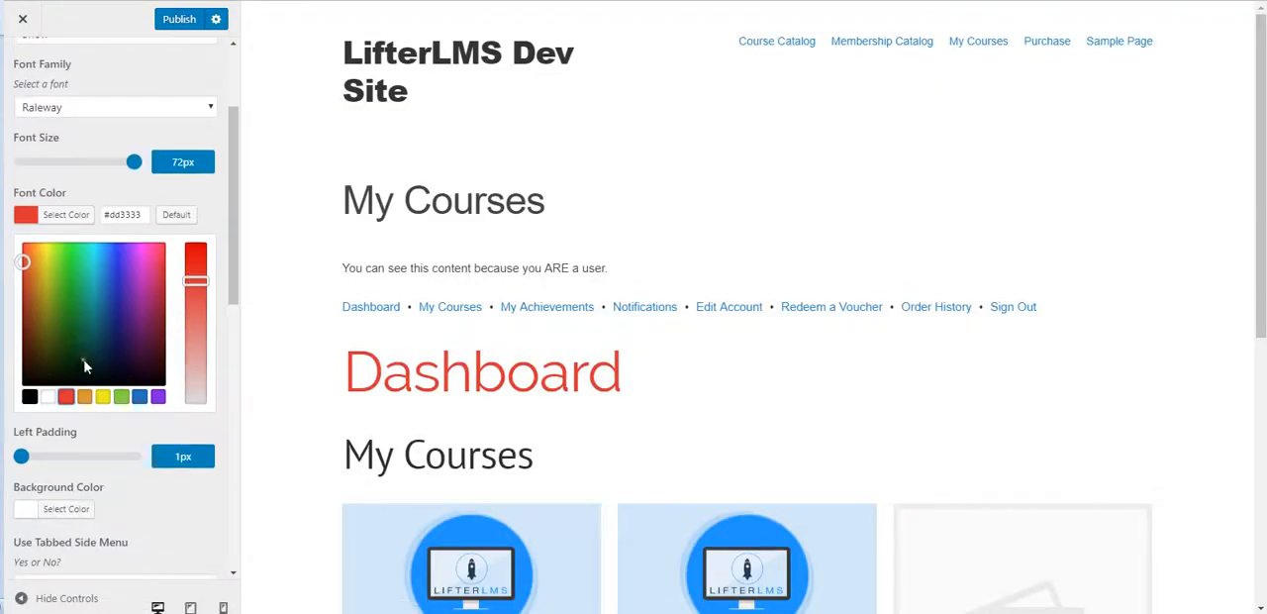
{"action": "left_click", "coordinate": [83, 397]}
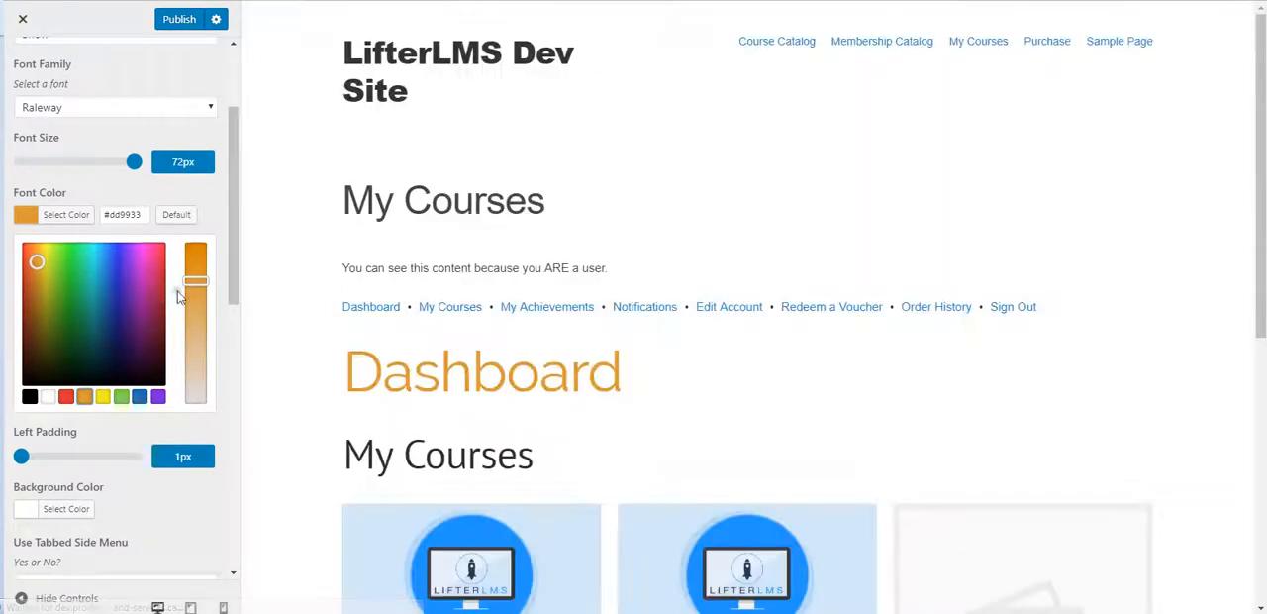
{"action": "left_click_drag", "start_coordinate": [196, 282], "coordinate": [201, 379]}
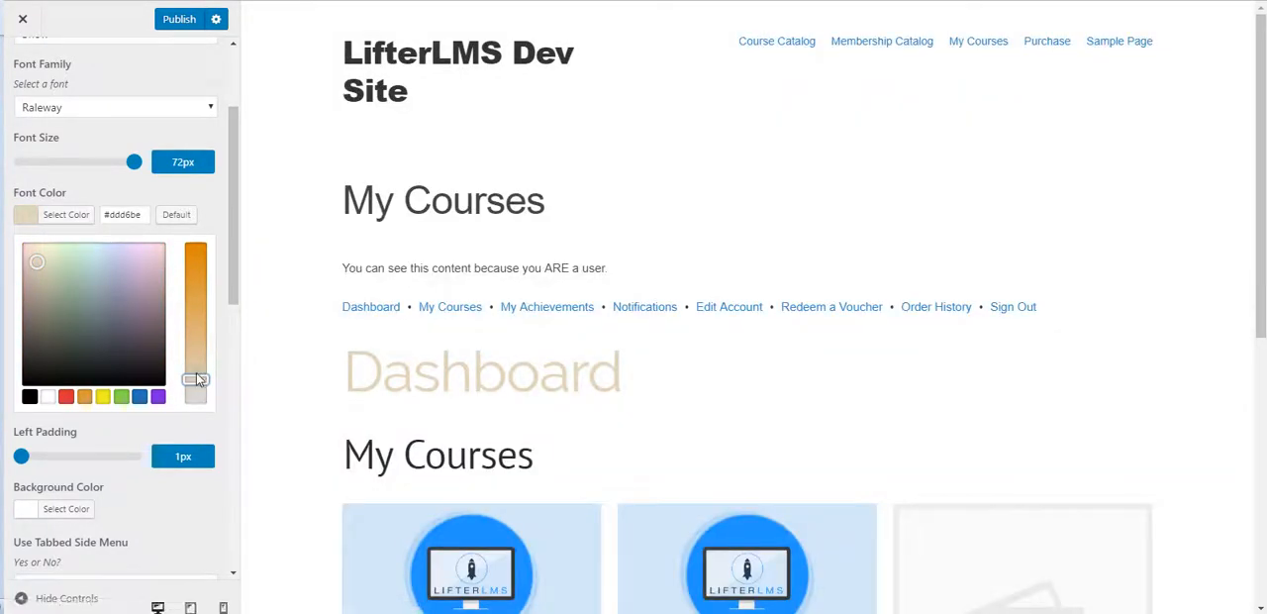
{"action": "left_click_drag", "start_coordinate": [196, 376], "coordinate": [198, 249]}
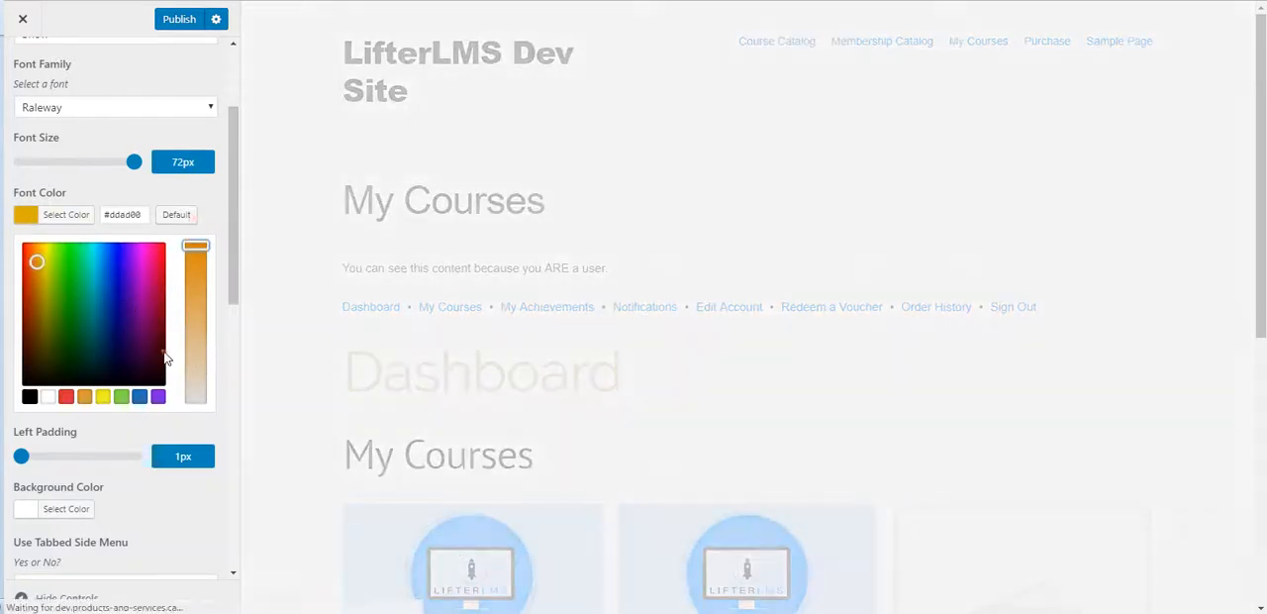
Step: Adjust the dashboard title's left padding to 331px to place it near the middle of the page
{"action": "scroll", "coordinate": [98, 314], "scroll_direction": "down", "scroll_amount": 2}
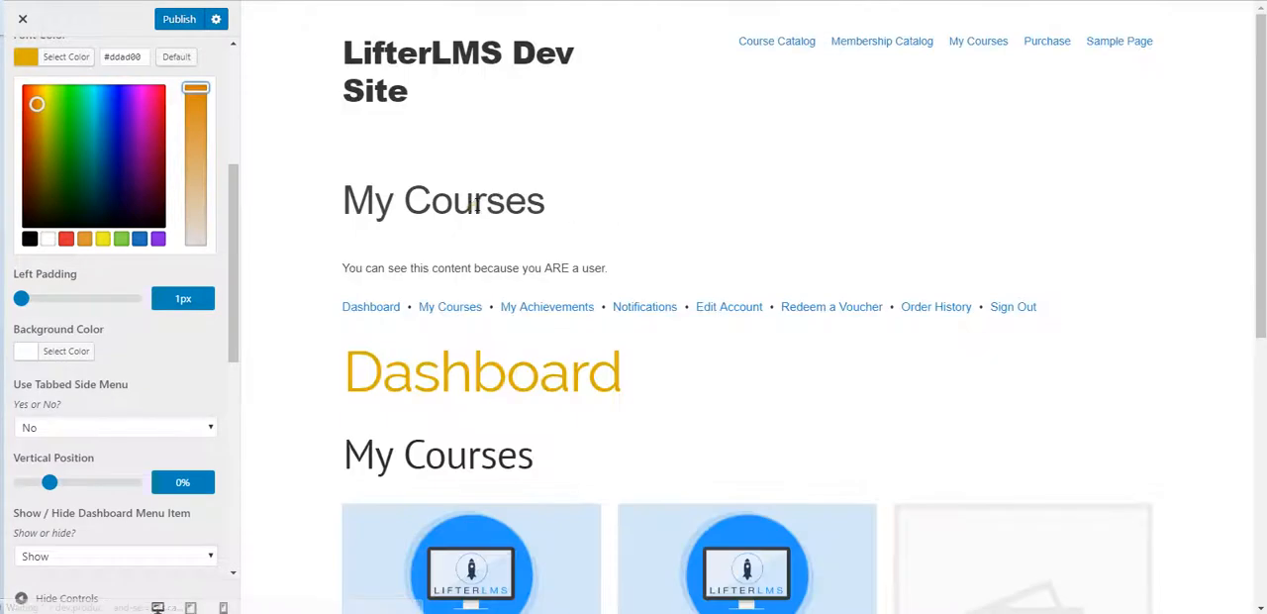
{"action": "left_click_drag", "start_coordinate": [21, 298], "coordinate": [117, 306]}
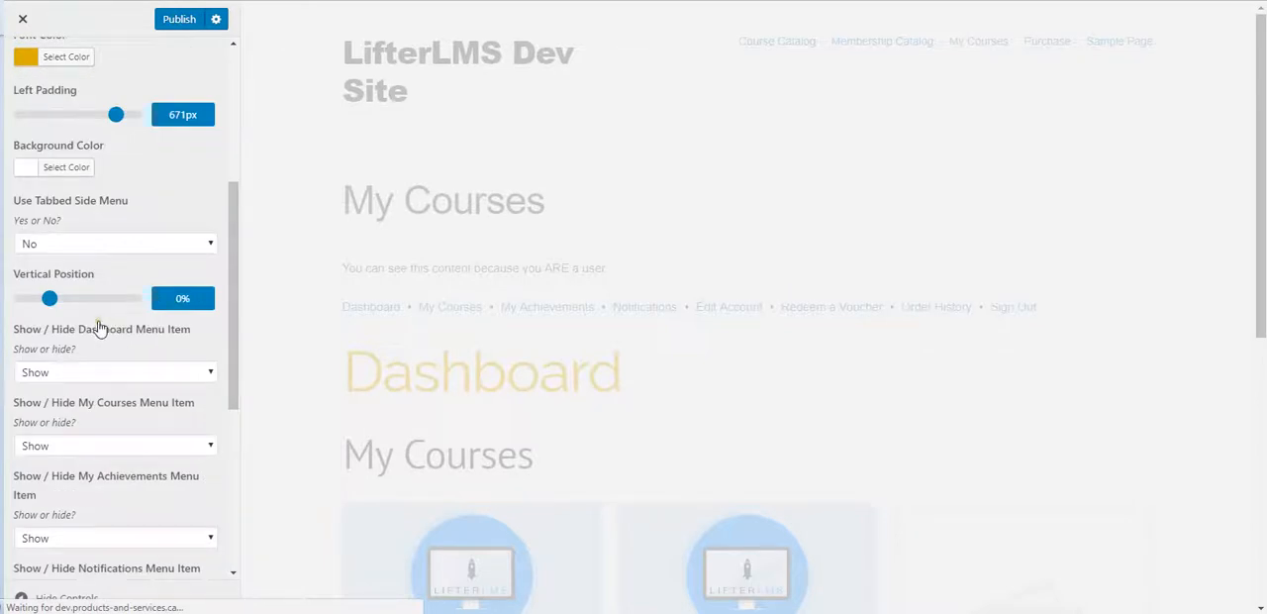
{"action": "scroll", "coordinate": [109, 317], "scroll_direction": "up", "scroll_amount": 3}
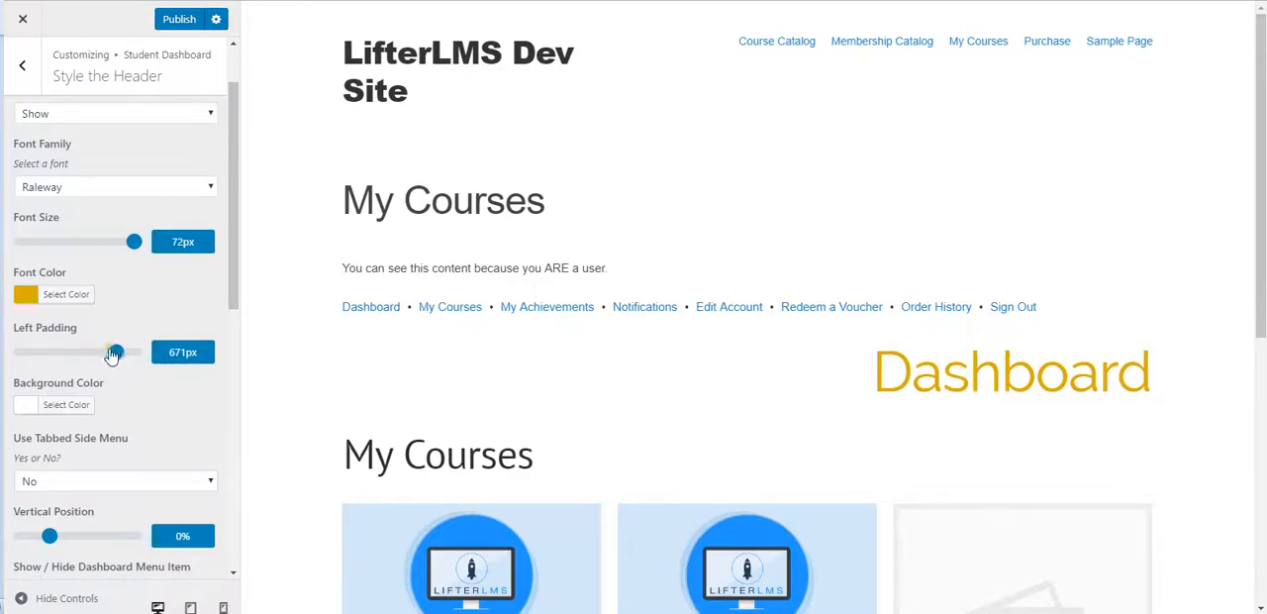
{"action": "left_click_drag", "start_coordinate": [116, 357], "coordinate": [65, 354]}
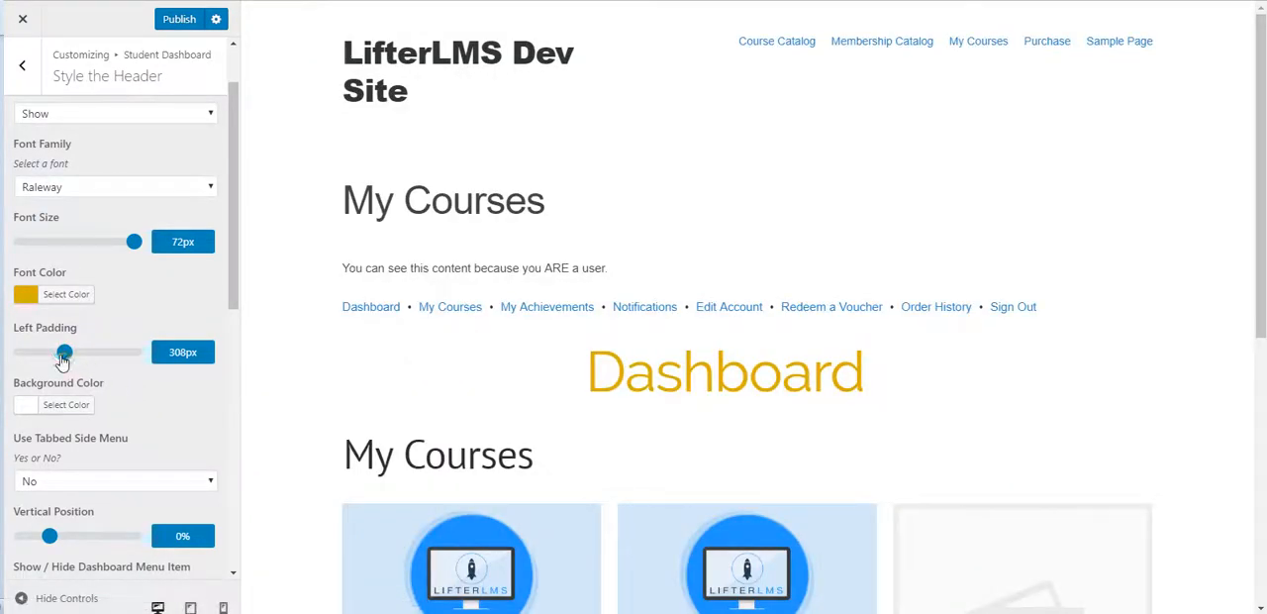
{"action": "left_click_drag", "start_coordinate": [65, 357], "coordinate": [70, 357]}
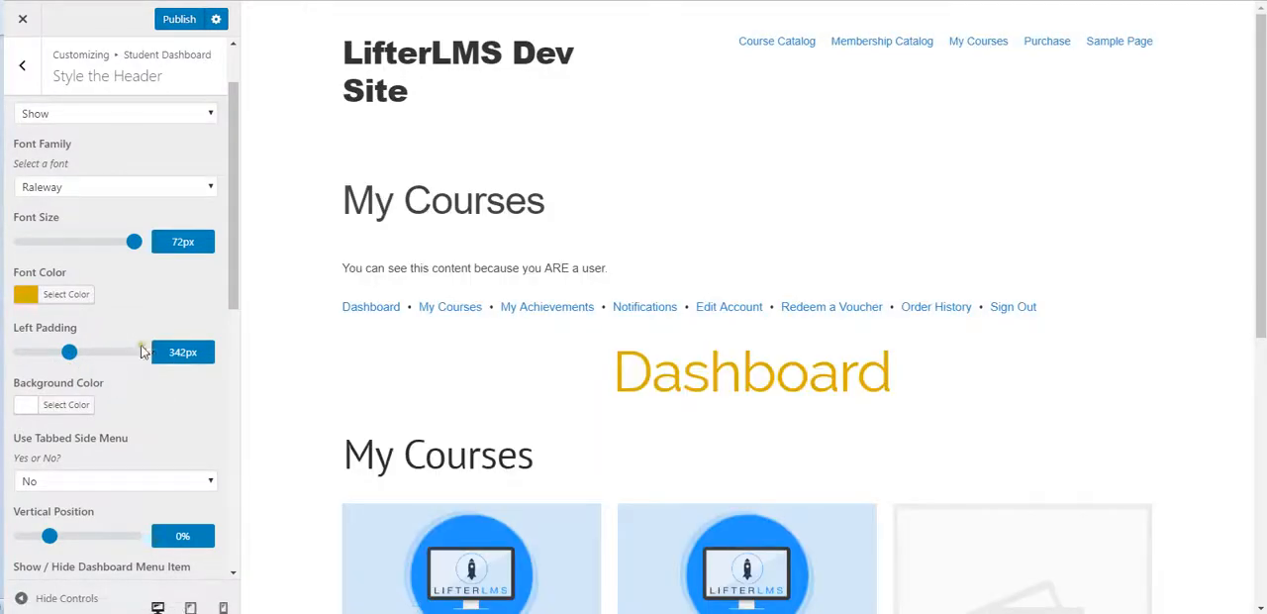
{"action": "left_click_drag", "start_coordinate": [72, 358], "coordinate": [69, 360]}
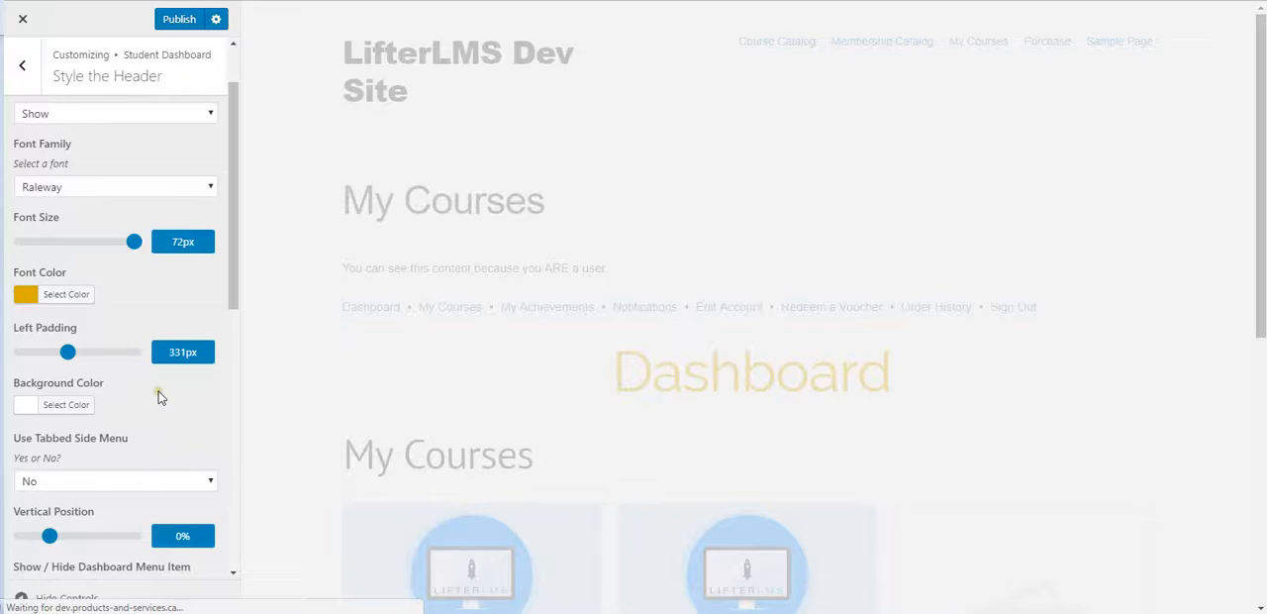
Step: Try green and red backgrounds for the dashboard title, and set its background color to black #000000
{"action": "scroll", "coordinate": [176, 395], "scroll_direction": "down", "scroll_amount": 1}
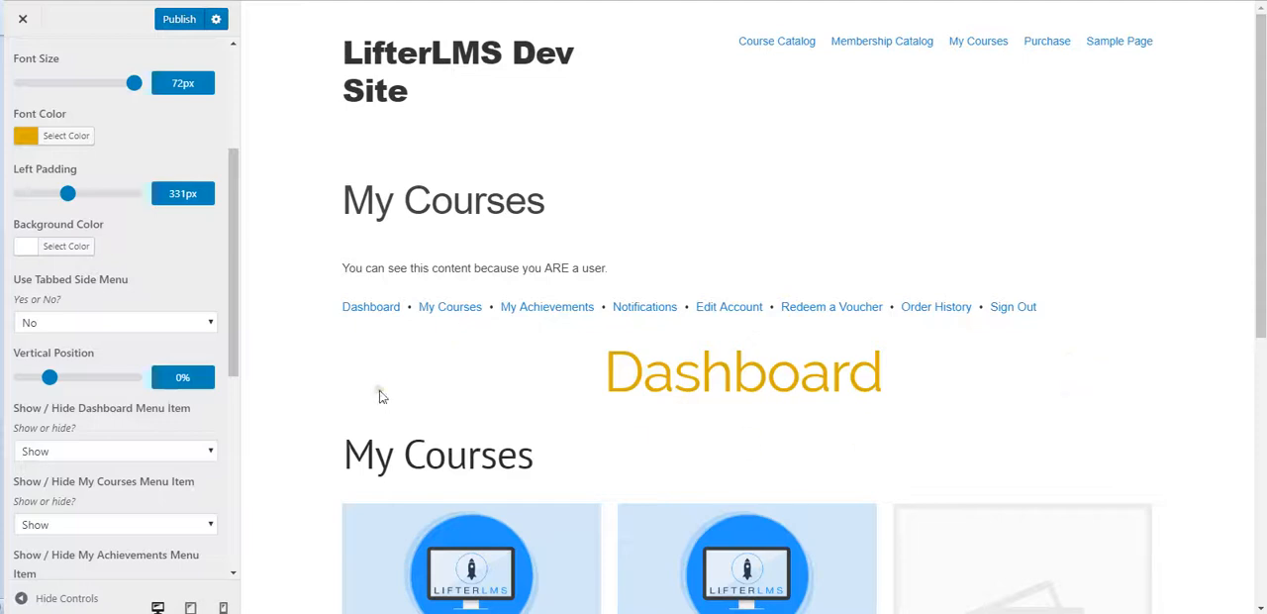
{"action": "left_click", "coordinate": [26, 247]}
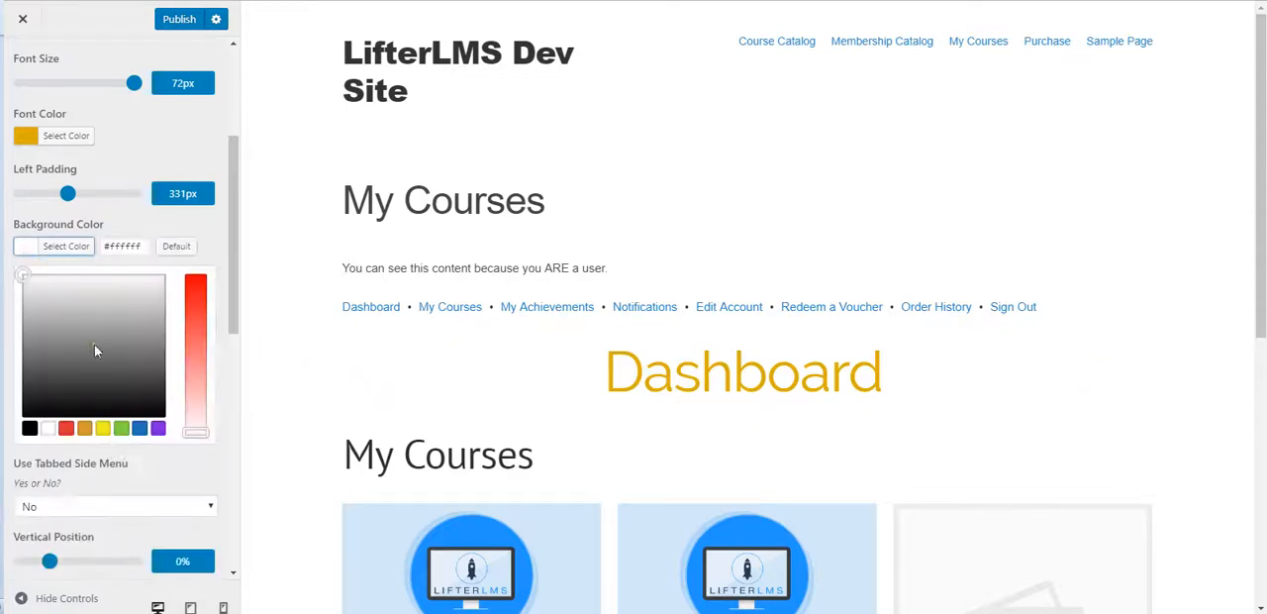
{"action": "left_click", "coordinate": [121, 428]}
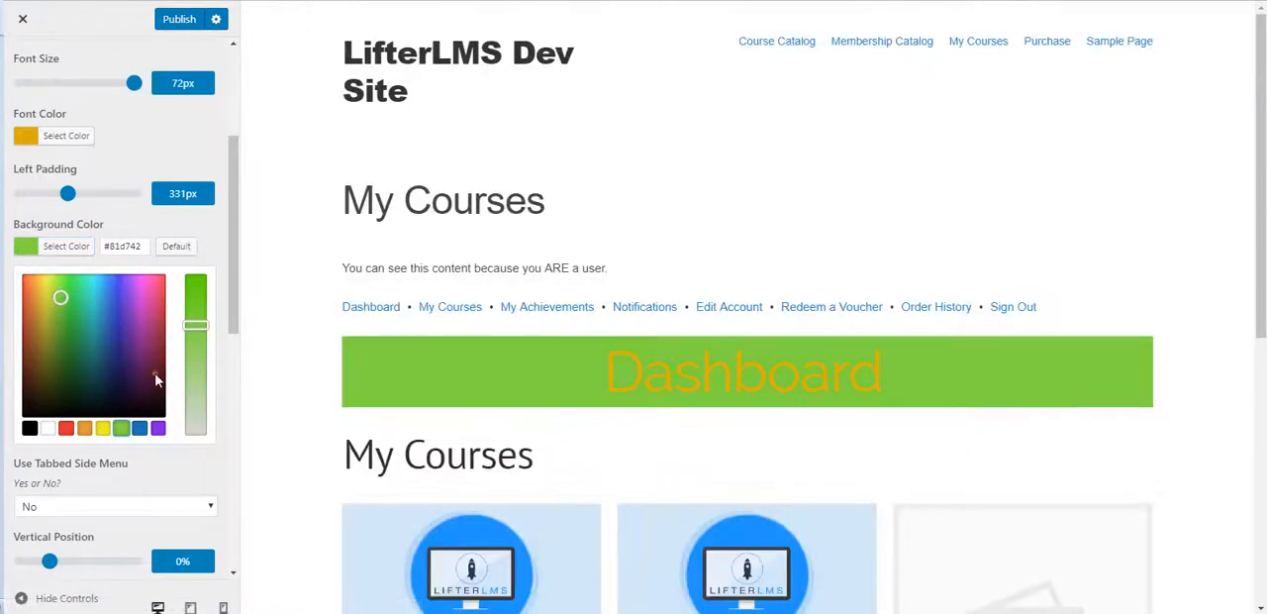
{"action": "left_click", "coordinate": [66, 429]}
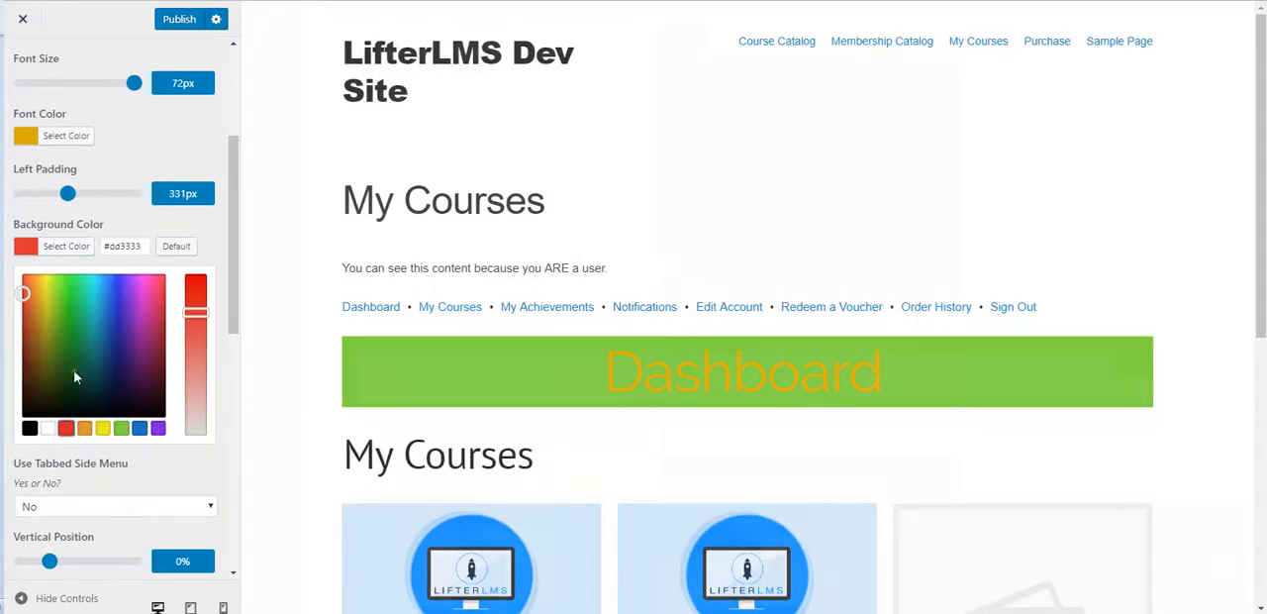
{"action": "left_click", "coordinate": [29, 430]}
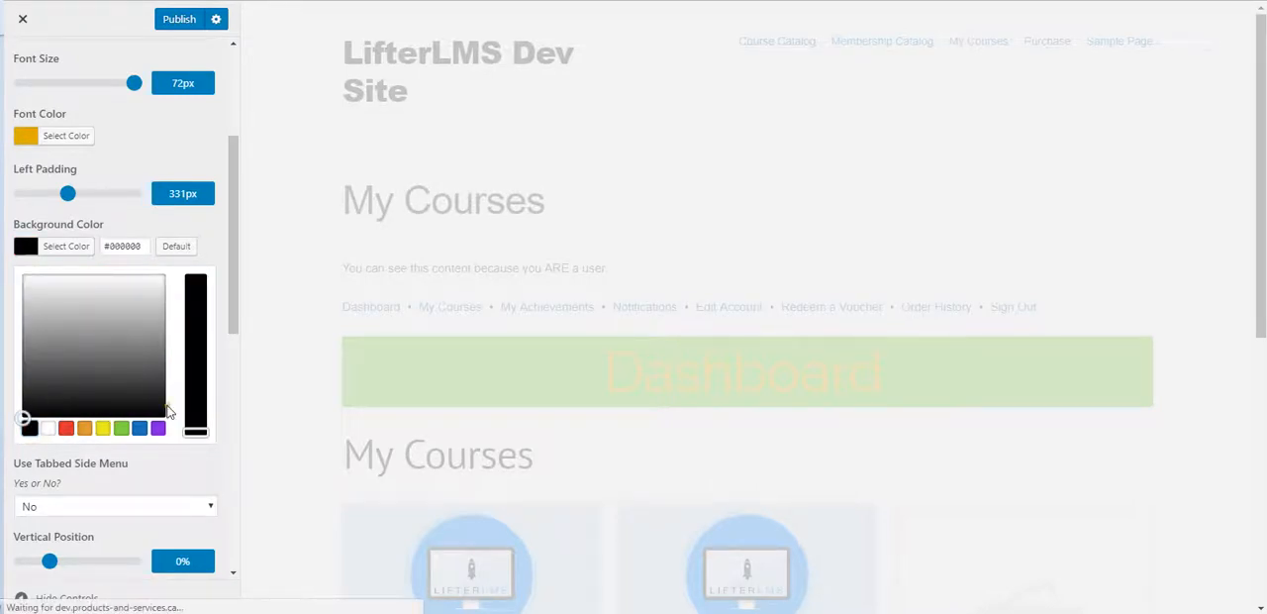
{"action": "scroll", "coordinate": [159, 462], "scroll_direction": "down", "scroll_amount": 3}
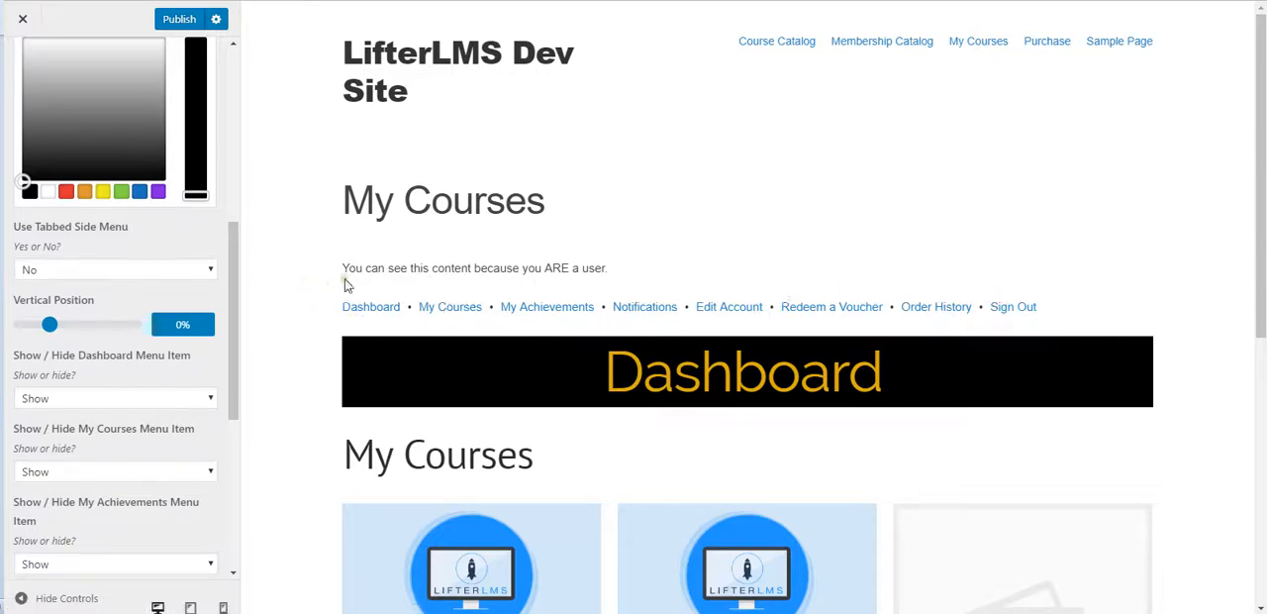
{"action": "scroll", "coordinate": [99, 317], "scroll_direction": "down", "scroll_amount": 3}
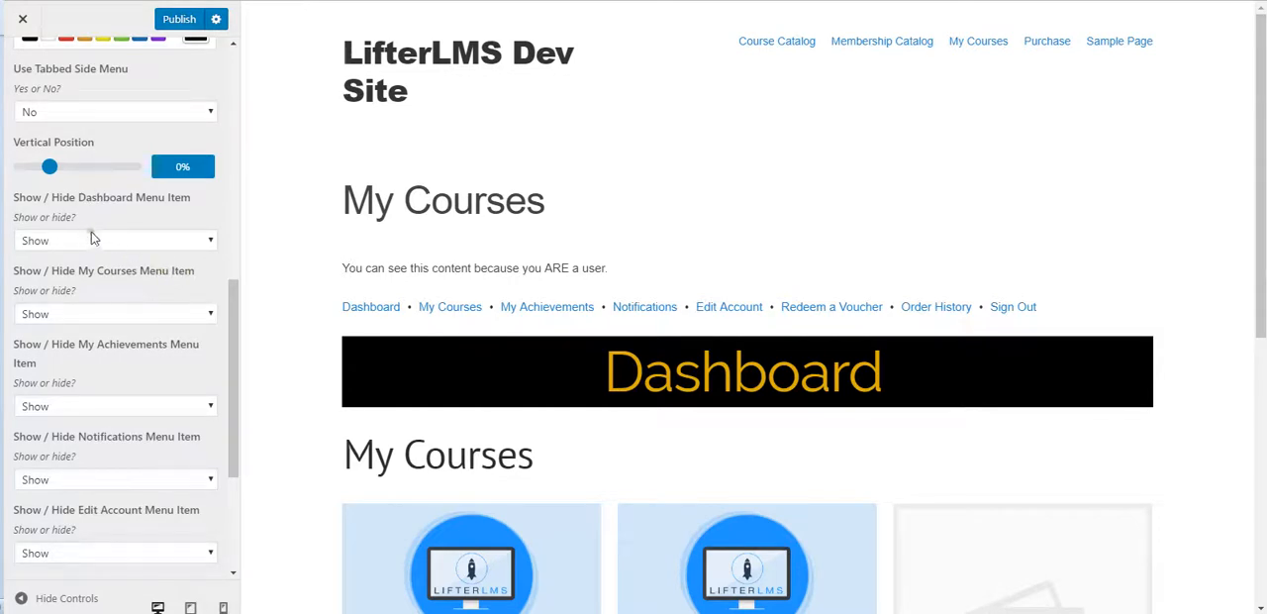
{"action": "left_click", "coordinate": [126, 244]}
{"action": "scroll", "coordinate": [129, 248], "scroll_direction": "down", "scroll_amount": 2}
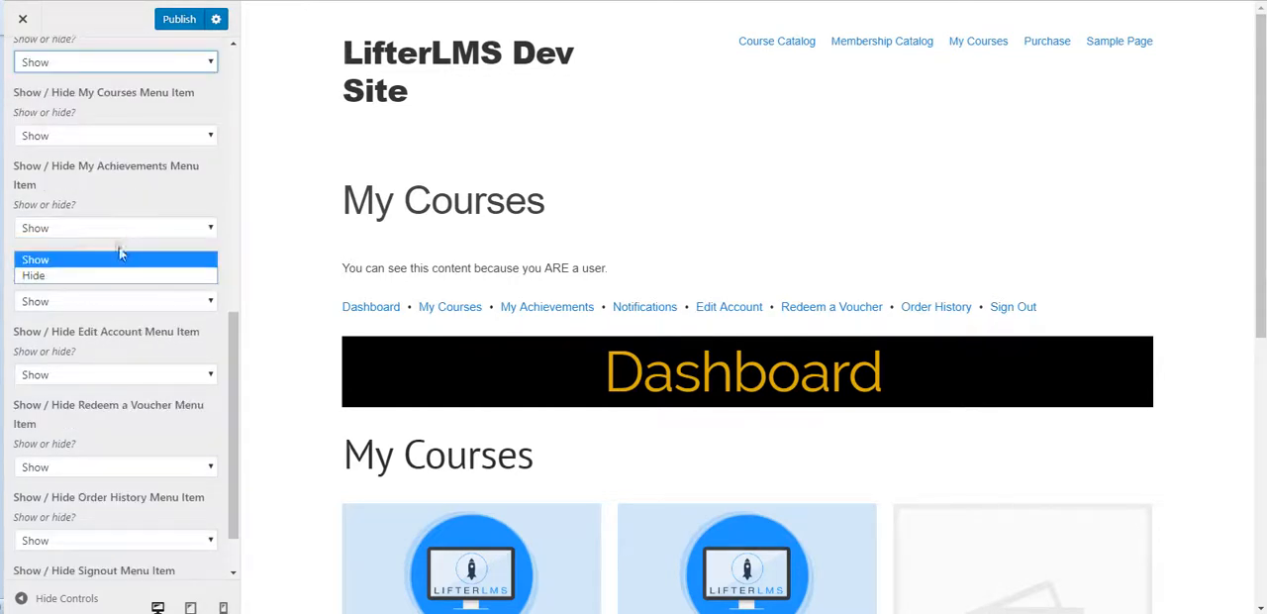
{"action": "left_click", "coordinate": [128, 209]}
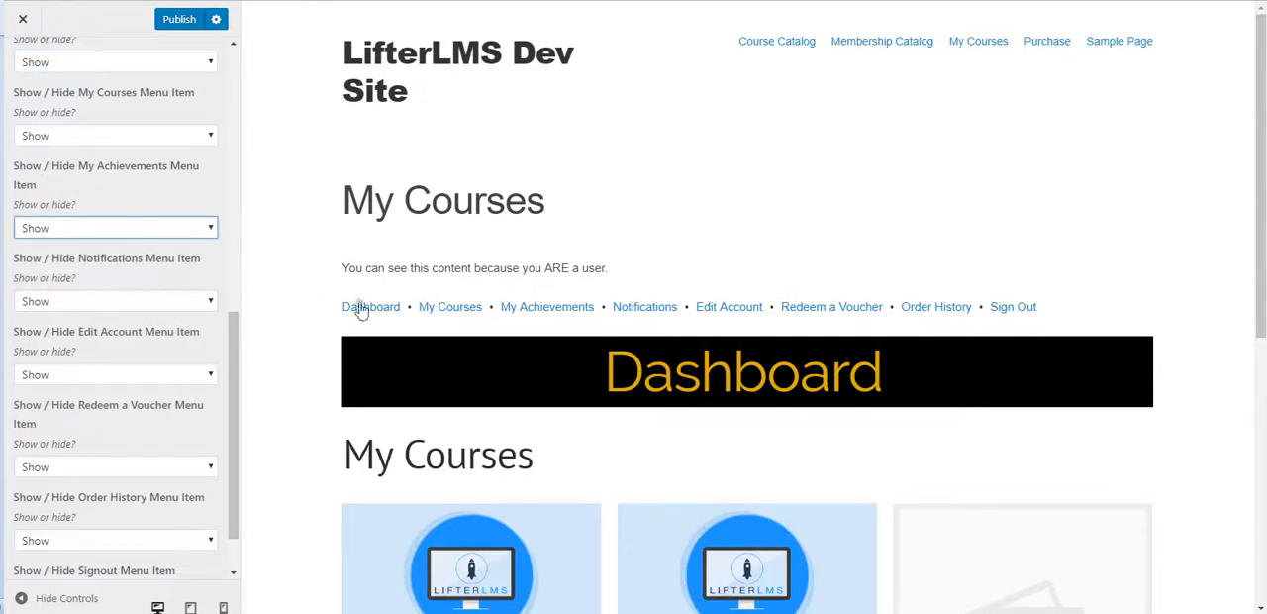
Step: Set the Order History and Redeem a Voucher menu items of the student dashboard to Hide
{"action": "scroll", "coordinate": [132, 346], "scroll_direction": "down", "scroll_amount": 1}
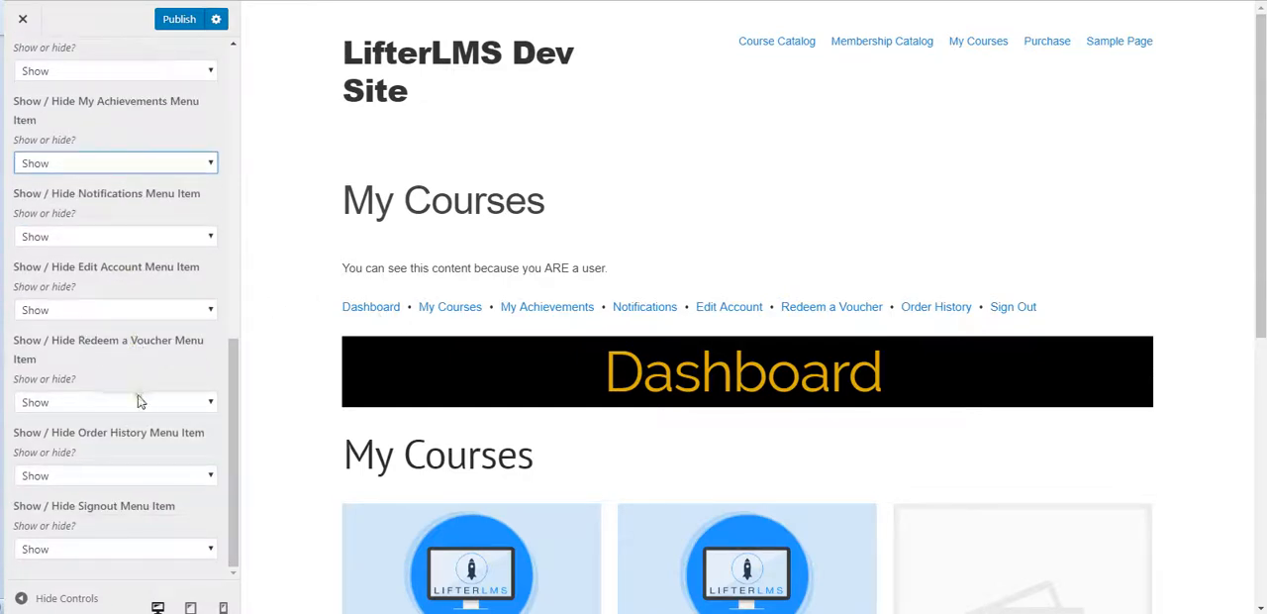
{"action": "left_click", "coordinate": [122, 479]}
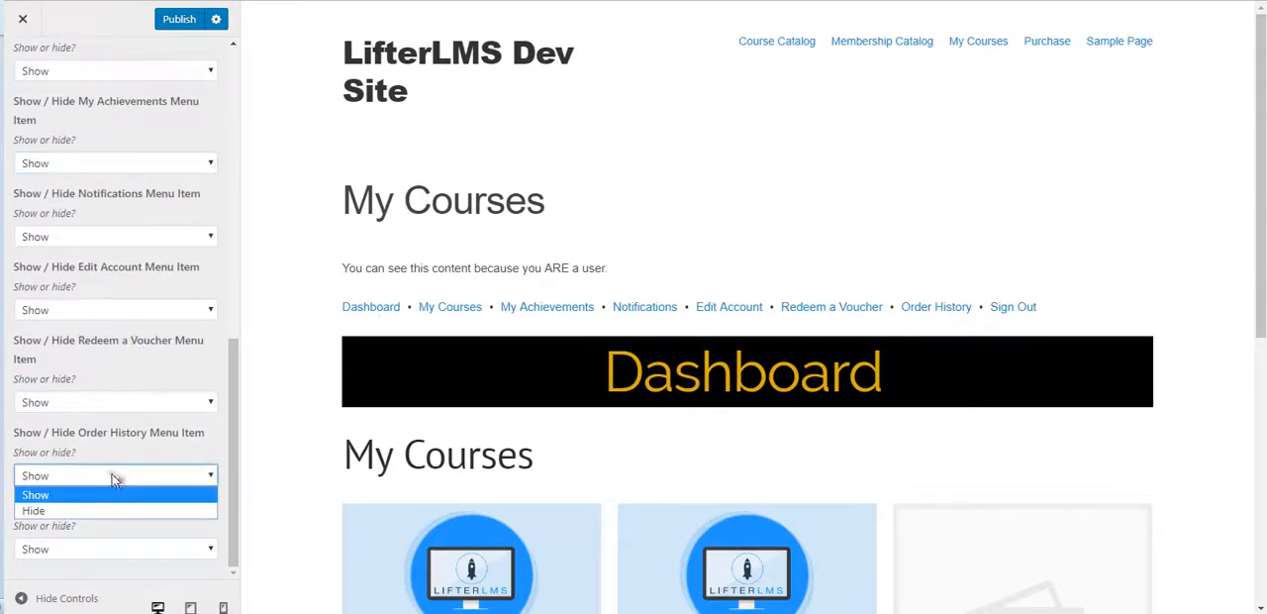
{"action": "left_click", "coordinate": [83, 513]}
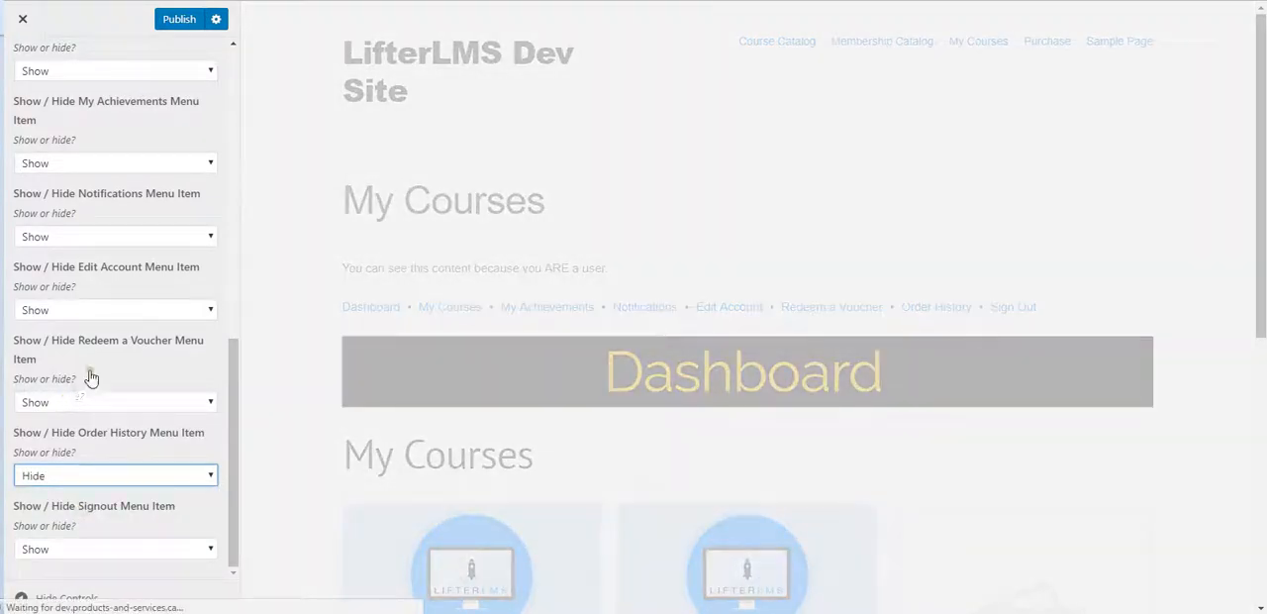
{"action": "left_click", "coordinate": [121, 407]}
{"action": "left_click", "coordinate": [83, 445]}
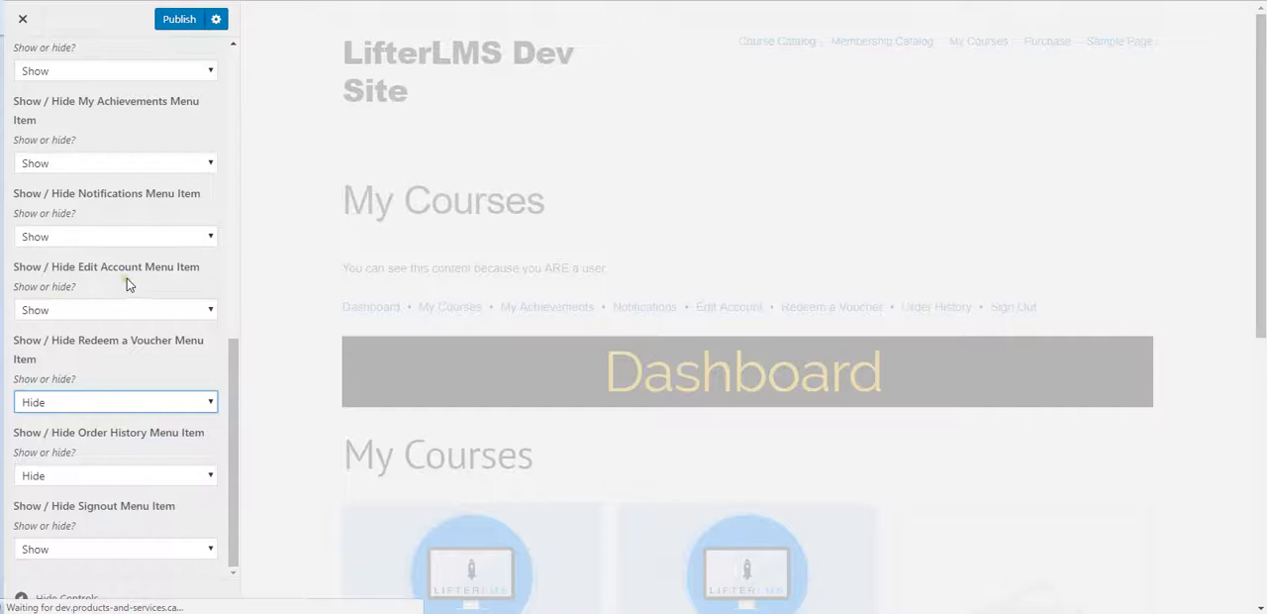
Step: Set the My Achievements menu item of the student dashboard to Hide
{"action": "scroll", "coordinate": [92, 309], "scroll_direction": "up", "scroll_amount": 1}
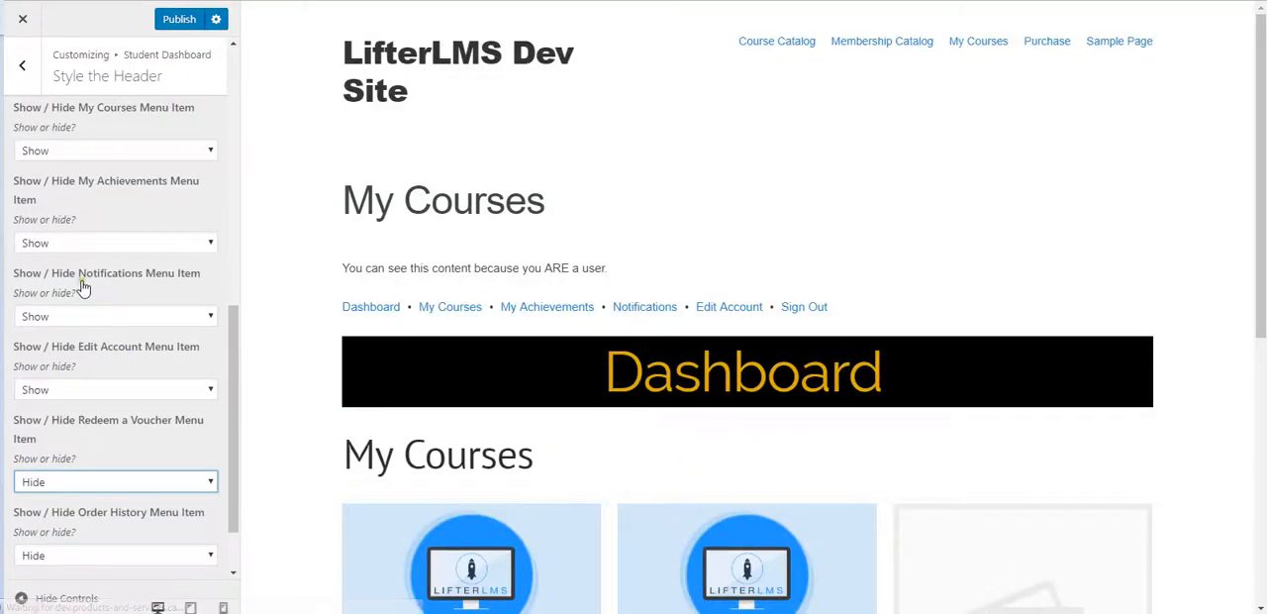
{"action": "scroll", "coordinate": [94, 297], "scroll_direction": "up", "scroll_amount": 1}
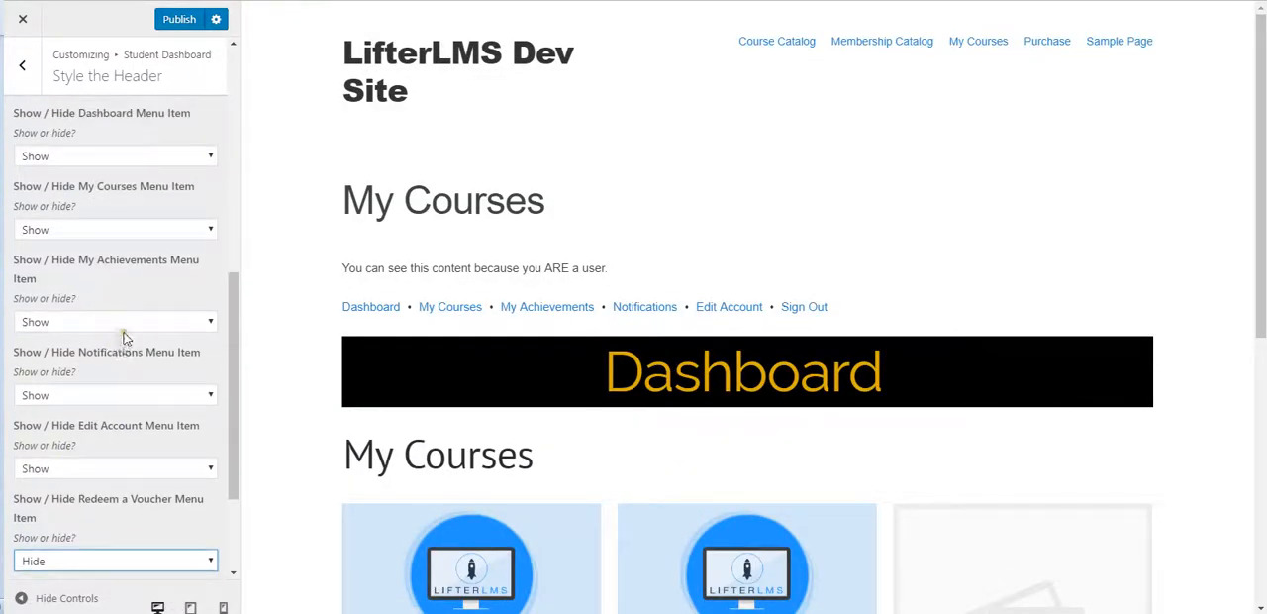
{"action": "left_click", "coordinate": [126, 325]}
{"action": "left_click", "coordinate": [89, 359]}
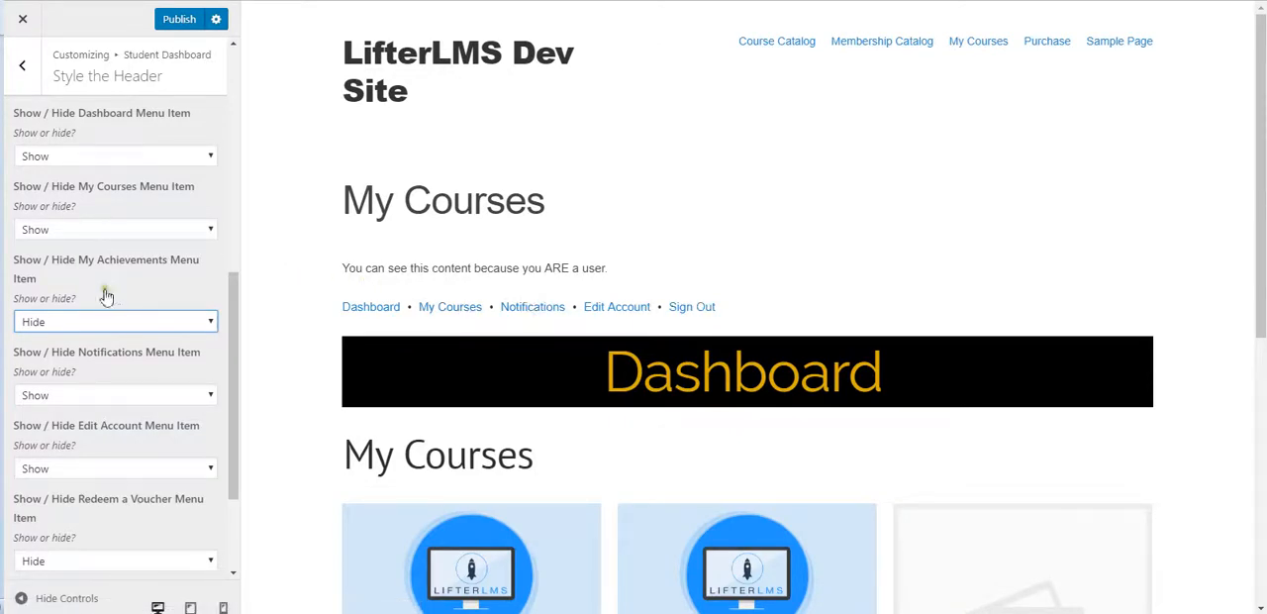
Step: Set the Dashboard menu item to Hide and check the dashboard navigation in the page preview
{"action": "left_click", "coordinate": [122, 228]}
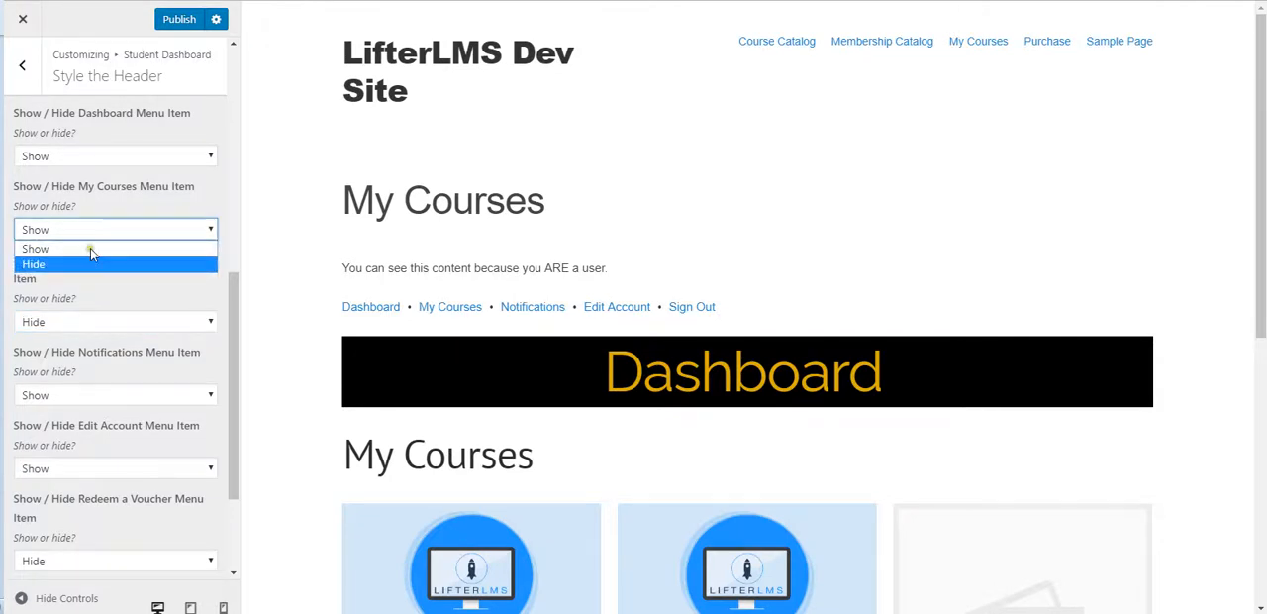
{"action": "left_click", "coordinate": [109, 158]}
{"action": "left_click", "coordinate": [109, 158]}
{"action": "left_click", "coordinate": [62, 191]}
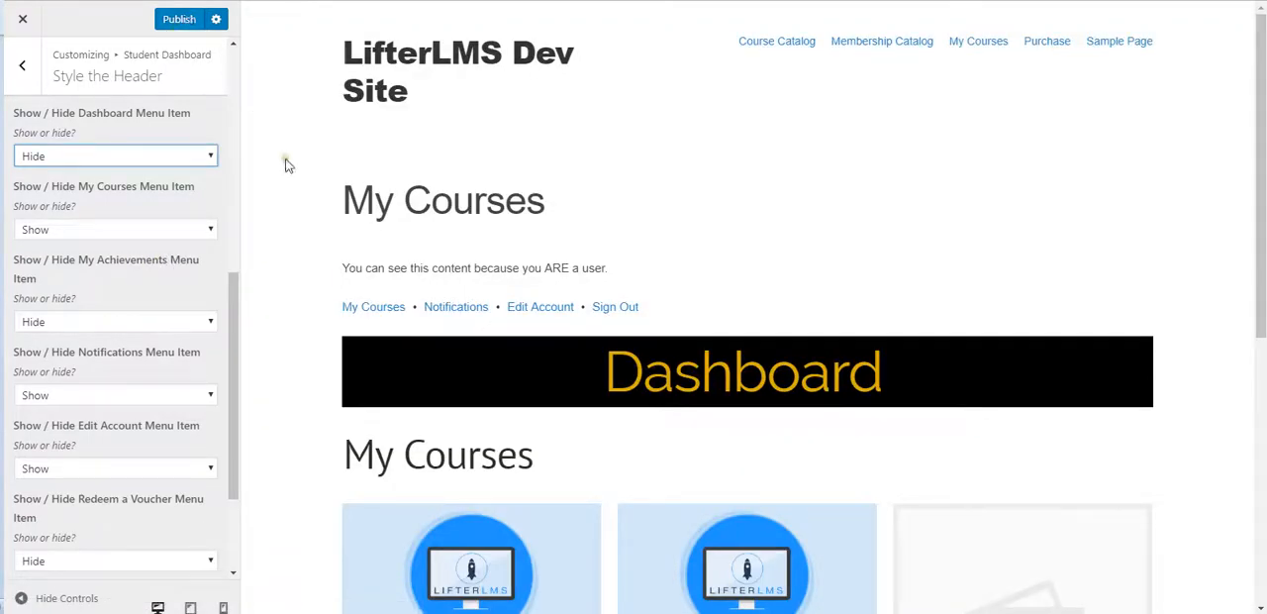
{"action": "scroll", "coordinate": [302, 150], "scroll_direction": "down", "scroll_amount": 3}
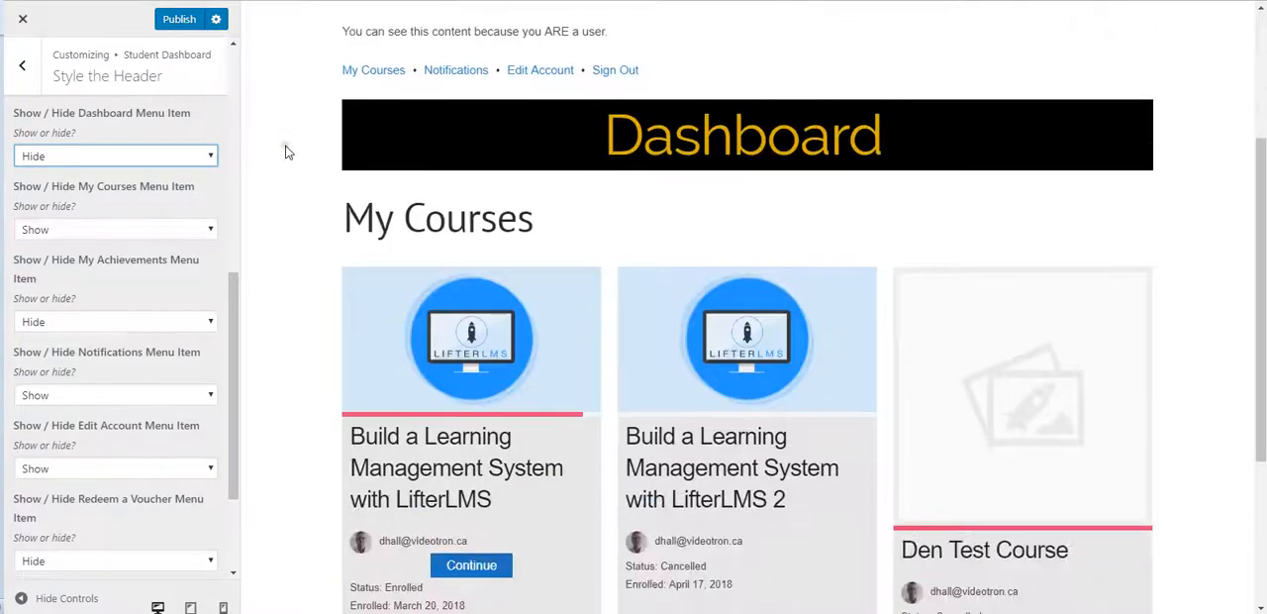
{"action": "scroll", "coordinate": [286, 150], "scroll_direction": "up", "scroll_amount": 2}
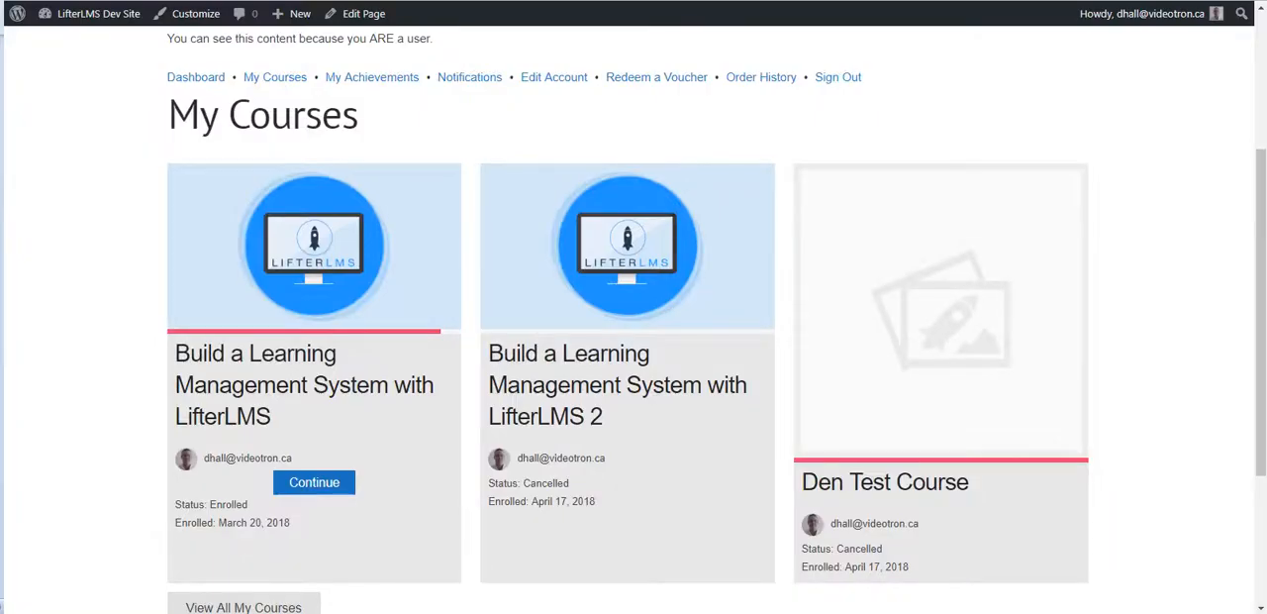
Step: Turn on the tabbed side menu for the student dashboard by setting it to Yes
{"action": "key", "text": "F5"}
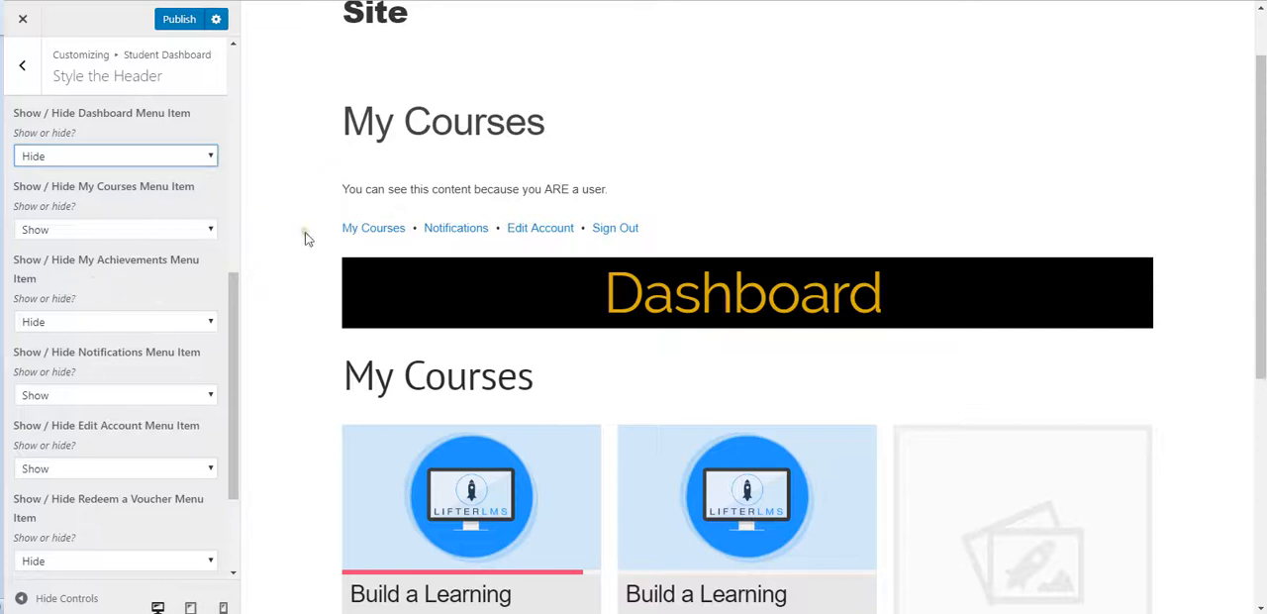
{"action": "scroll", "coordinate": [155, 276], "scroll_direction": "down", "scroll_amount": 3}
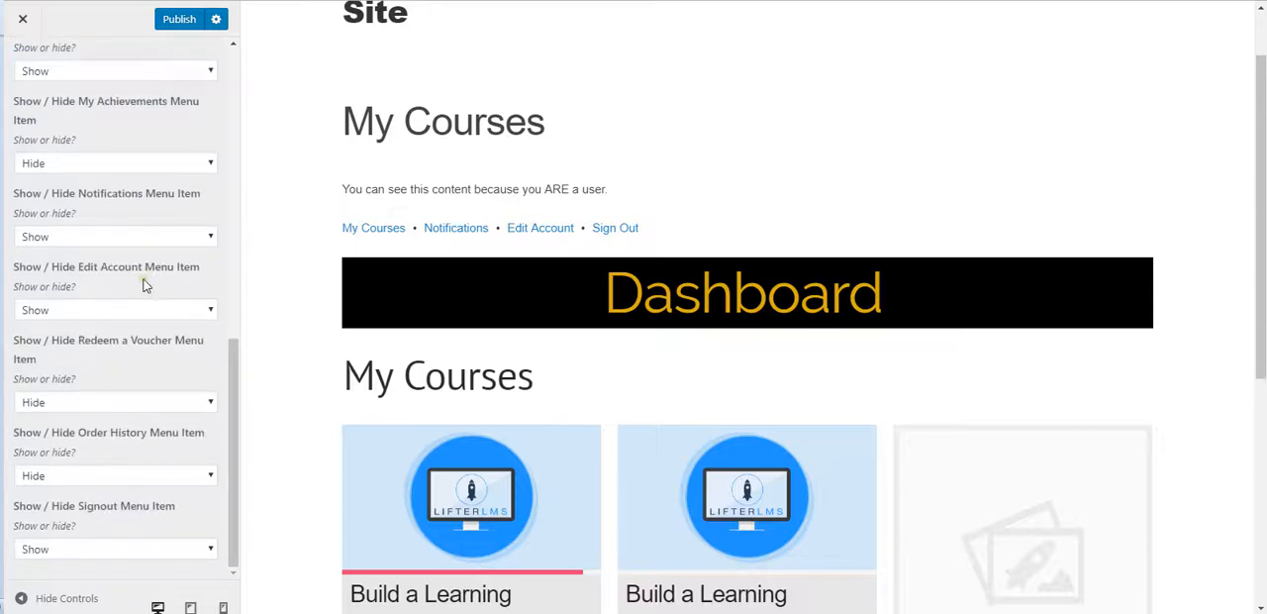
{"action": "scroll", "coordinate": [159, 317], "scroll_direction": "up", "scroll_amount": 6}
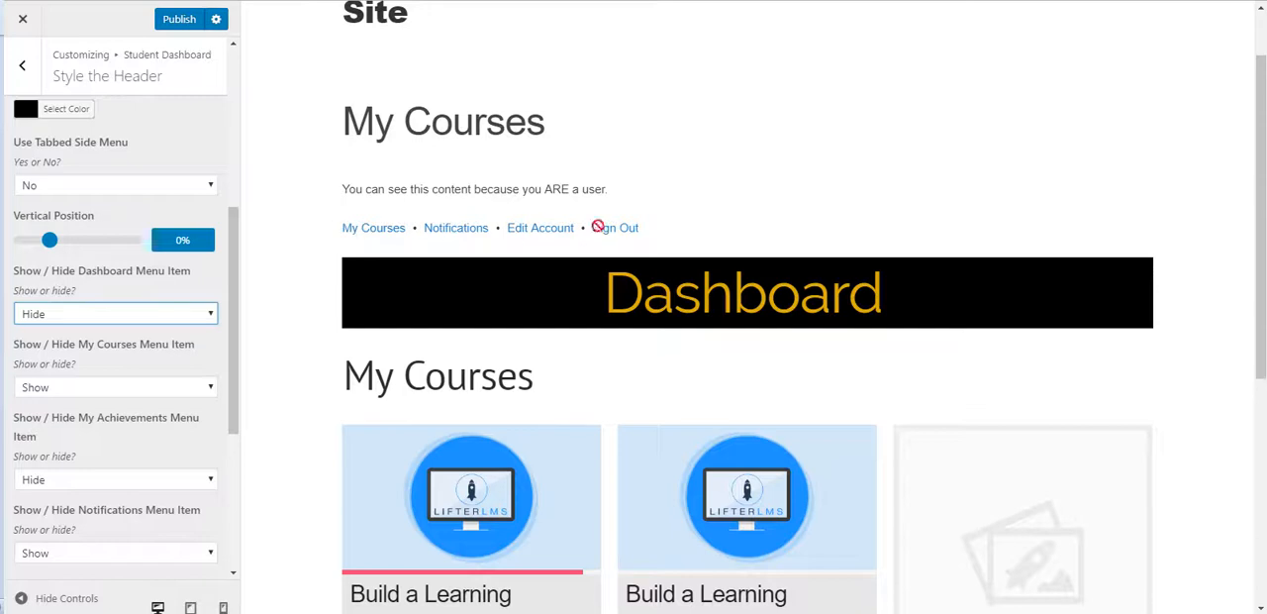
{"action": "left_click", "coordinate": [117, 181]}
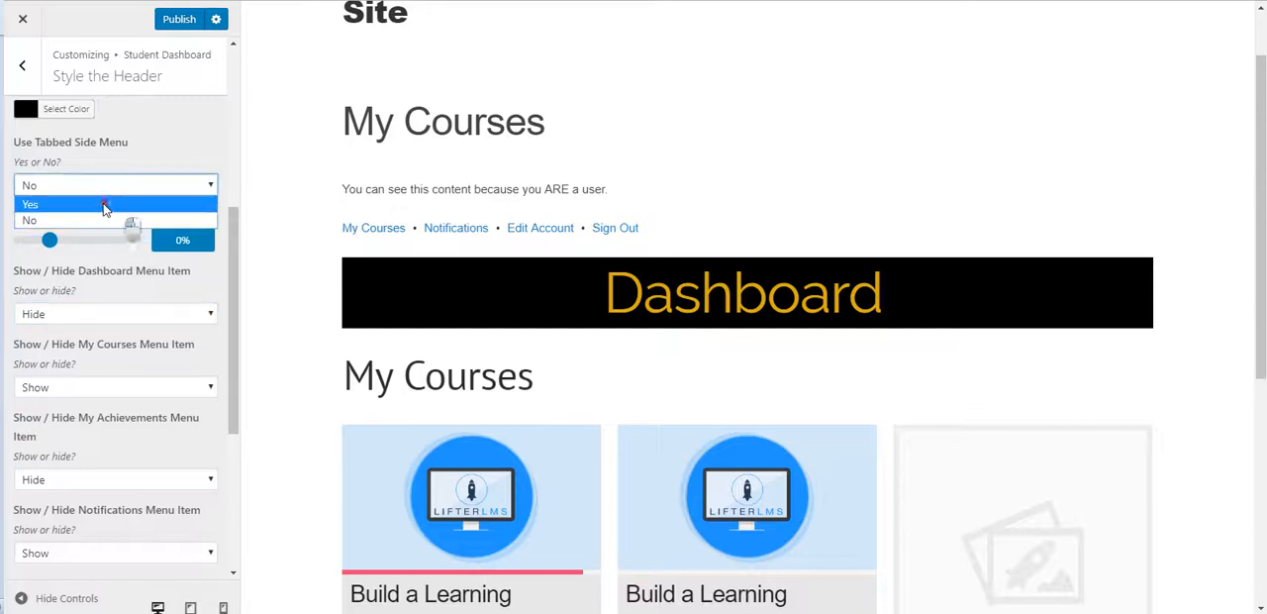
{"action": "left_click", "coordinate": [104, 205]}
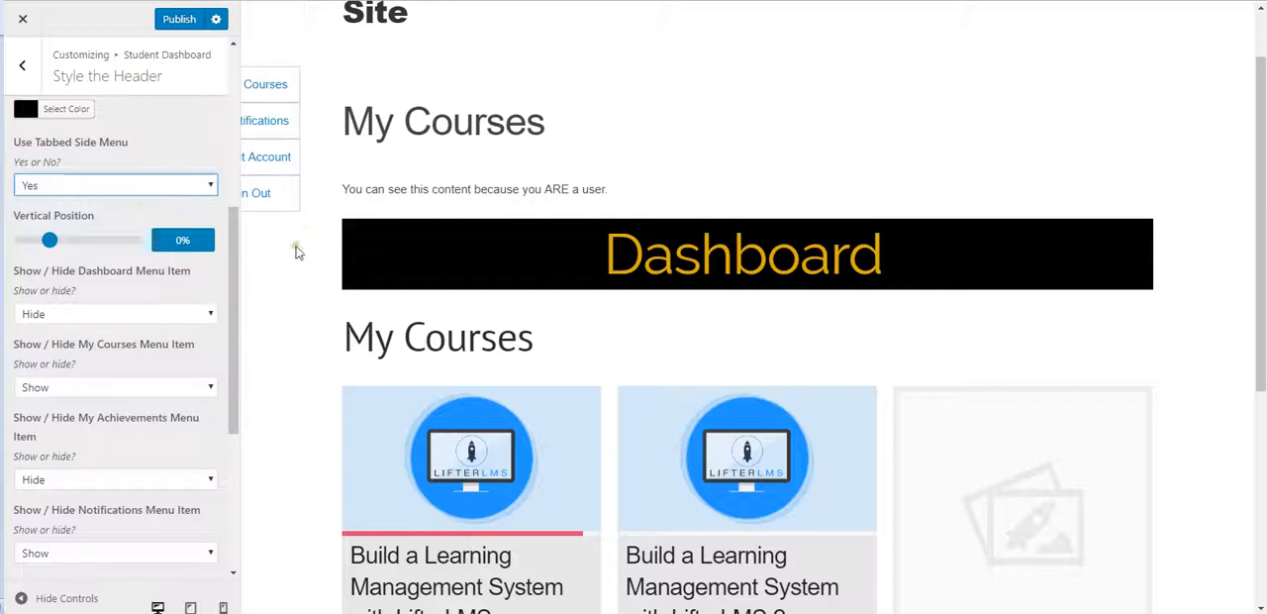
Step: Try vertical positions of 20%, 75% and -25% for the tabbed side menu, checking its placement on the page
{"action": "left_click_drag", "start_coordinate": [51, 243], "coordinate": [73, 245]}
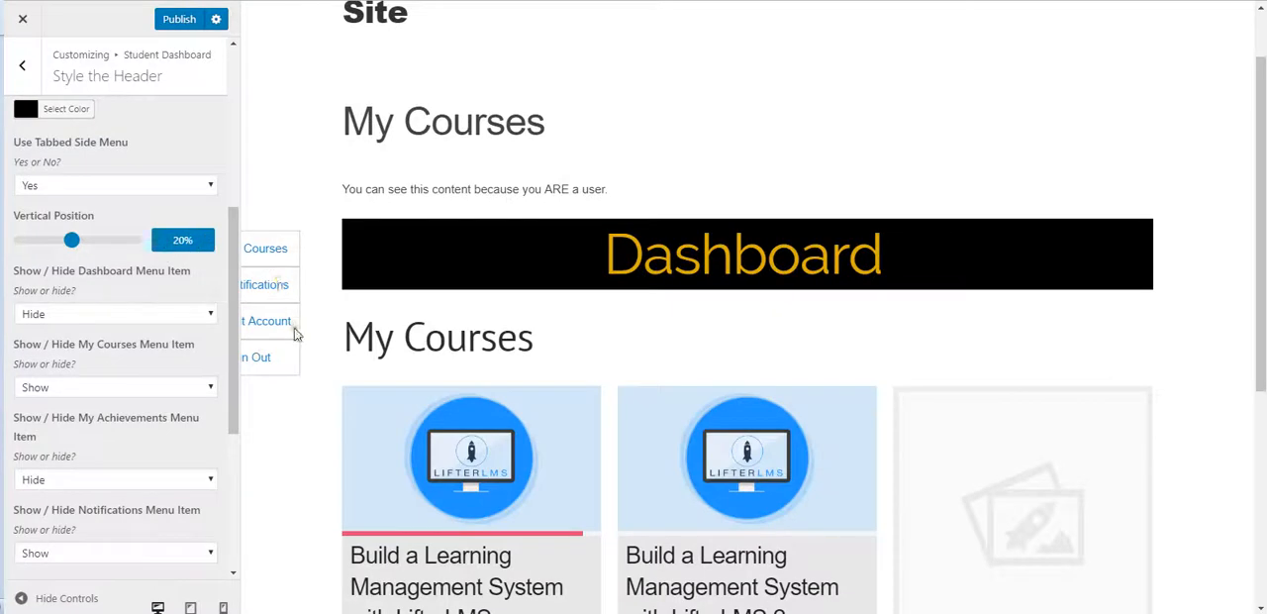
{"action": "scroll", "coordinate": [263, 484], "scroll_direction": "down", "scroll_amount": 4}
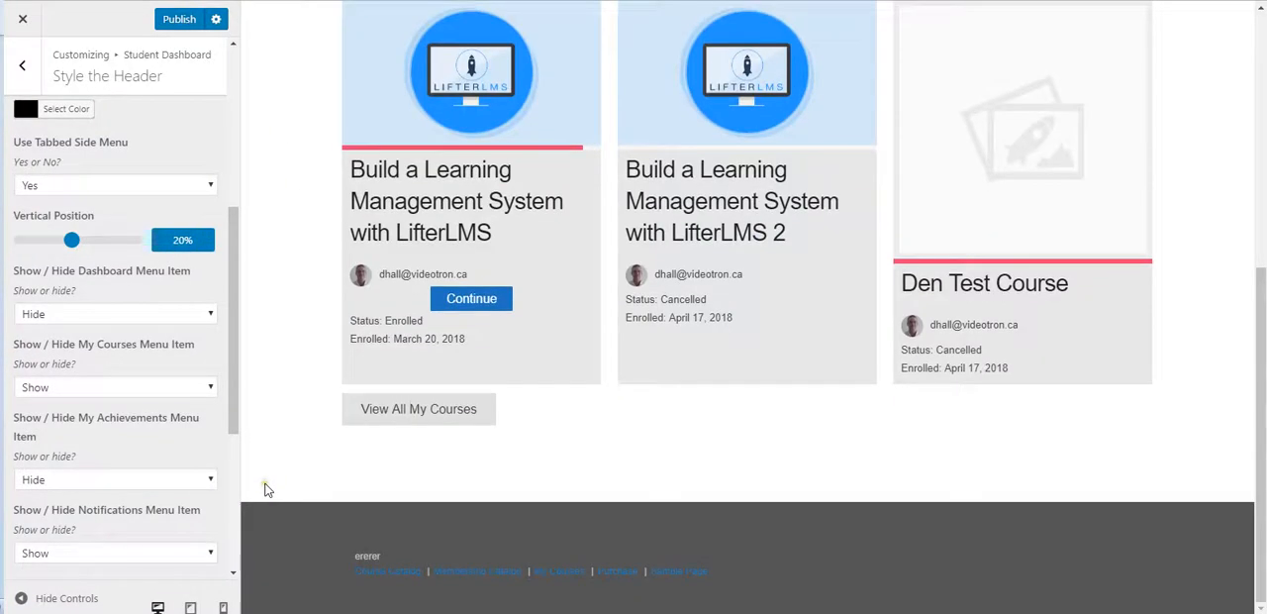
{"action": "scroll", "coordinate": [269, 493], "scroll_direction": "up", "scroll_amount": 5}
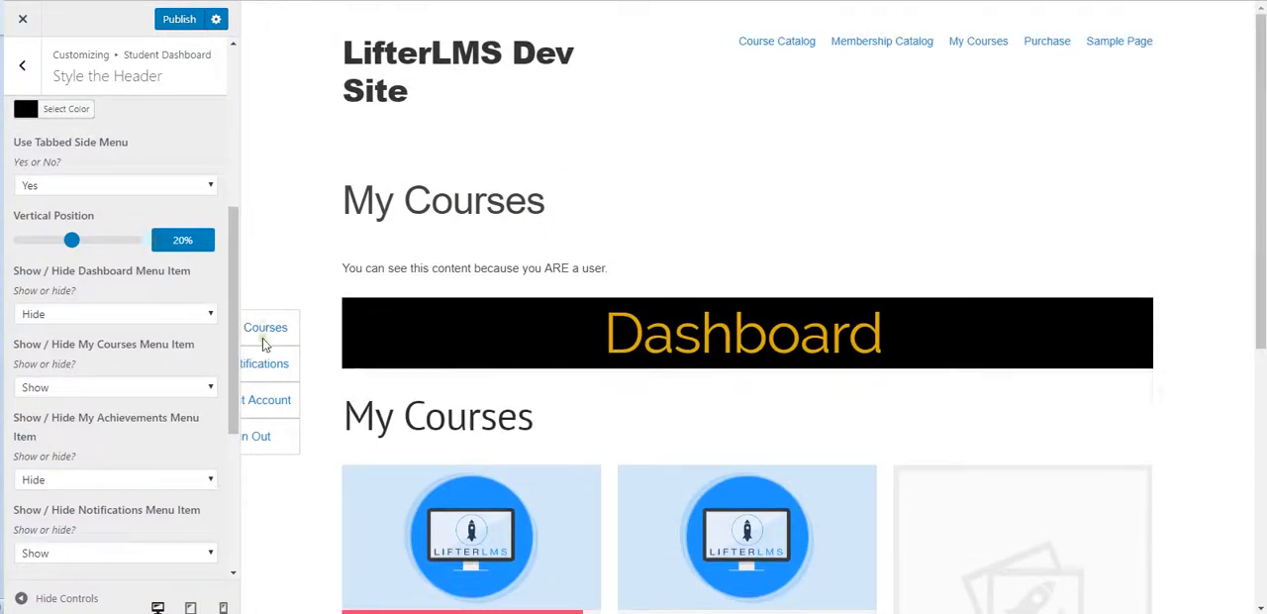
{"action": "left_click_drag", "start_coordinate": [73, 244], "coordinate": [134, 245]}
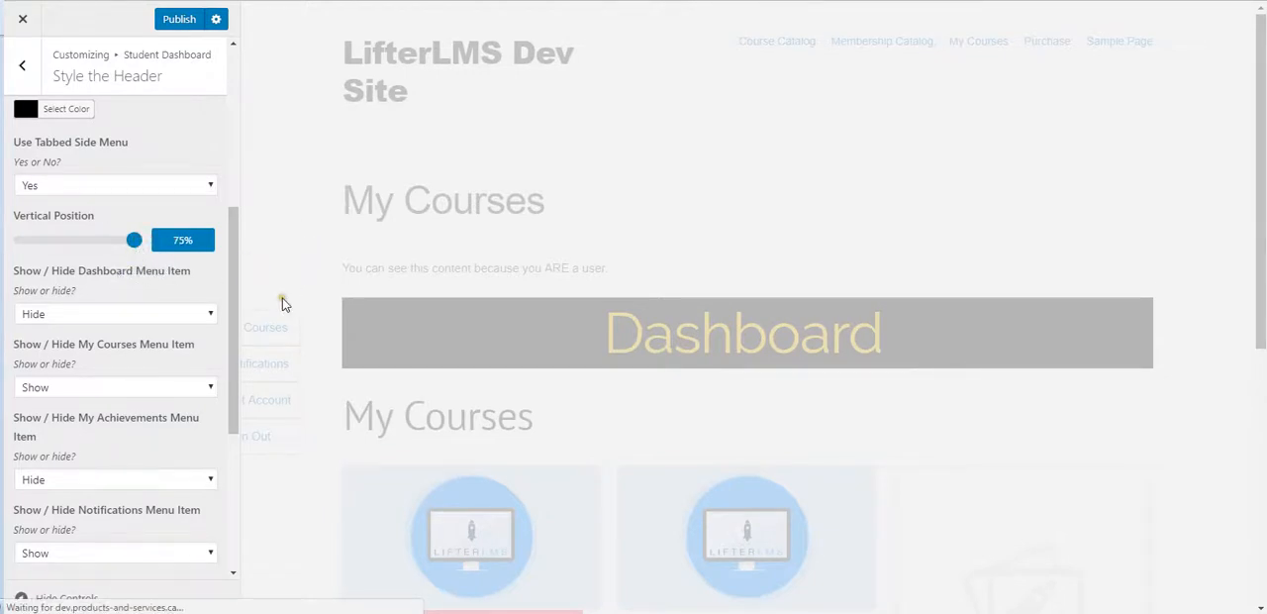
{"action": "scroll", "coordinate": [291, 251], "scroll_direction": "down", "scroll_amount": 5}
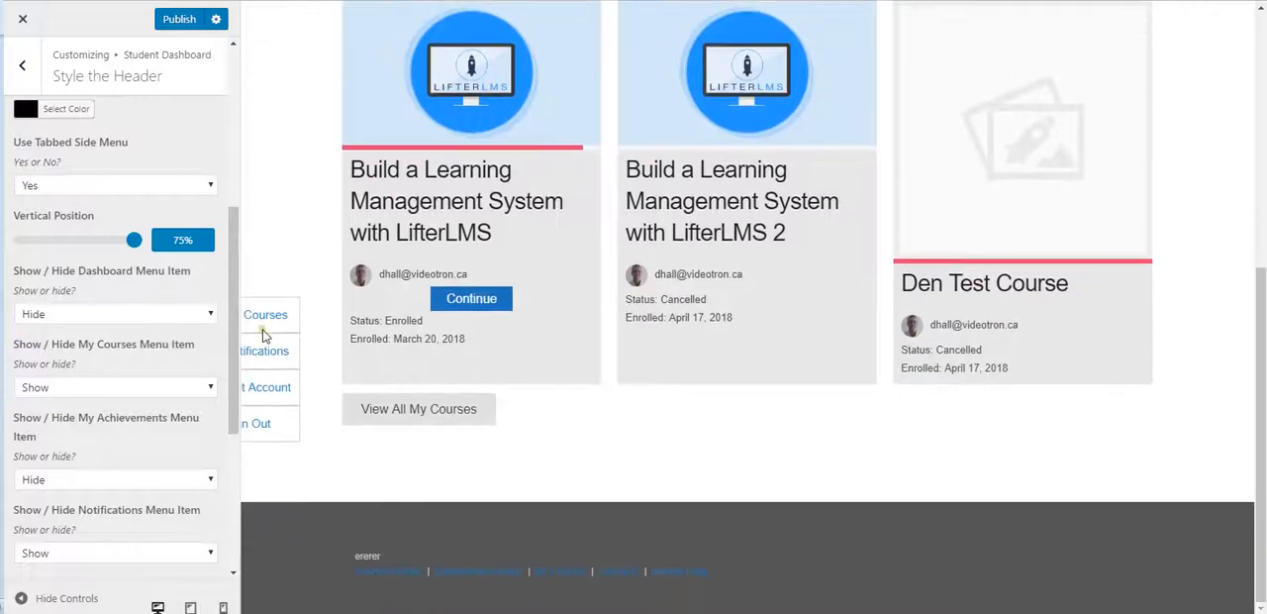
{"action": "left_click_drag", "start_coordinate": [134, 242], "coordinate": [18, 246]}
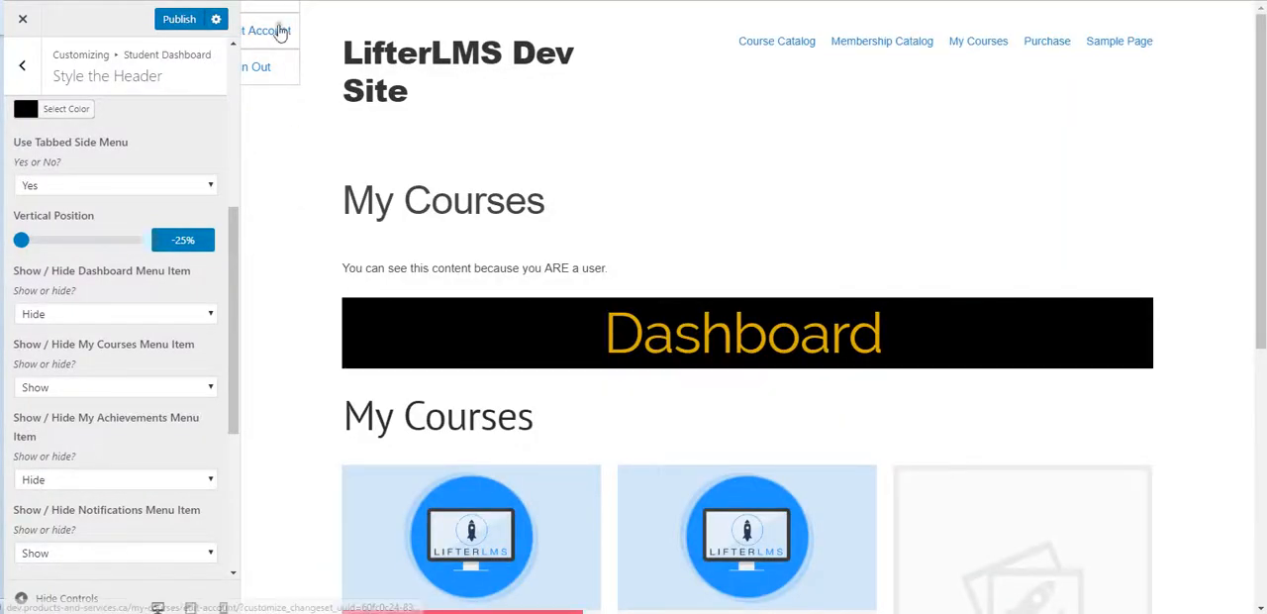
Step: Fine-tune the tabbed side menu's vertical position to 39%, trying 22%, 28%, 38% and 40% along the way
{"action": "left_click_drag", "start_coordinate": [22, 244], "coordinate": [75, 248]}
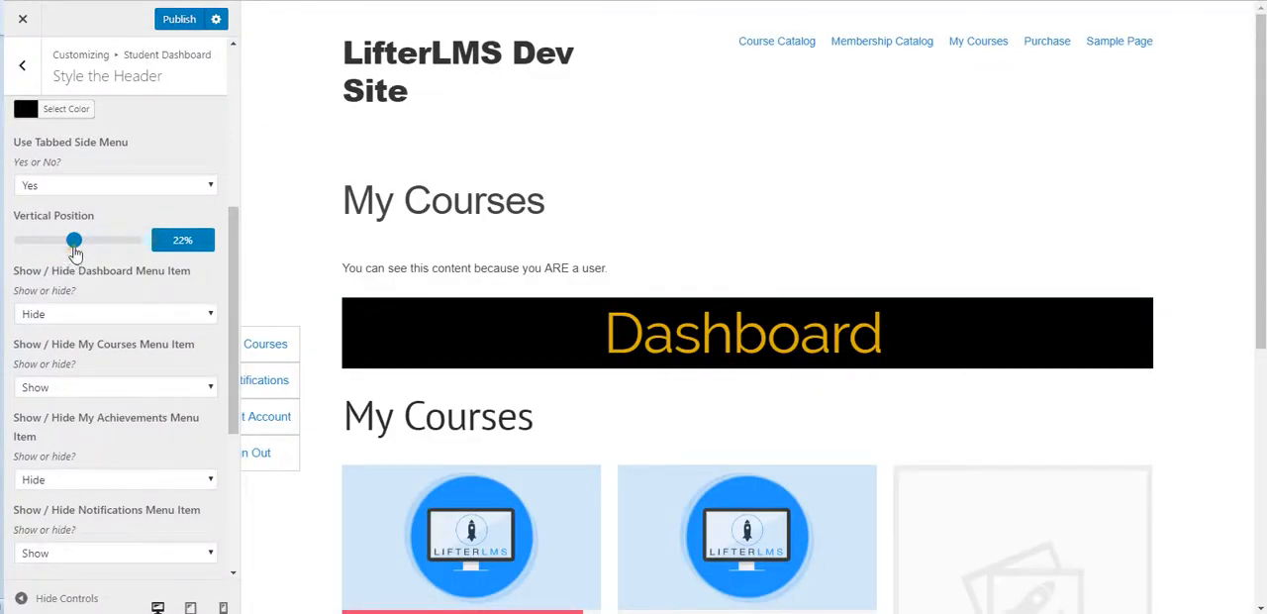
{"action": "left_click_drag", "start_coordinate": [75, 253], "coordinate": [83, 250]}
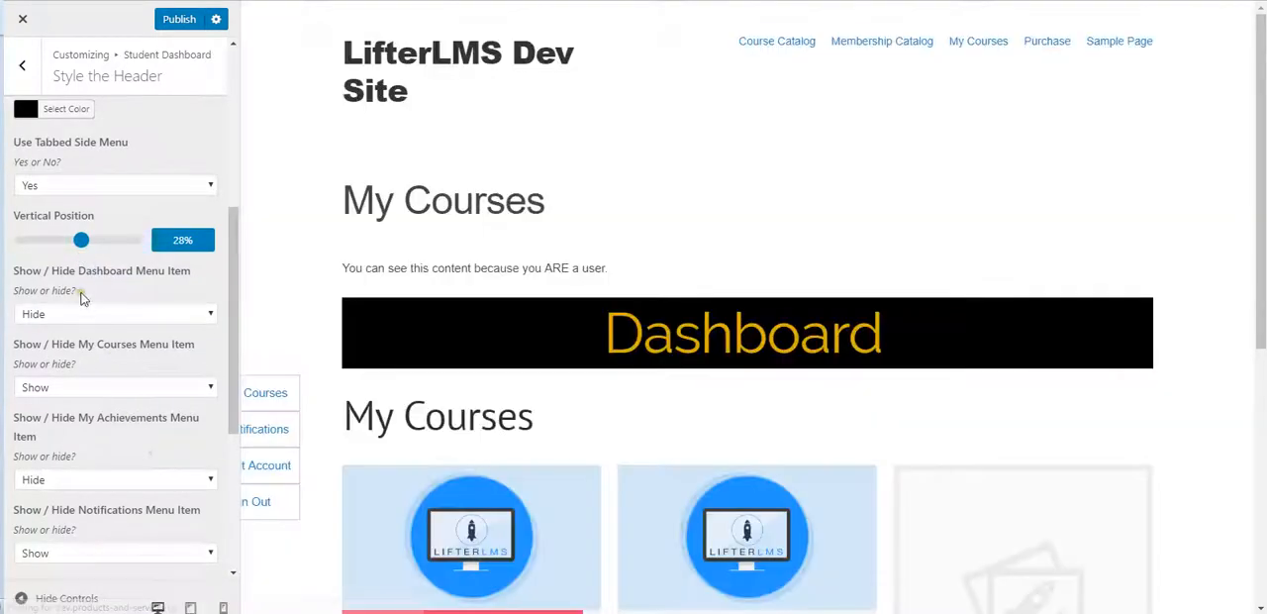
{"action": "left_click_drag", "start_coordinate": [84, 246], "coordinate": [92, 249]}
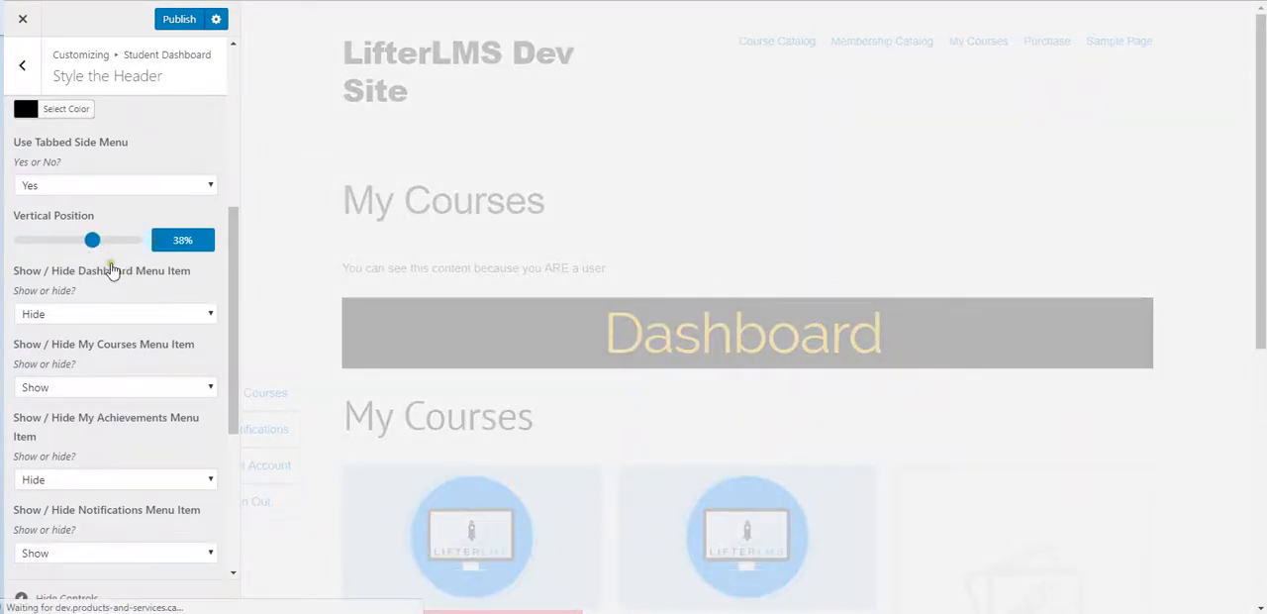
{"action": "scroll", "coordinate": [303, 351], "scroll_direction": "down", "scroll_amount": 3}
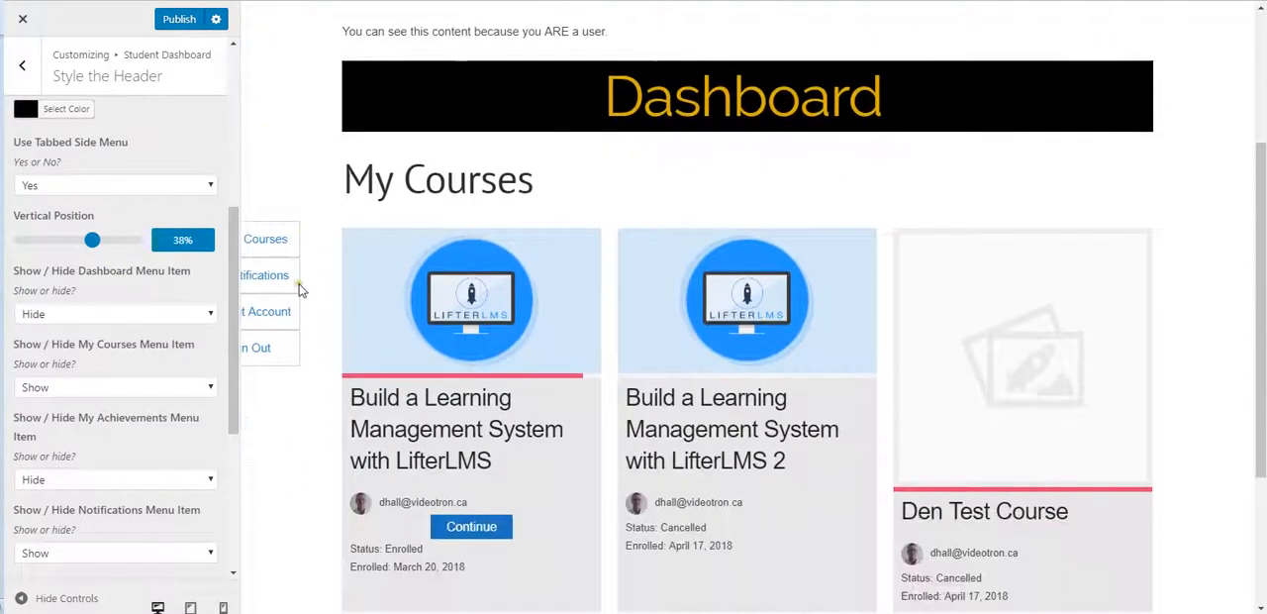
{"action": "left_click_drag", "start_coordinate": [92, 243], "coordinate": [95, 243]}
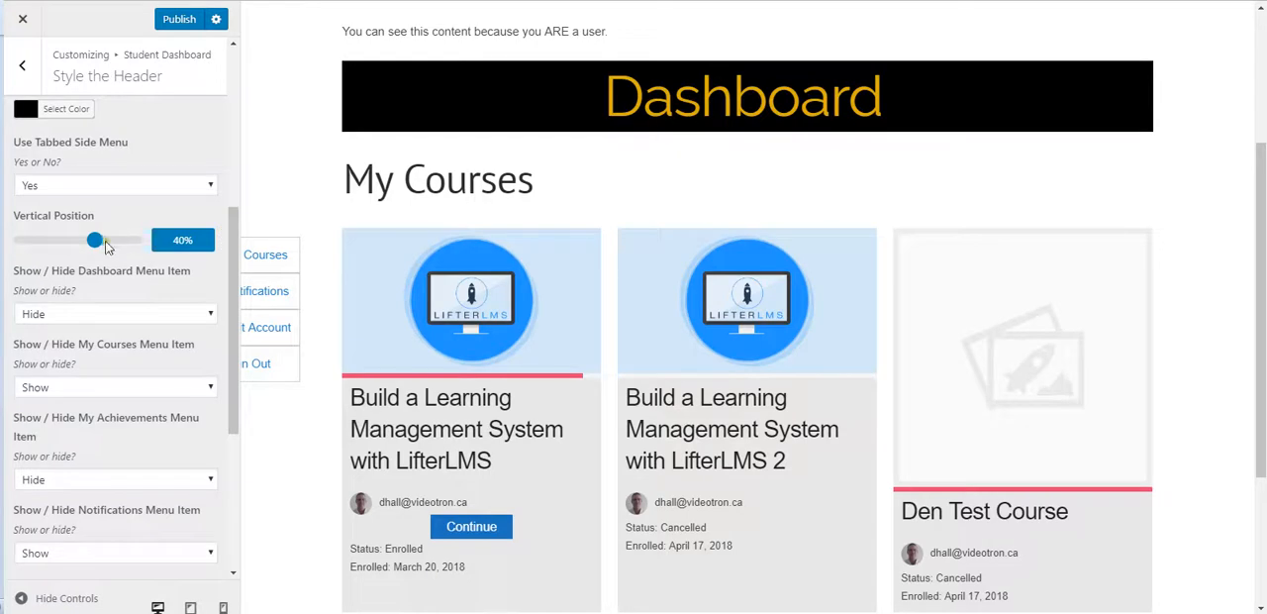
{"action": "left_click_drag", "start_coordinate": [95, 243], "coordinate": [93, 243]}
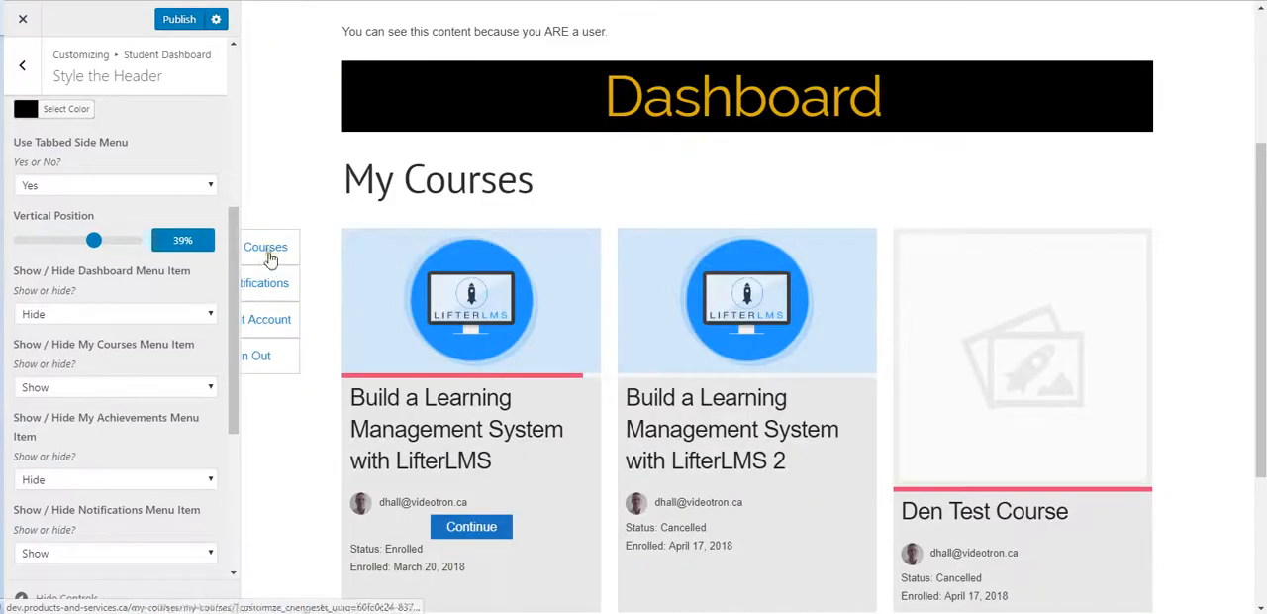
Step: Set the Redeem a Voucher, Order History and My Achievements menu items to Show and check the side menu on the page
{"action": "scroll", "coordinate": [89, 367], "scroll_direction": "down", "scroll_amount": 4}
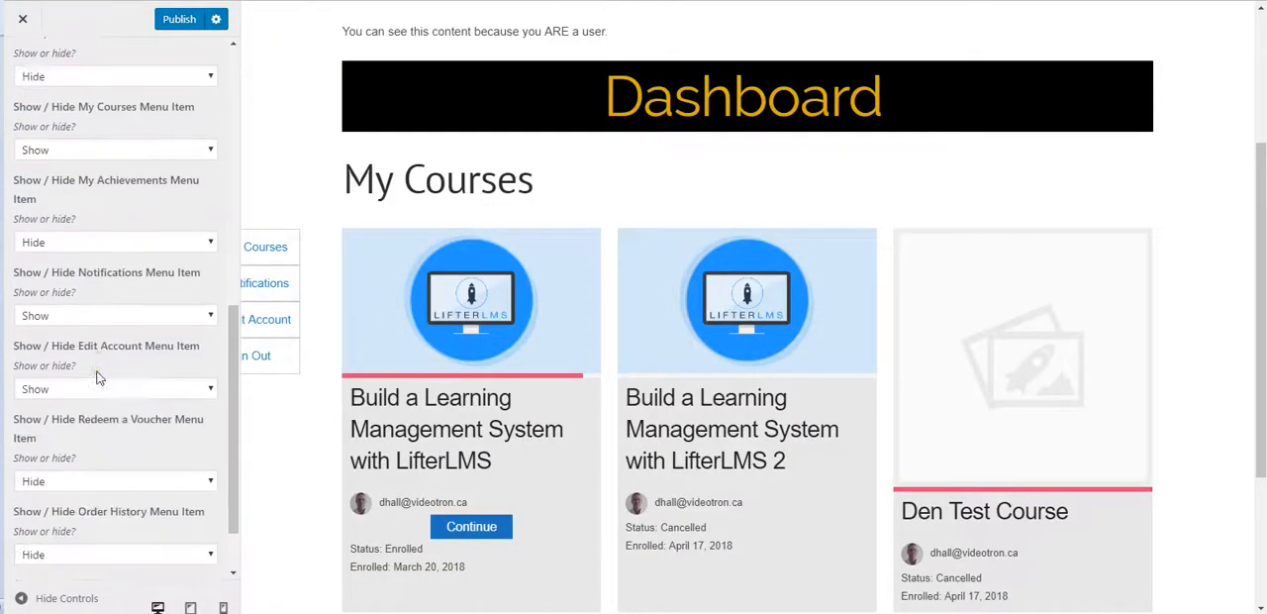
{"action": "left_click", "coordinate": [49, 402]}
{"action": "left_click", "coordinate": [79, 424]}
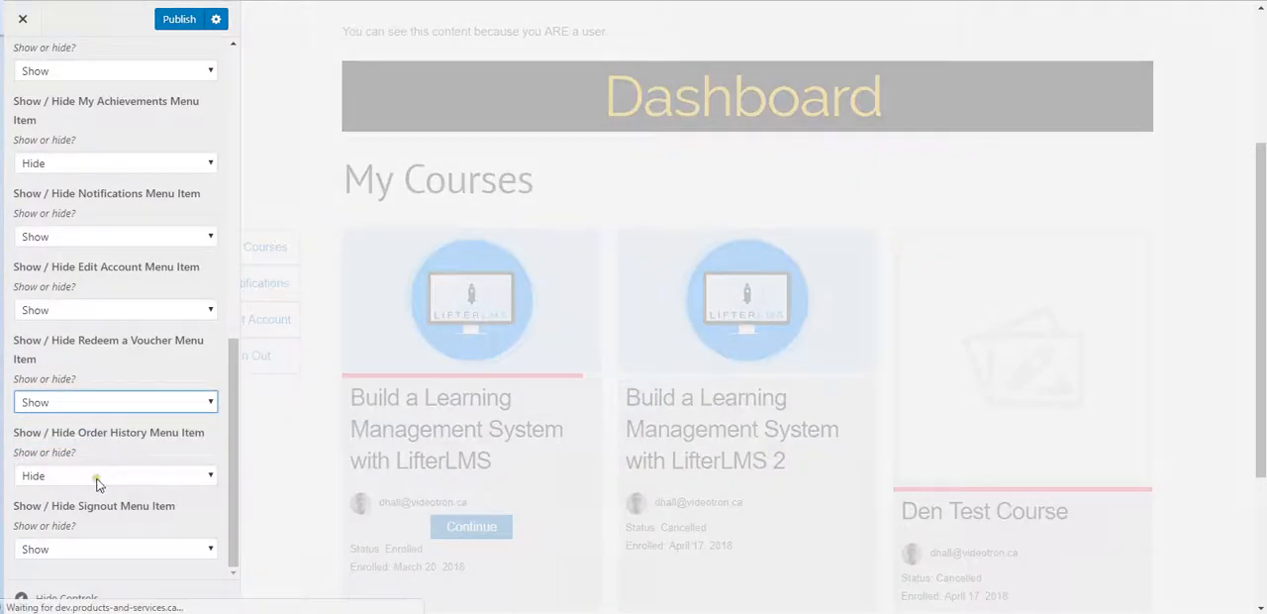
{"action": "left_click", "coordinate": [102, 477]}
{"action": "left_click", "coordinate": [71, 500]}
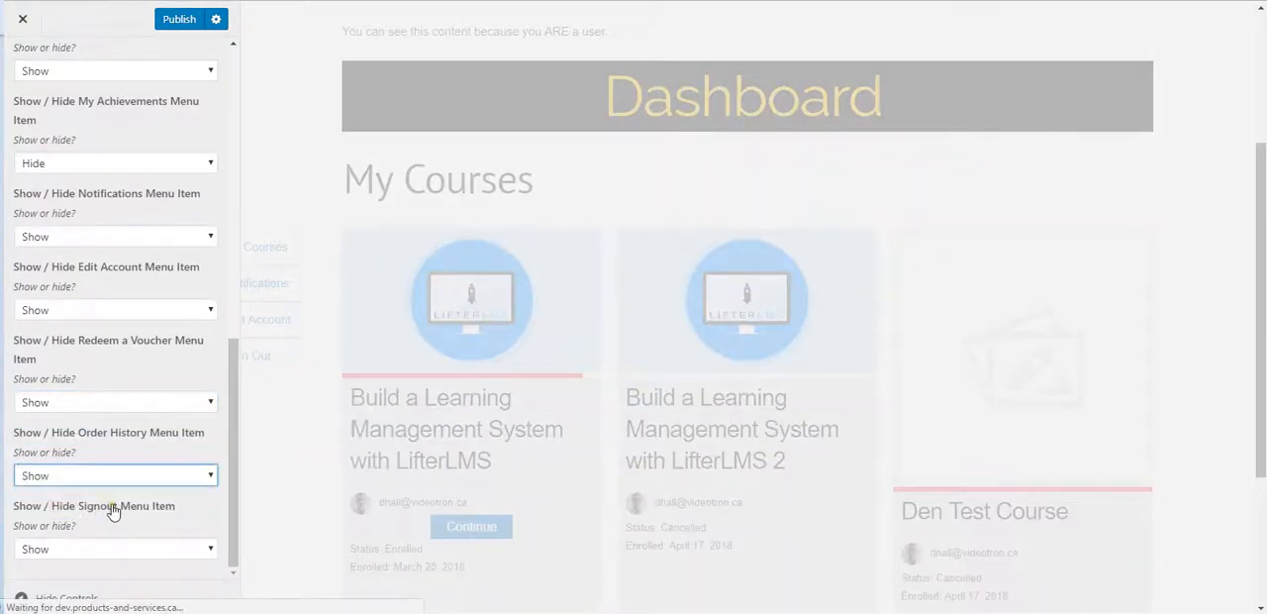
{"action": "scroll", "coordinate": [113, 512], "scroll_direction": "up", "scroll_amount": 3}
{"action": "left_click", "coordinate": [103, 321]}
{"action": "left_click", "coordinate": [62, 338]}
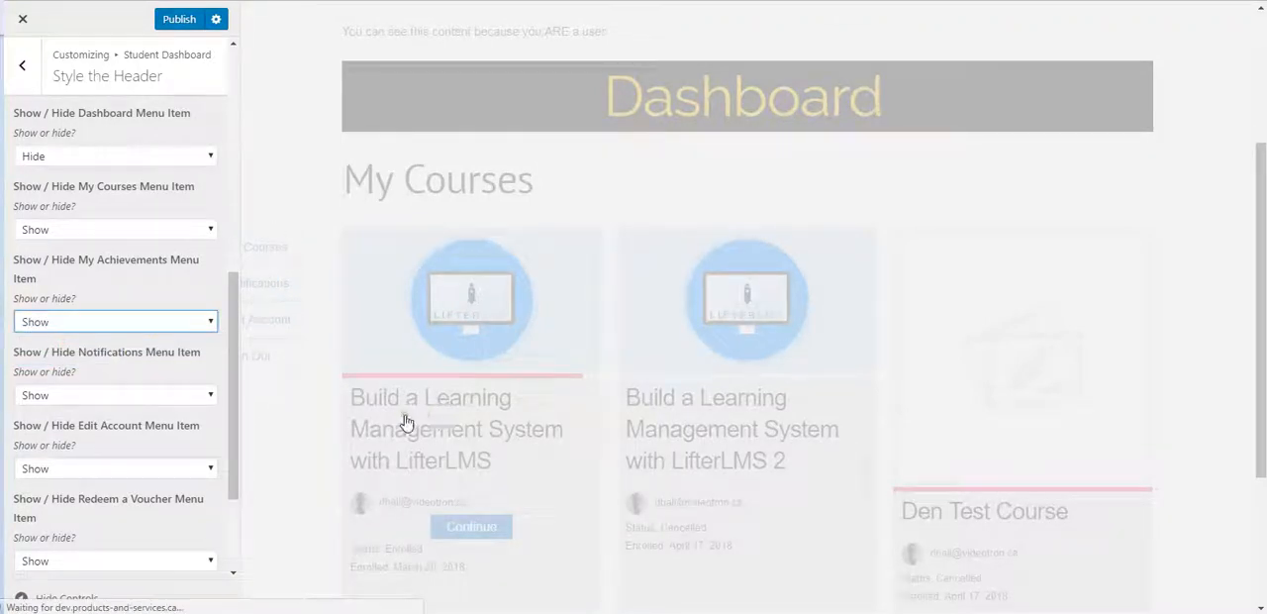
{"action": "scroll", "coordinate": [382, 441], "scroll_direction": "down", "scroll_amount": 3}
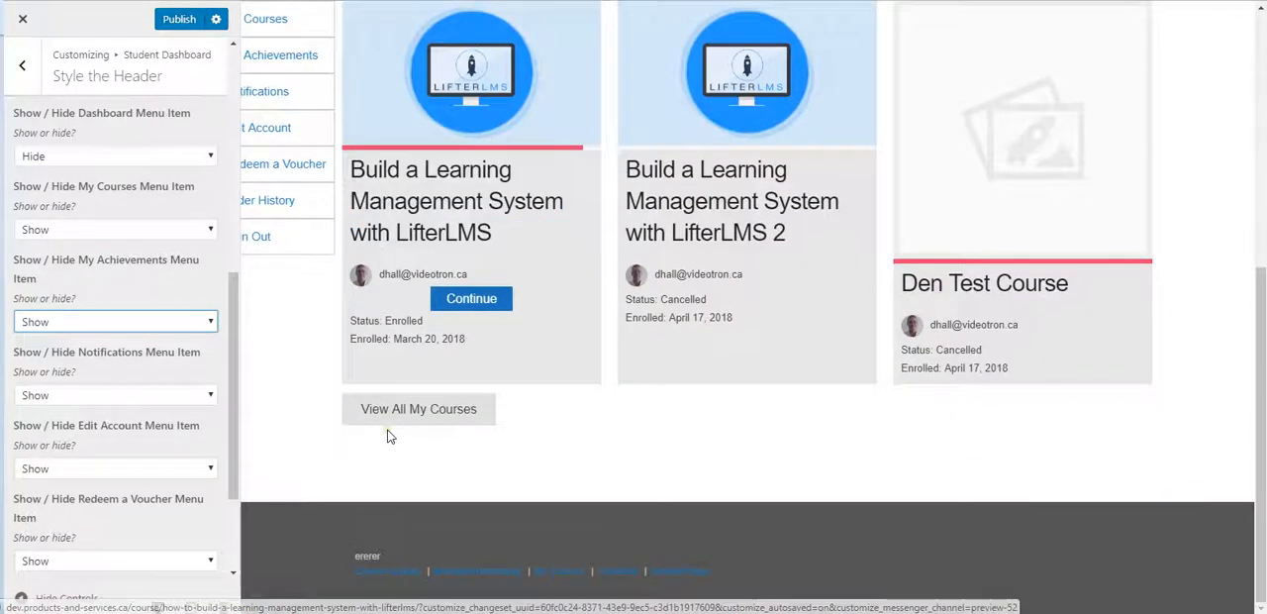
Step: Publish the menu item changes and reload the live student dashboard page to check the tabbed side menu
{"action": "left_click", "coordinate": [176, 21]}
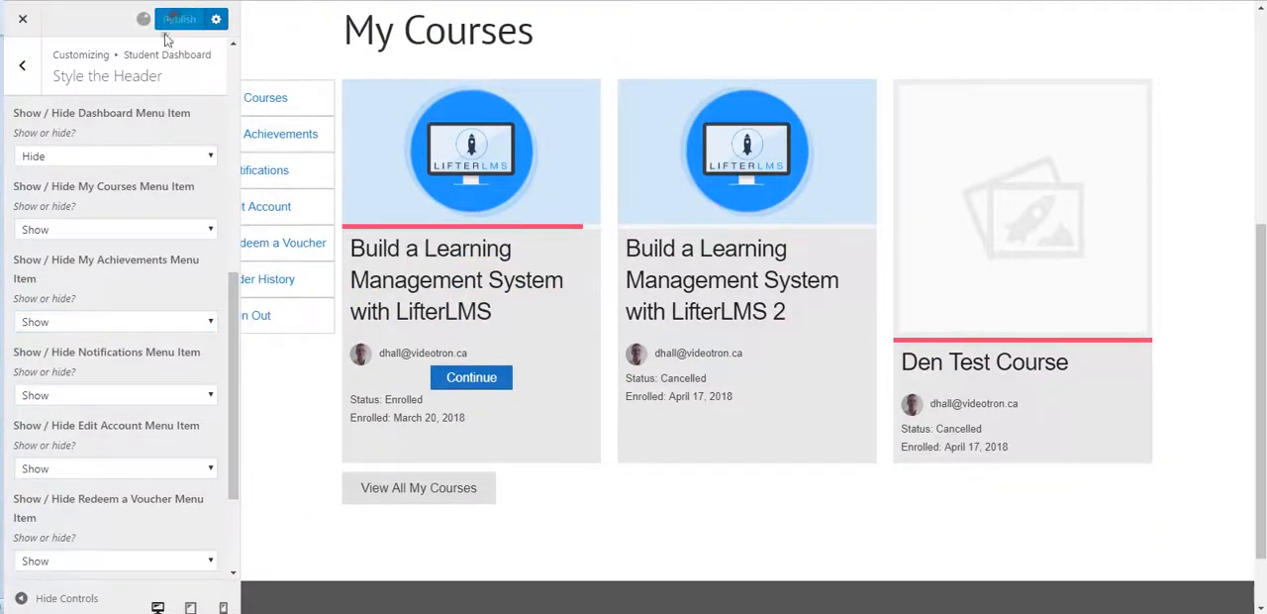
{"action": "left_click", "coordinate": [22, 18]}
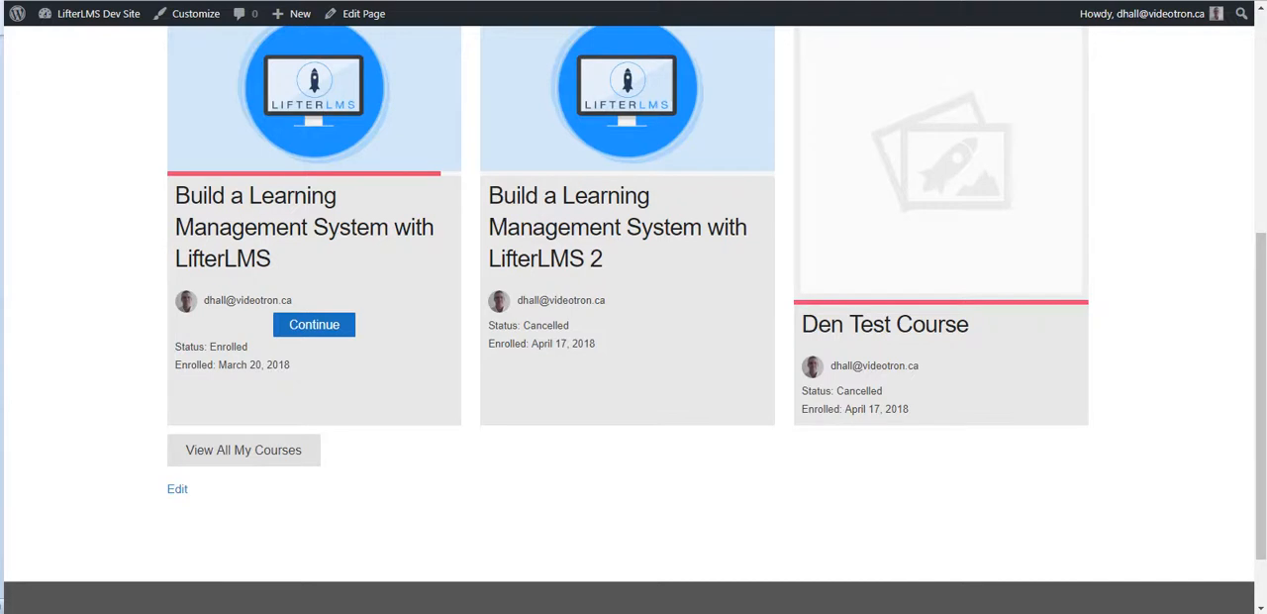
{"action": "key", "text": "F5"}
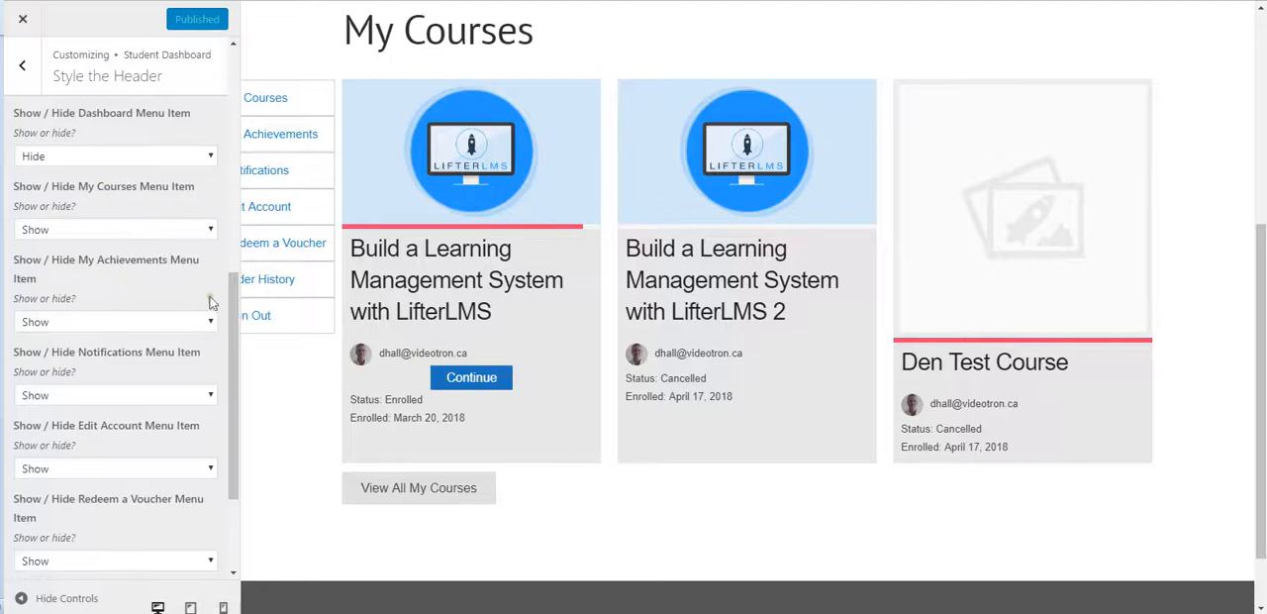
Step: Try a vertical position of 30% for the tabbed side menu, publish it and check the live dashboard
{"action": "scroll", "coordinate": [142, 263], "scroll_direction": "up", "scroll_amount": 3}
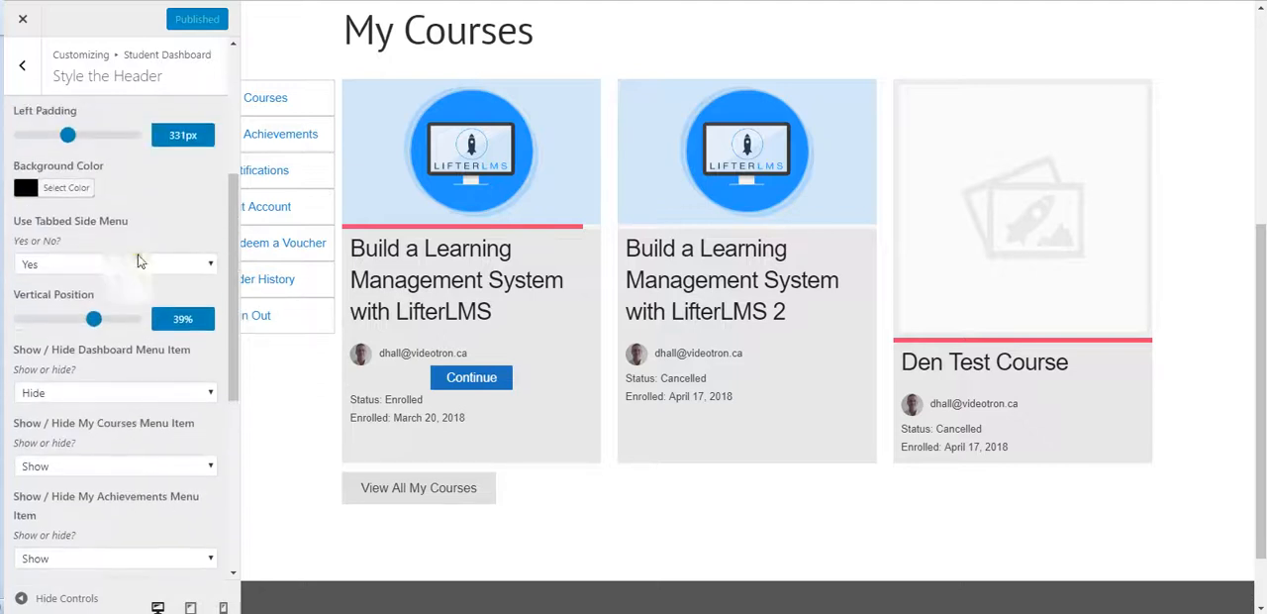
{"action": "left_click", "coordinate": [94, 321]}
{"action": "left_click_drag", "start_coordinate": [94, 323], "coordinate": [83, 330]}
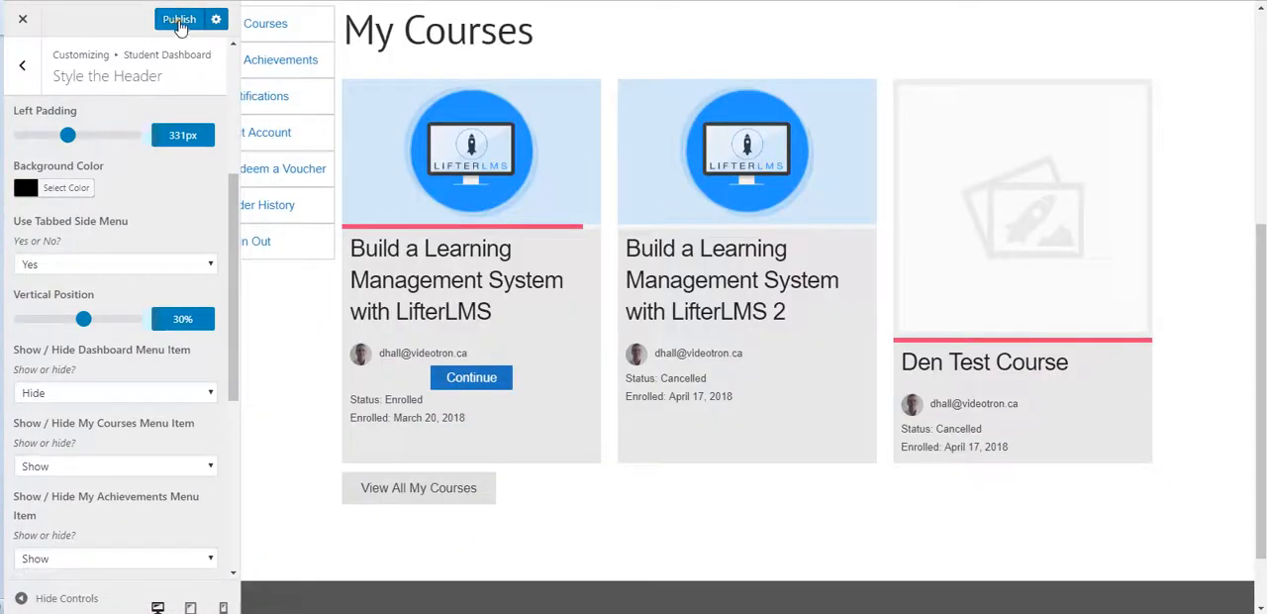
{"action": "left_click", "coordinate": [180, 23]}
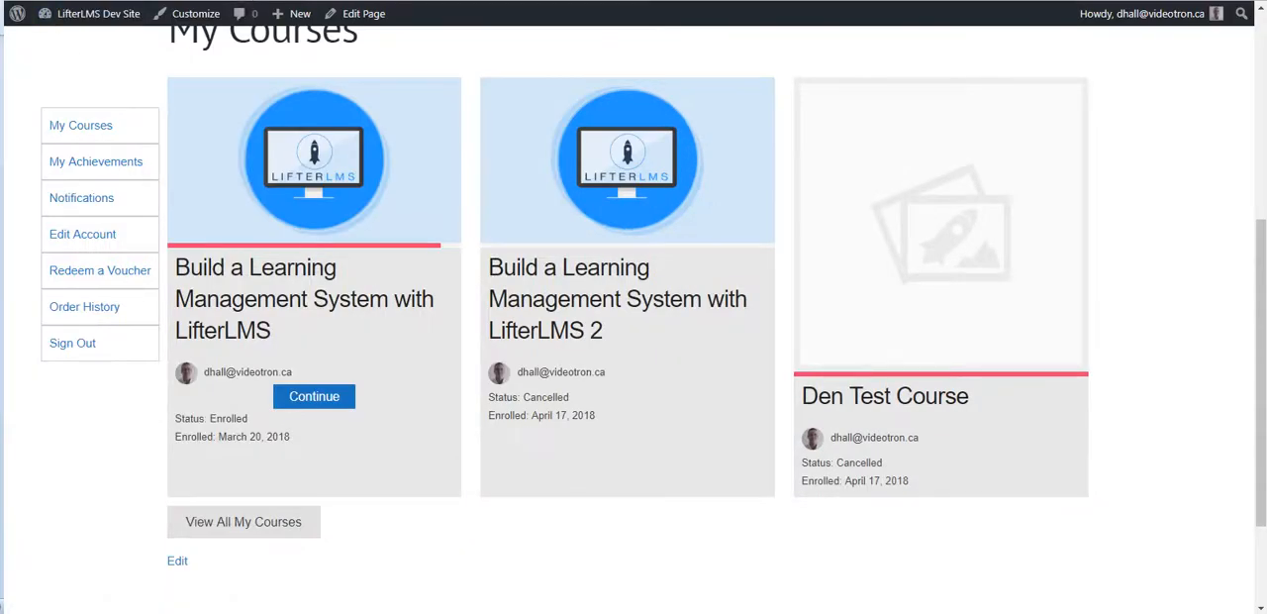
{"action": "left_click", "coordinate": [238, 218]}
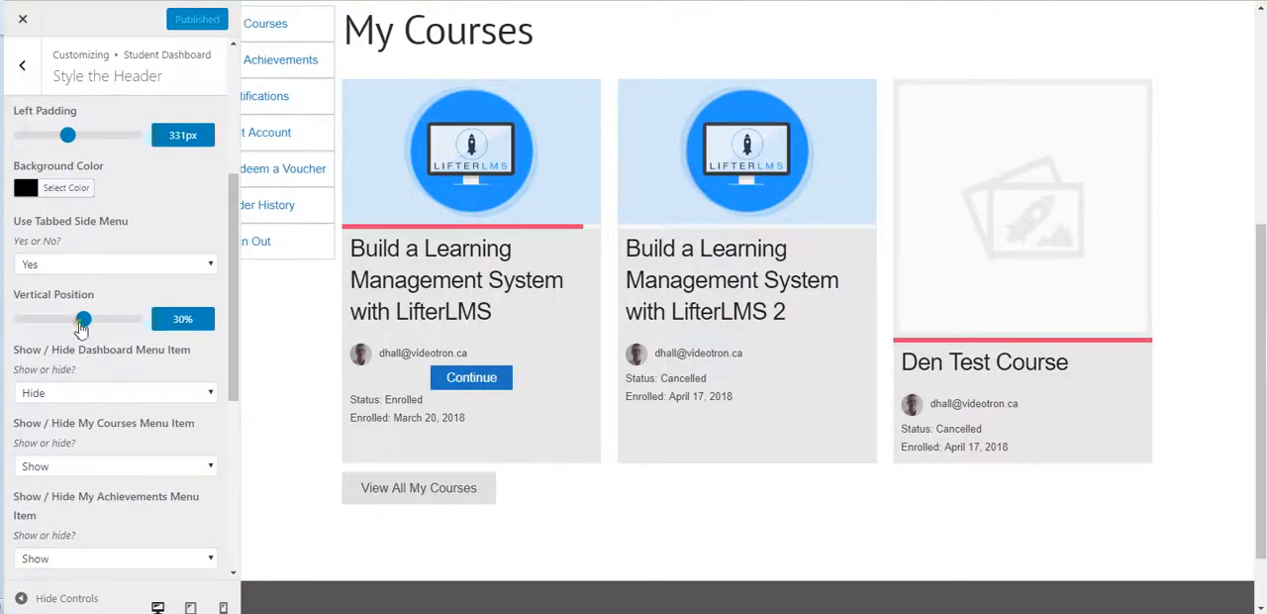
Step: Set the tabbed side menu's vertical position to 32%, publish it, and check its placement in the preview and on the reloaded live page
{"action": "left_click_drag", "start_coordinate": [83, 320], "coordinate": [86, 320]}
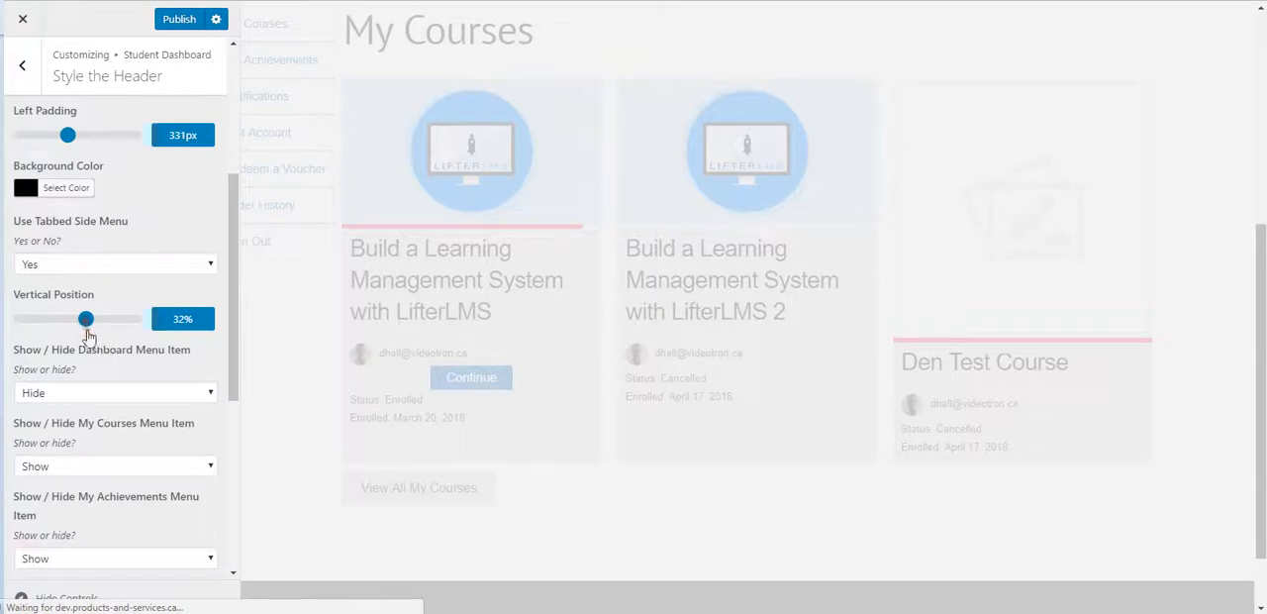
{"action": "left_click", "coordinate": [179, 20]}
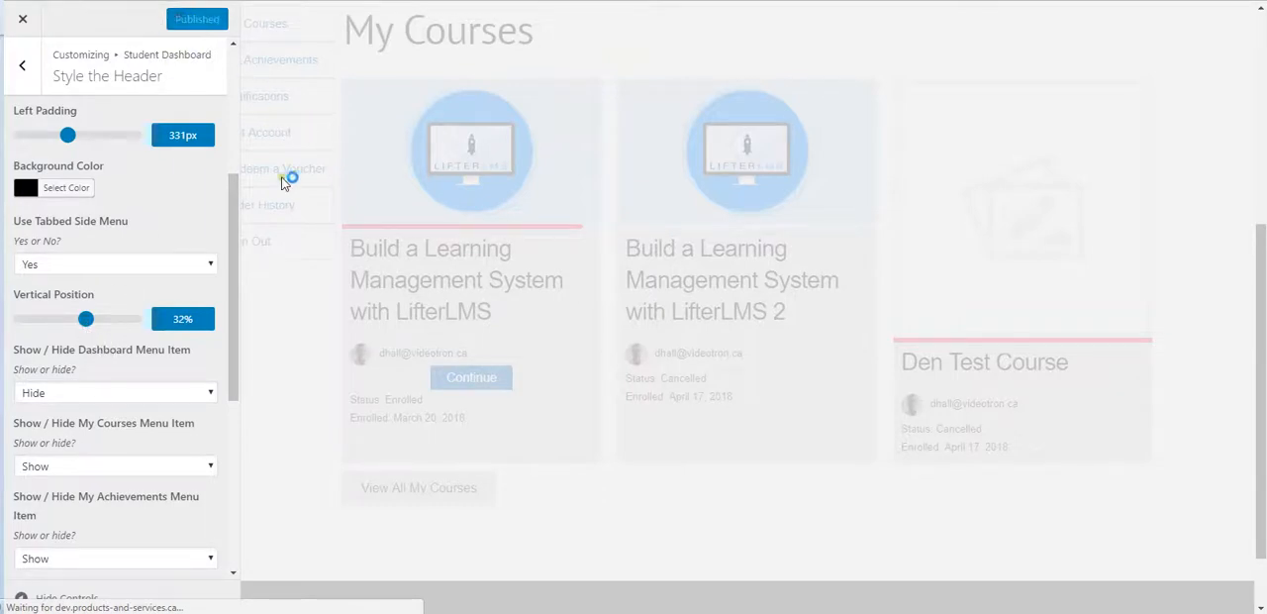
{"action": "scroll", "coordinate": [1210, 229], "scroll_direction": "up", "scroll_amount": 4}
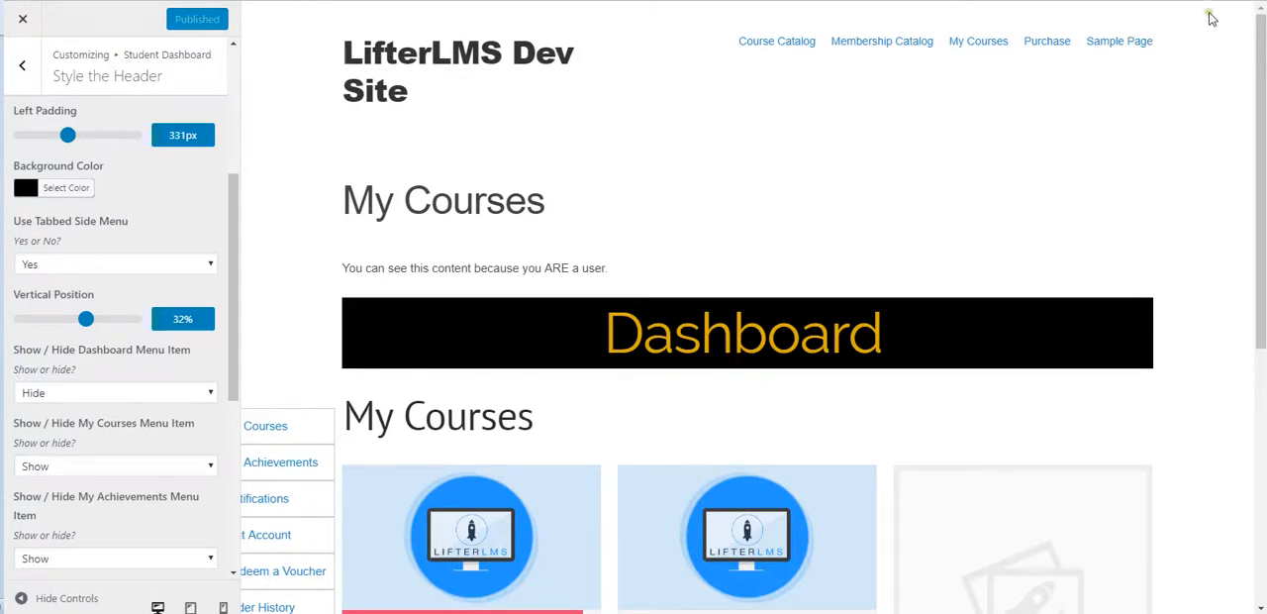
{"action": "scroll", "coordinate": [1217, 311], "scroll_direction": "down", "scroll_amount": 5}
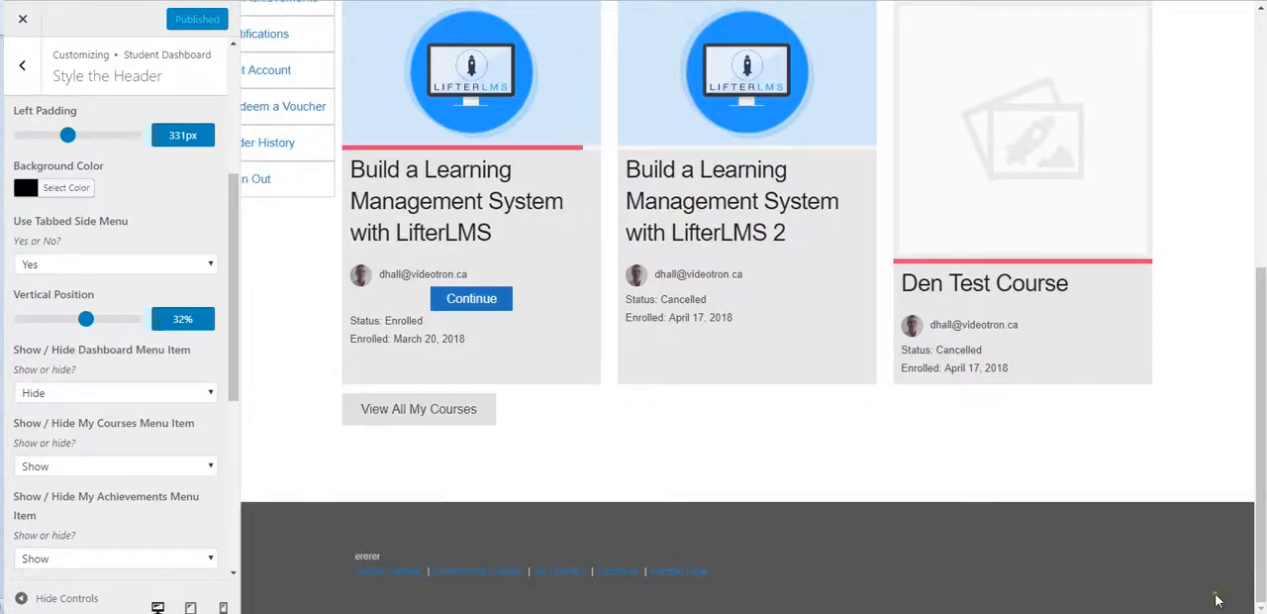
{"action": "scroll", "coordinate": [1210, 554], "scroll_direction": "up", "scroll_amount": 5}
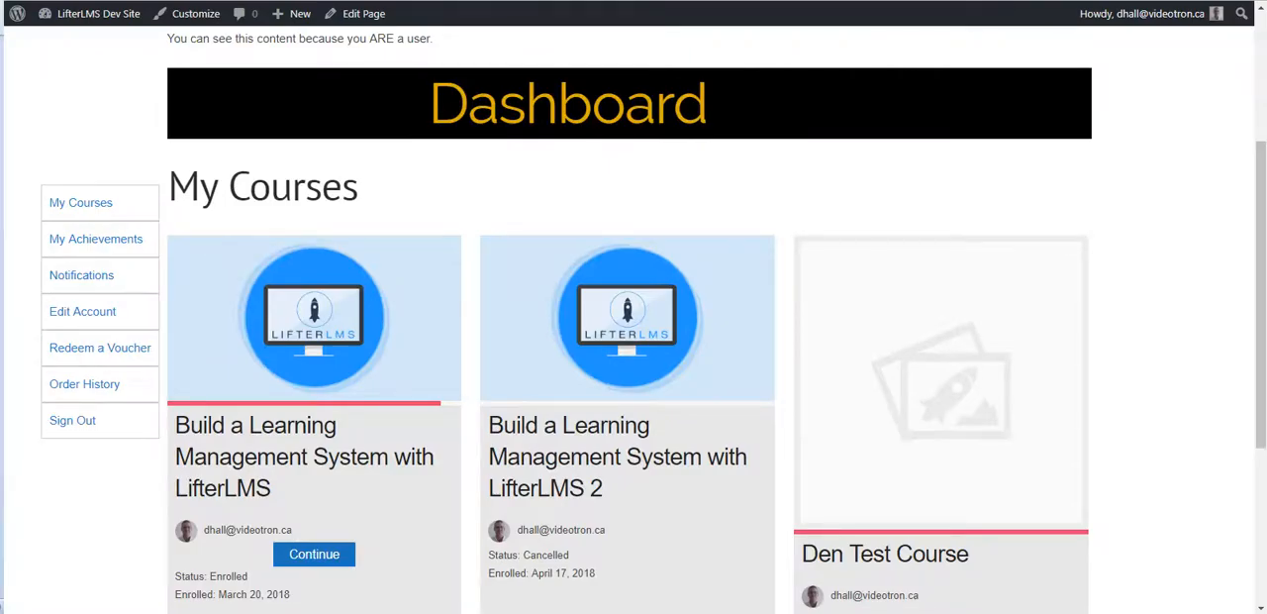
{"action": "key", "text": "F5"}
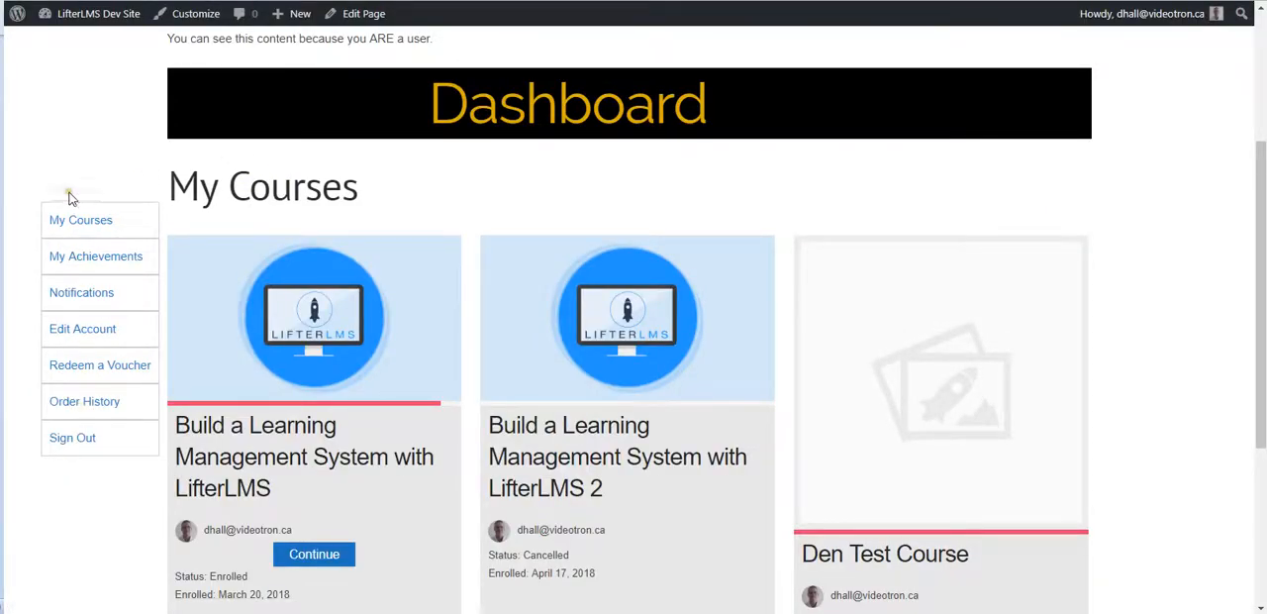
Step: View the My Achievements and Notifications pages from the side menu and check how the menu behaves along the long notifications list
{"action": "left_click", "coordinate": [91, 259]}
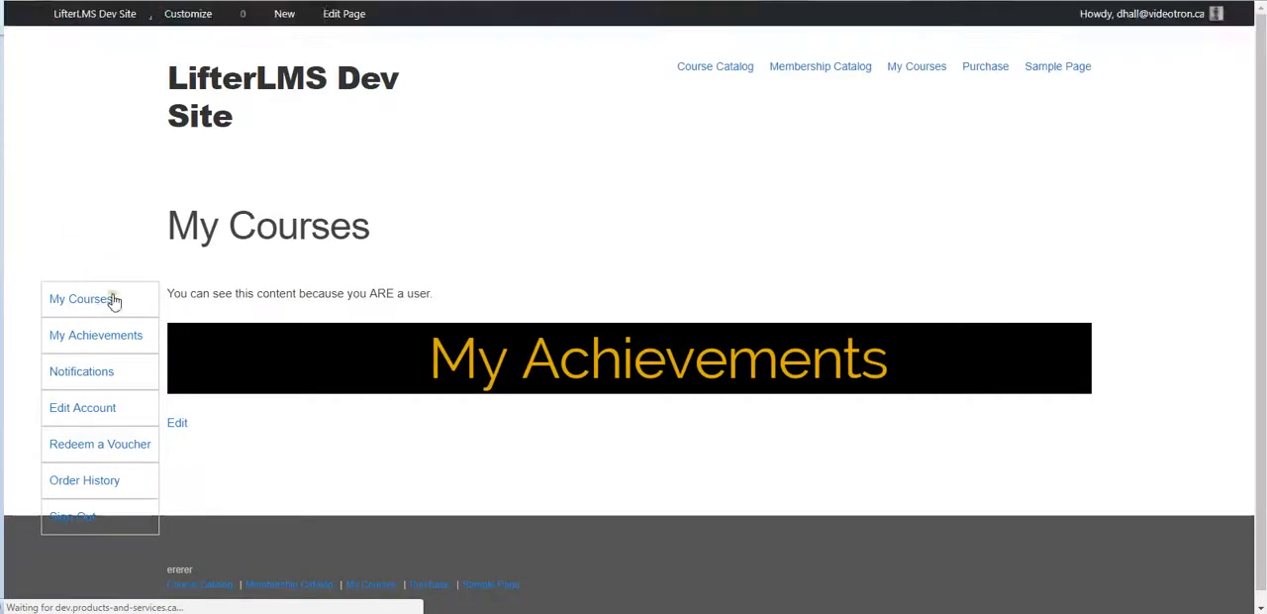
{"action": "left_click", "coordinate": [83, 373]}
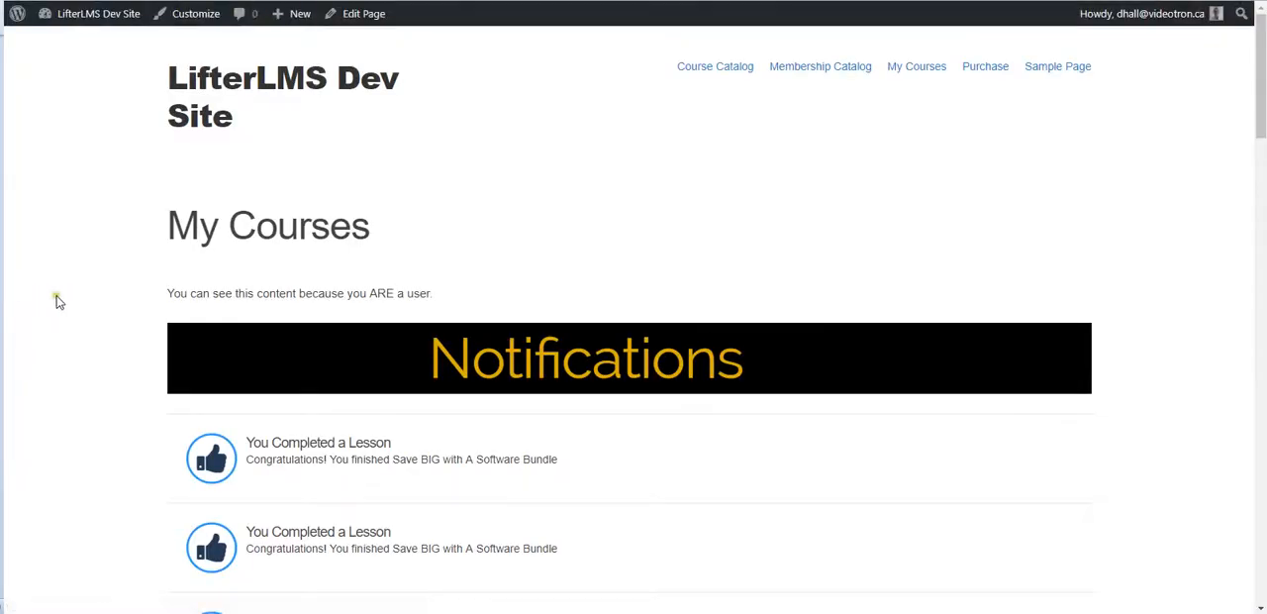
{"action": "scroll", "coordinate": [302, 275], "scroll_direction": "down", "scroll_amount": 8}
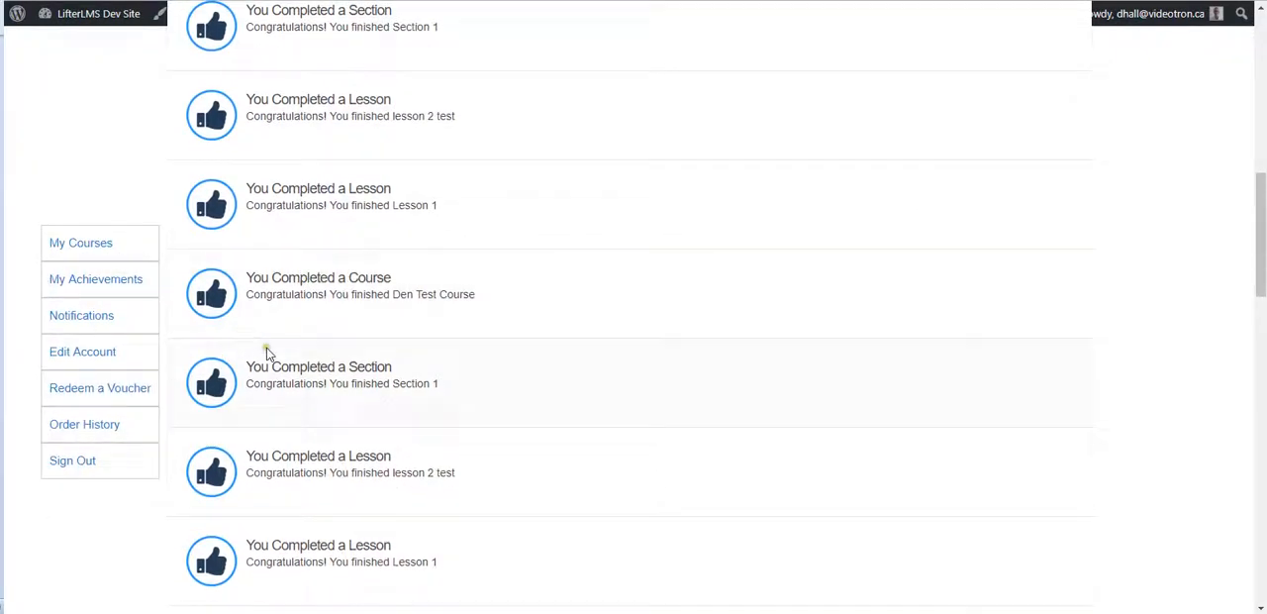
{"action": "scroll", "coordinate": [259, 349], "scroll_direction": "up", "scroll_amount": 10}
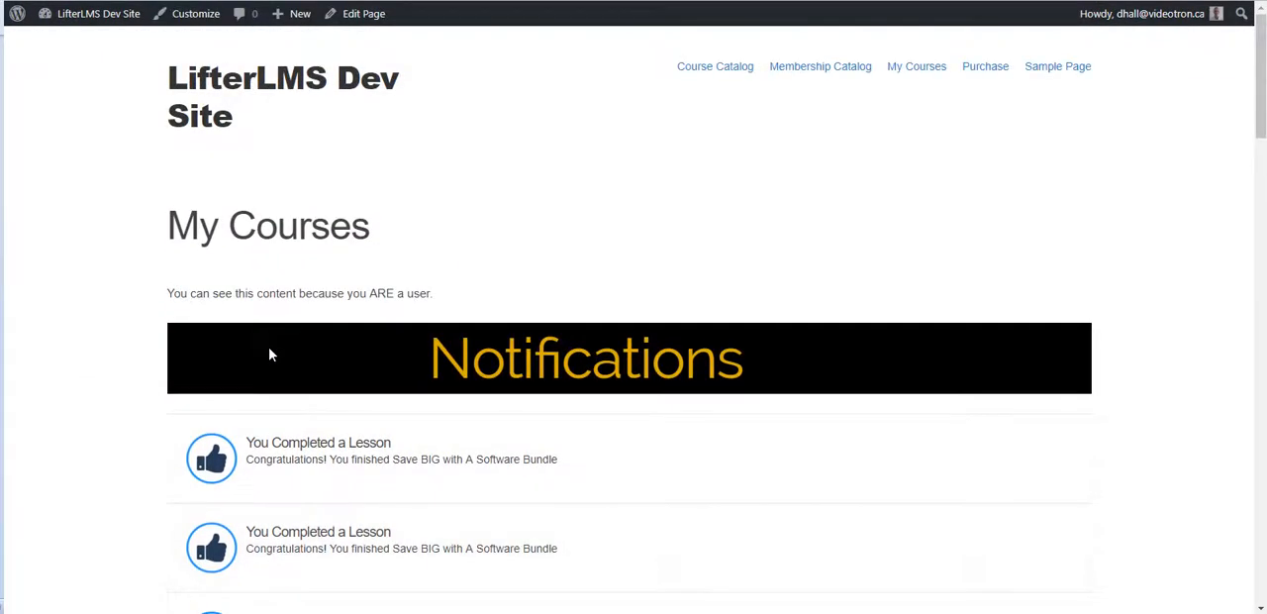
{"action": "scroll", "coordinate": [269, 354], "scroll_direction": "down", "scroll_amount": 8}
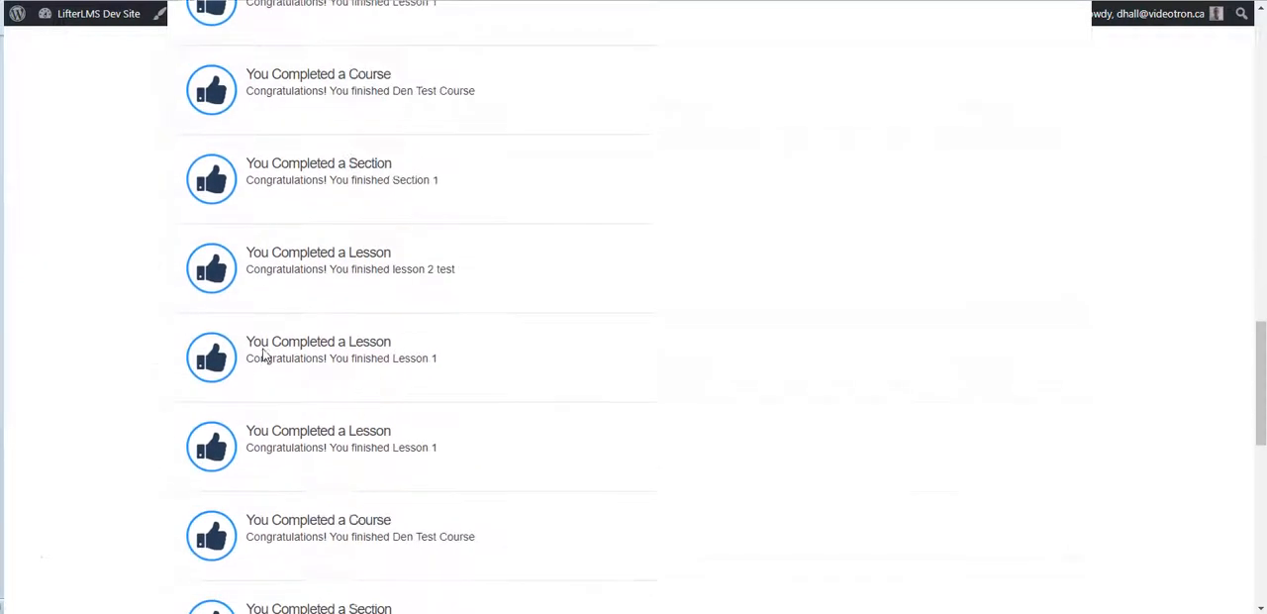
{"action": "scroll", "coordinate": [263, 355], "scroll_direction": "down", "scroll_amount": 5}
{"action": "scroll", "coordinate": [263, 354], "scroll_direction": "up", "scroll_amount": 3}
{"action": "scroll", "coordinate": [263, 355], "scroll_direction": "up", "scroll_amount": 5}
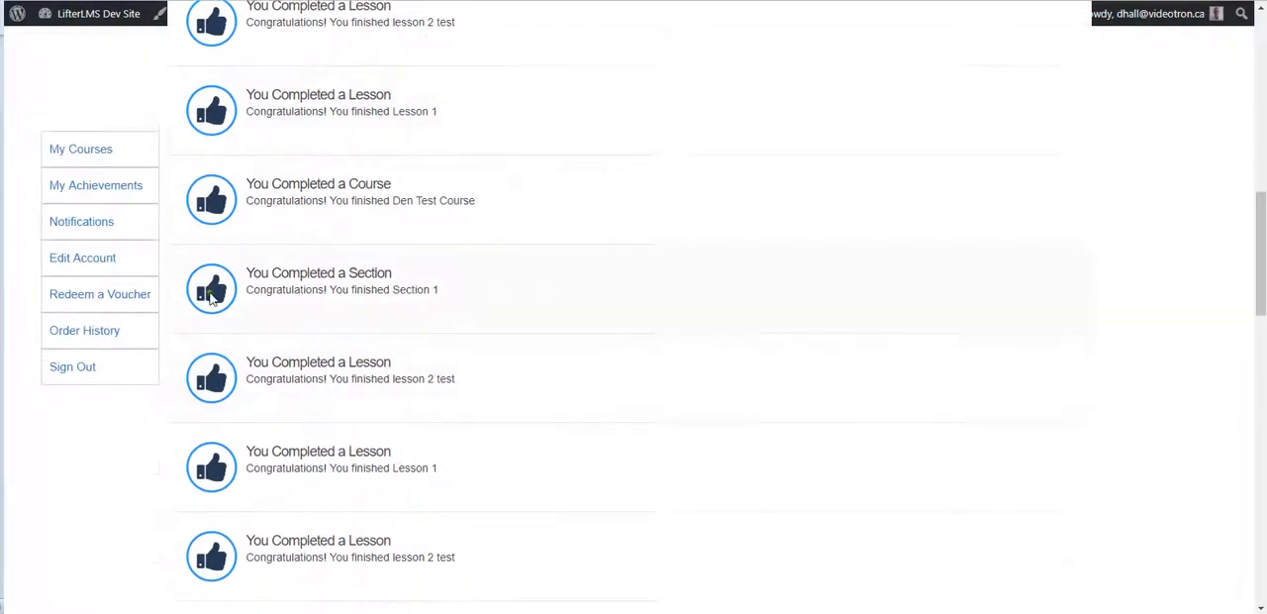
Step: View the Edit Account page from the side menu, check the menu's placement beside the form, and return to the Customizer
{"action": "left_click", "coordinate": [85, 259]}
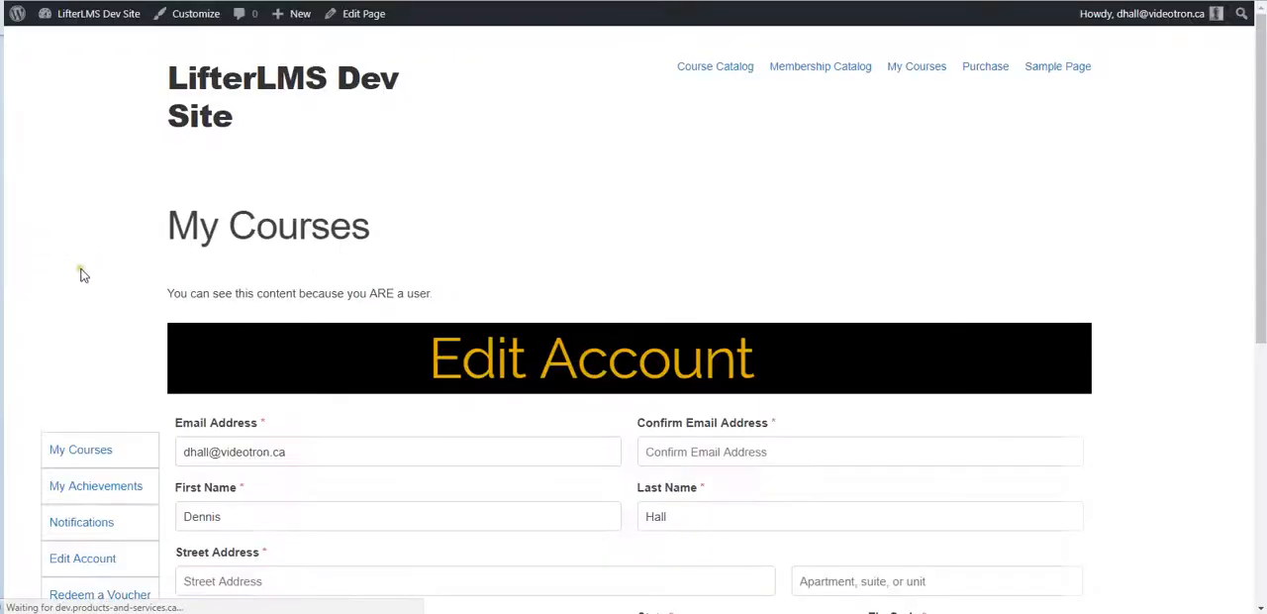
{"action": "scroll", "coordinate": [152, 274], "scroll_direction": "down", "scroll_amount": 3}
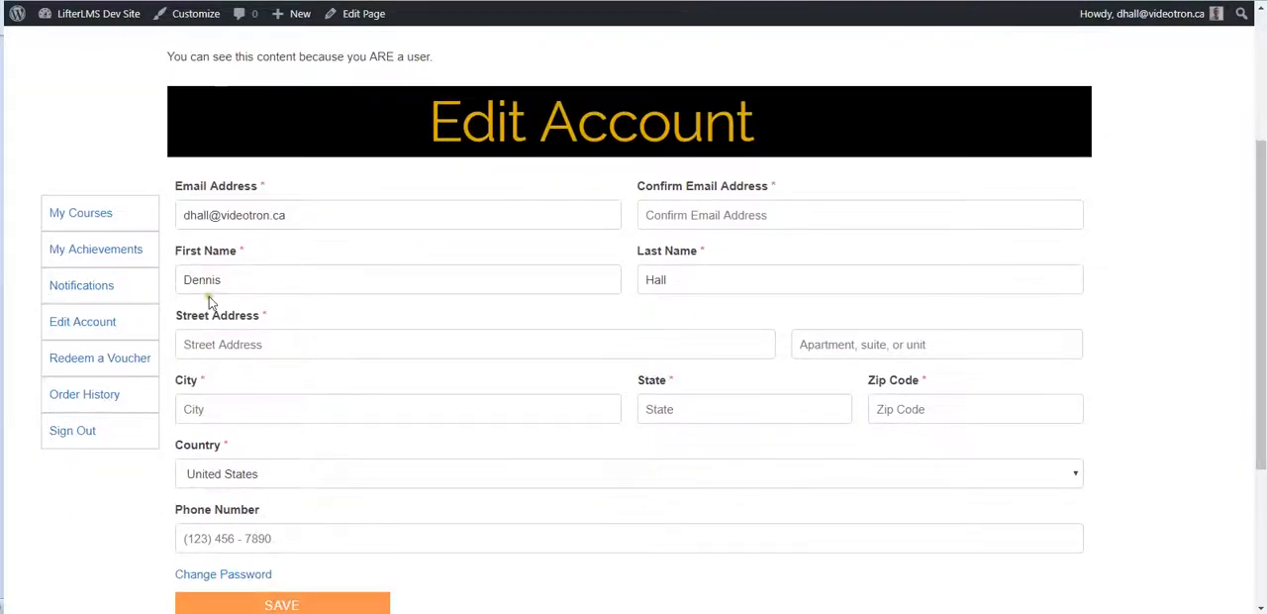
{"action": "scroll", "coordinate": [210, 302], "scroll_direction": "down", "scroll_amount": 1}
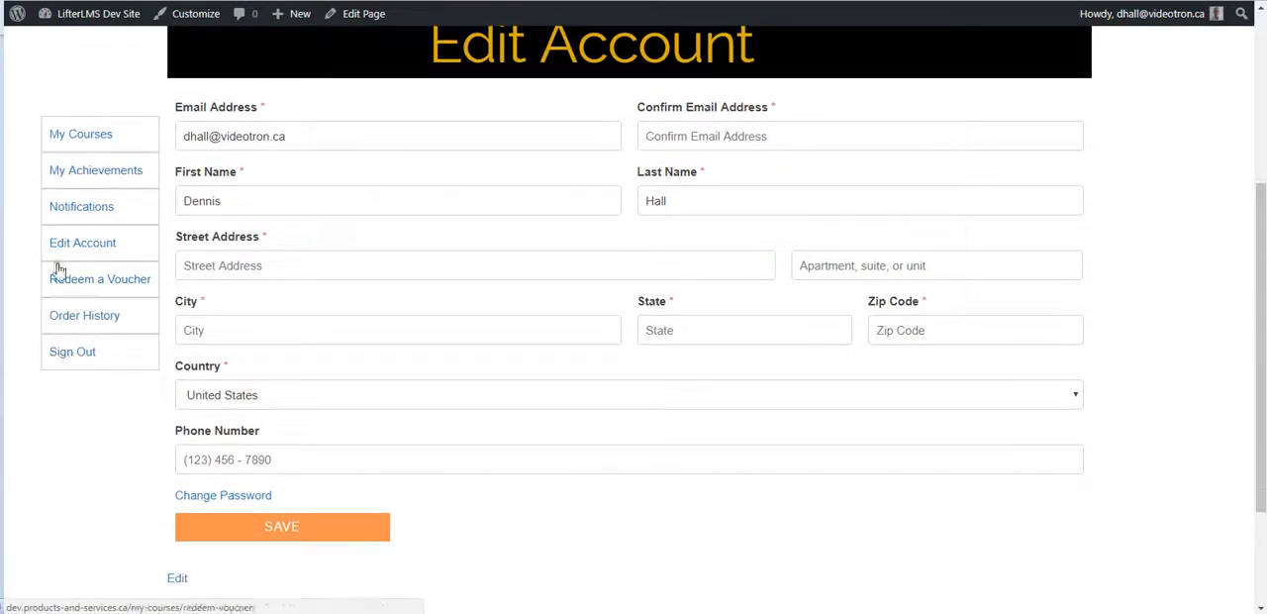
{"action": "left_click", "coordinate": [62, 131]}
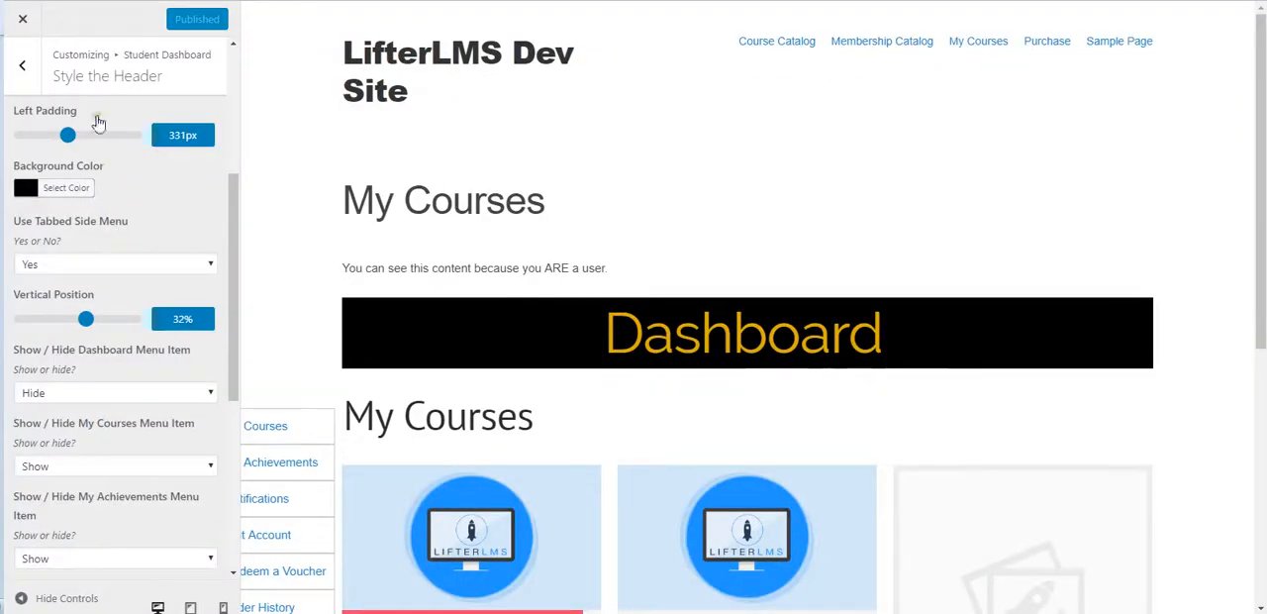
Step: Leave the header styling options, open Style My Courses for the Student Dashboard, and bring the course grid into view
{"action": "scroll", "coordinate": [134, 202], "scroll_direction": "down", "scroll_amount": 2}
{"action": "scroll", "coordinate": [130, 198], "scroll_direction": "down", "scroll_amount": 4}
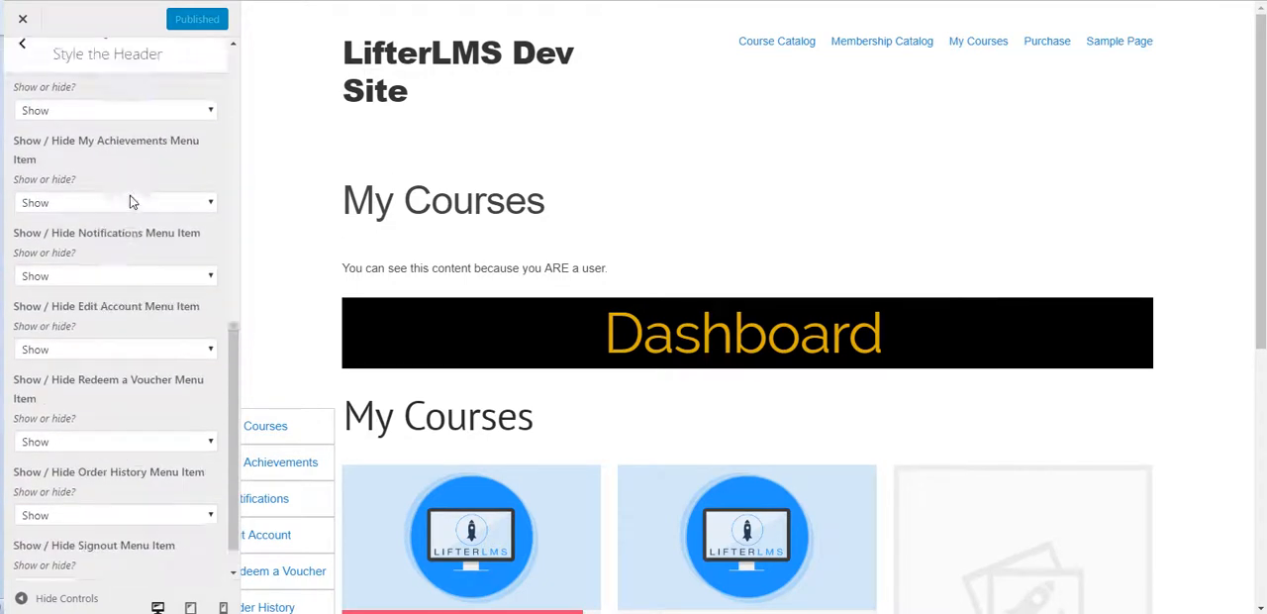
{"action": "scroll", "coordinate": [129, 199], "scroll_direction": "up", "scroll_amount": 10}
{"action": "left_click", "coordinate": [27, 65]}
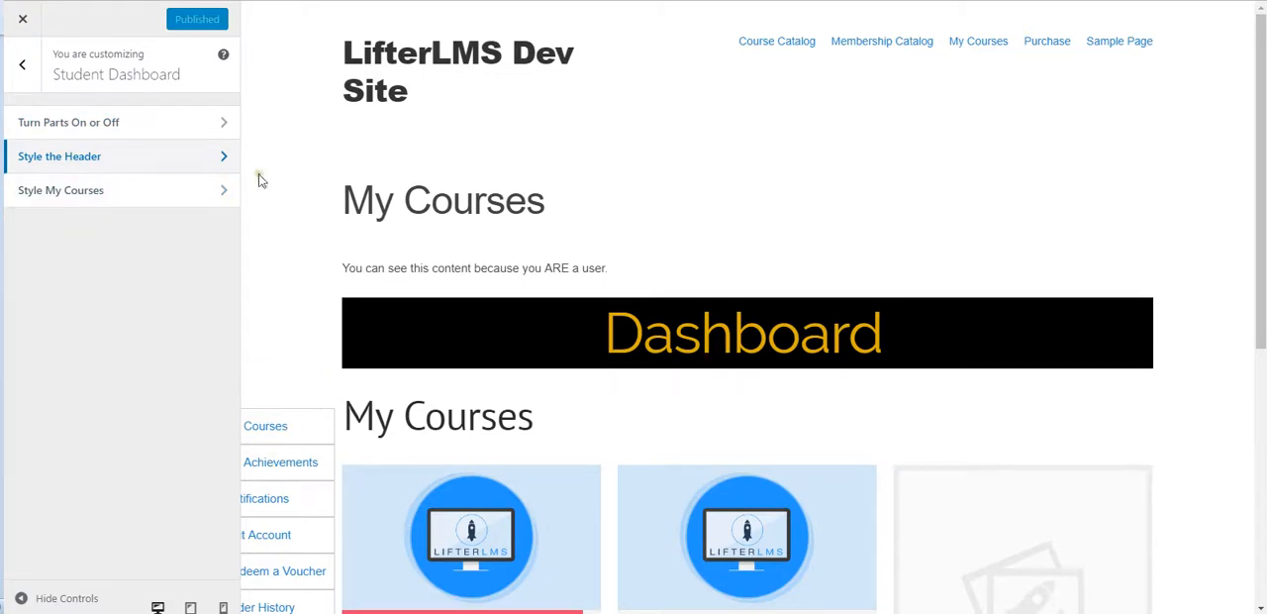
{"action": "left_click", "coordinate": [150, 193]}
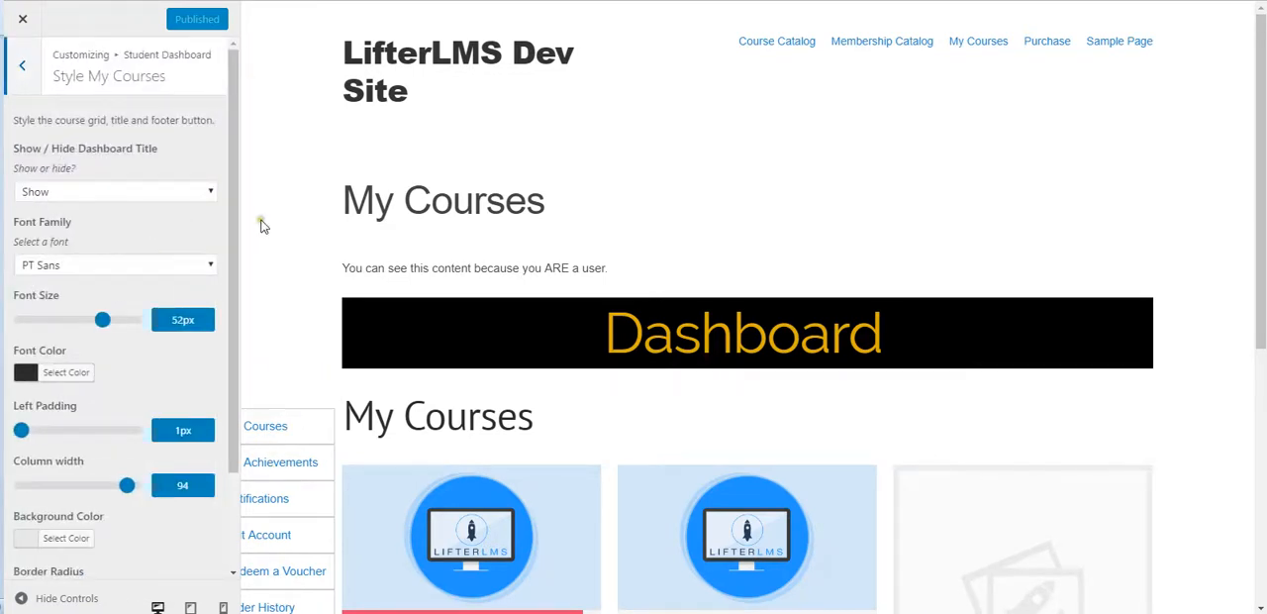
{"action": "scroll", "coordinate": [272, 220], "scroll_direction": "down", "scroll_amount": 3}
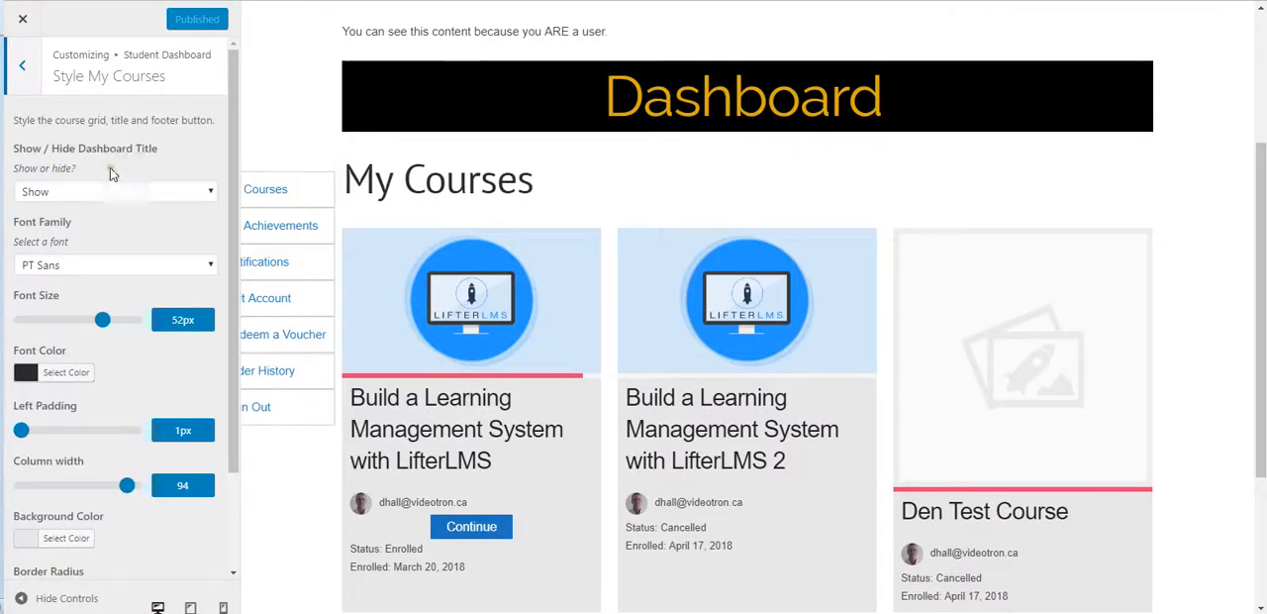
Step: Switch the My Courses section title between Hide and Show twice to compare the preview, leaving it set to Show
{"action": "left_click", "coordinate": [134, 192]}
{"action": "left_click", "coordinate": [99, 224]}
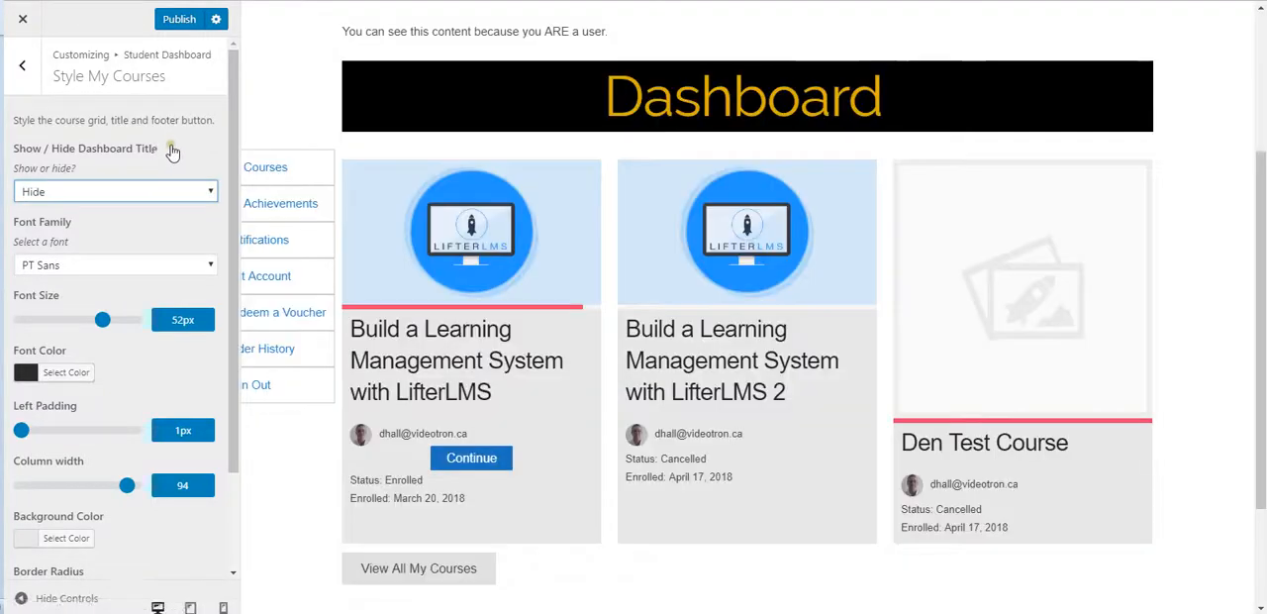
{"action": "scroll", "coordinate": [283, 159], "scroll_direction": "up", "scroll_amount": 1}
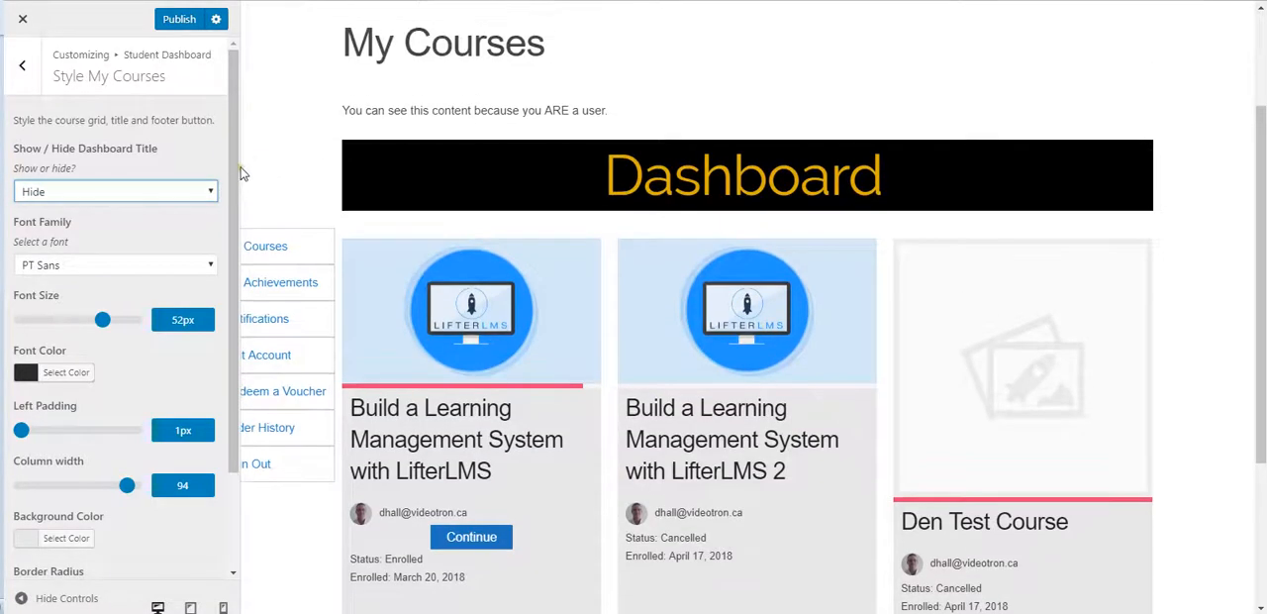
{"action": "left_click", "coordinate": [142, 198]}
{"action": "left_click", "coordinate": [99, 210]}
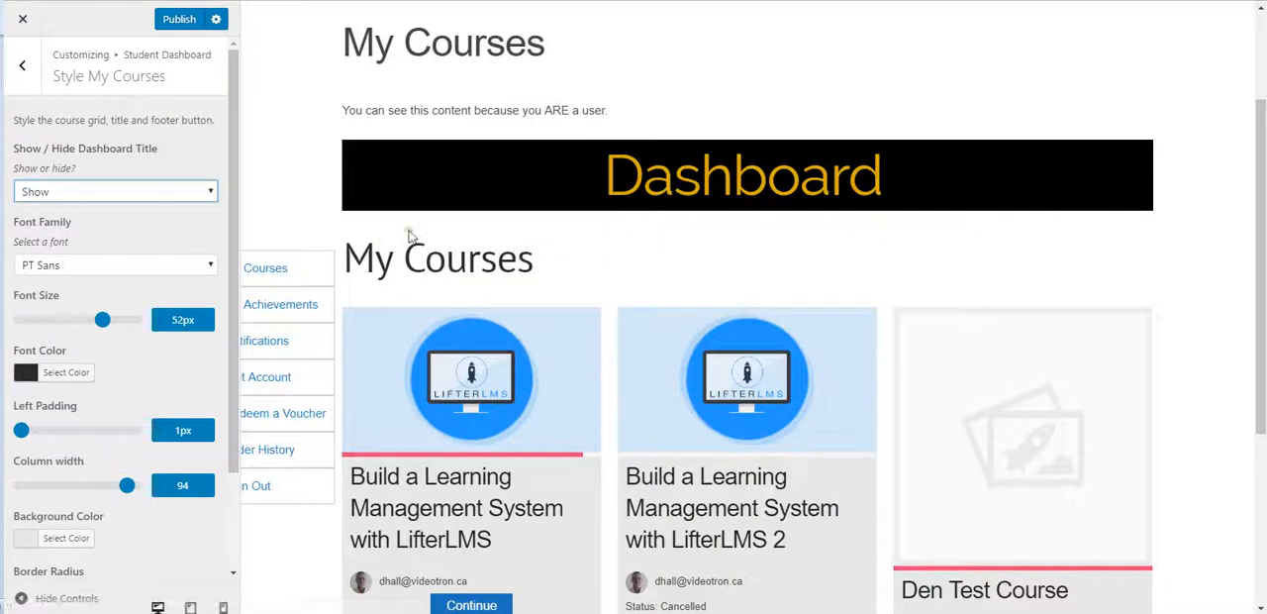
{"action": "left_click", "coordinate": [116, 196]}
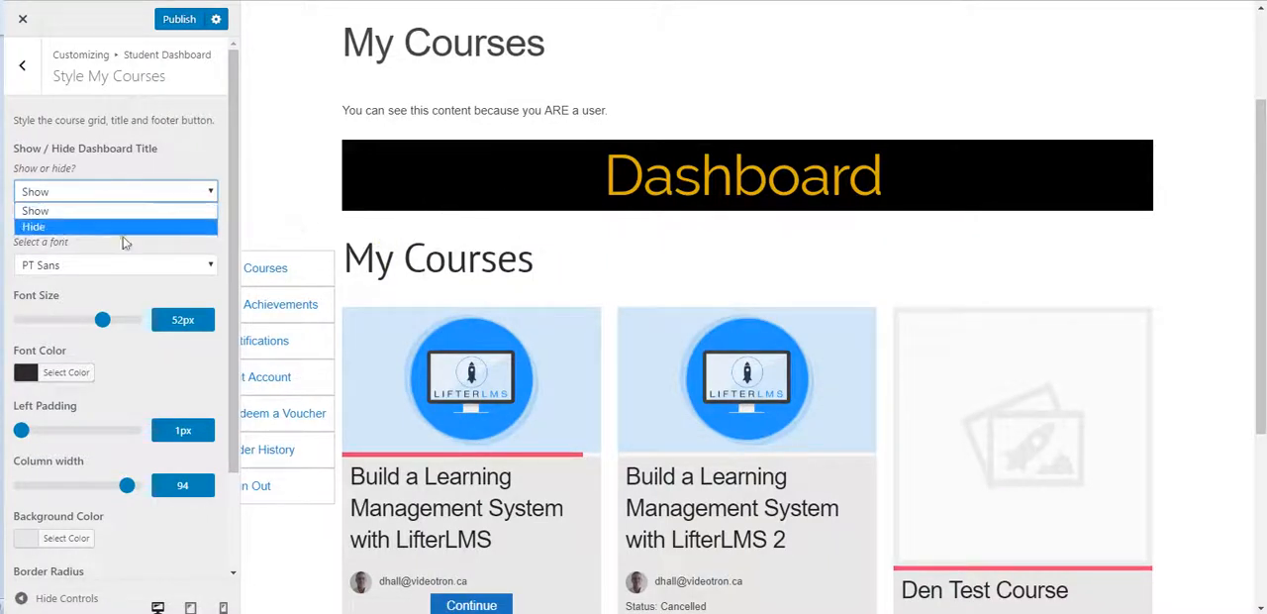
{"action": "left_click", "coordinate": [72, 226]}
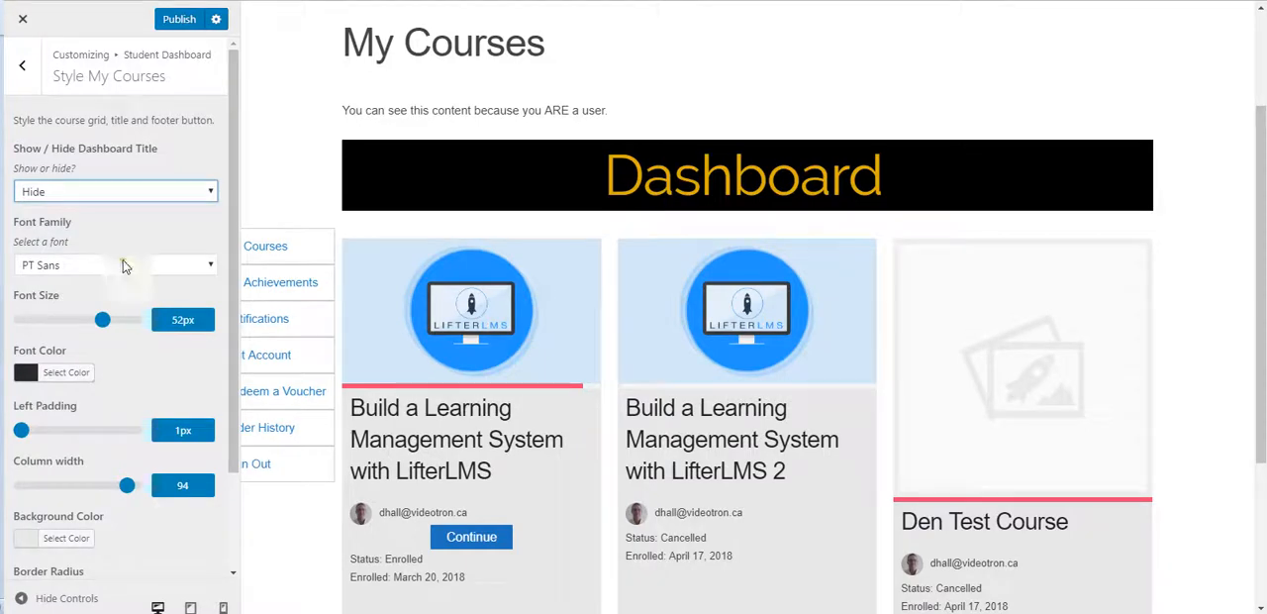
{"action": "left_click", "coordinate": [99, 196]}
{"action": "left_click", "coordinate": [56, 208]}
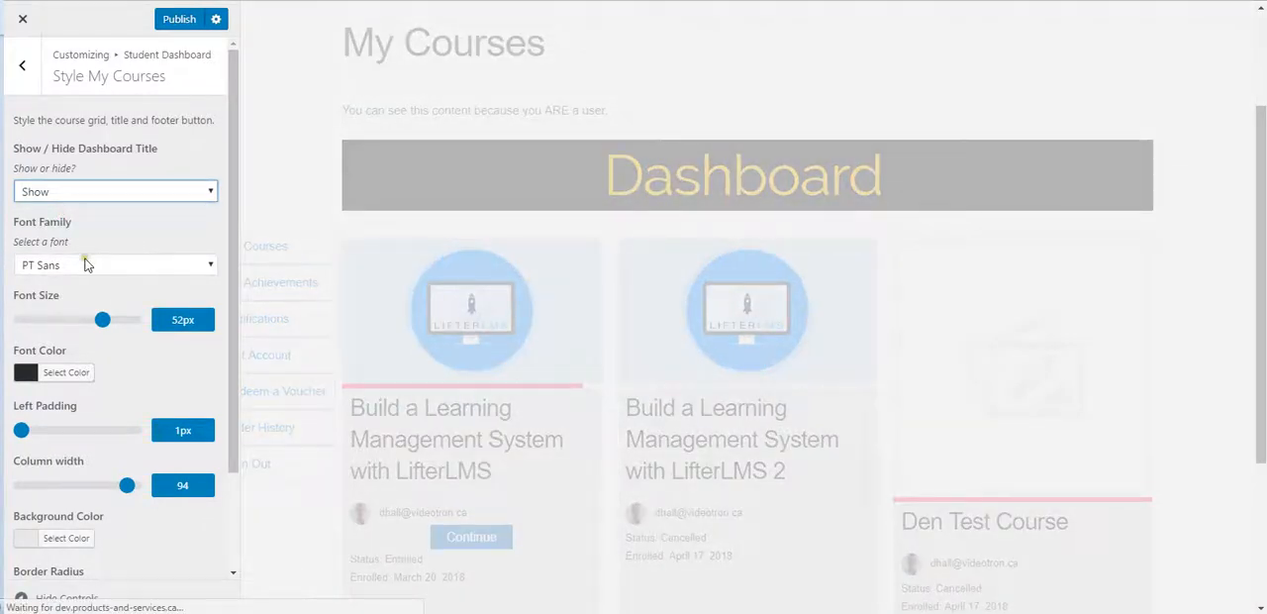
Step: Set the My Courses title's font family to Roboto
{"action": "scroll", "coordinate": [54, 216], "scroll_direction": "down", "scroll_amount": 1}
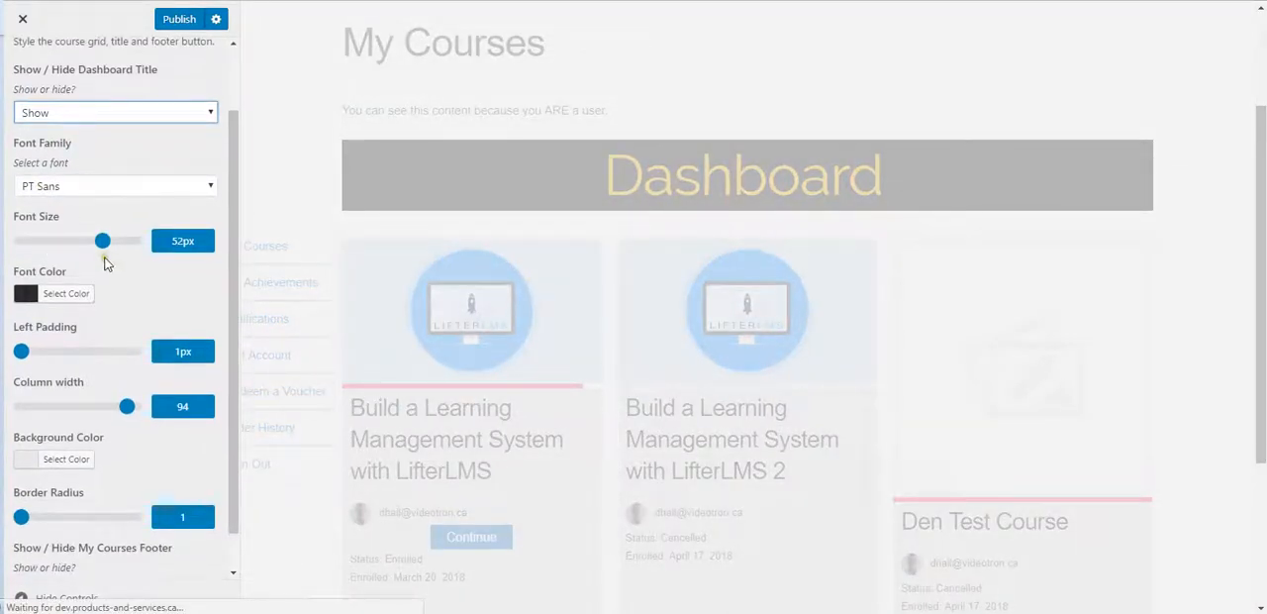
{"action": "scroll", "coordinate": [119, 257], "scroll_direction": "down", "scroll_amount": 1}
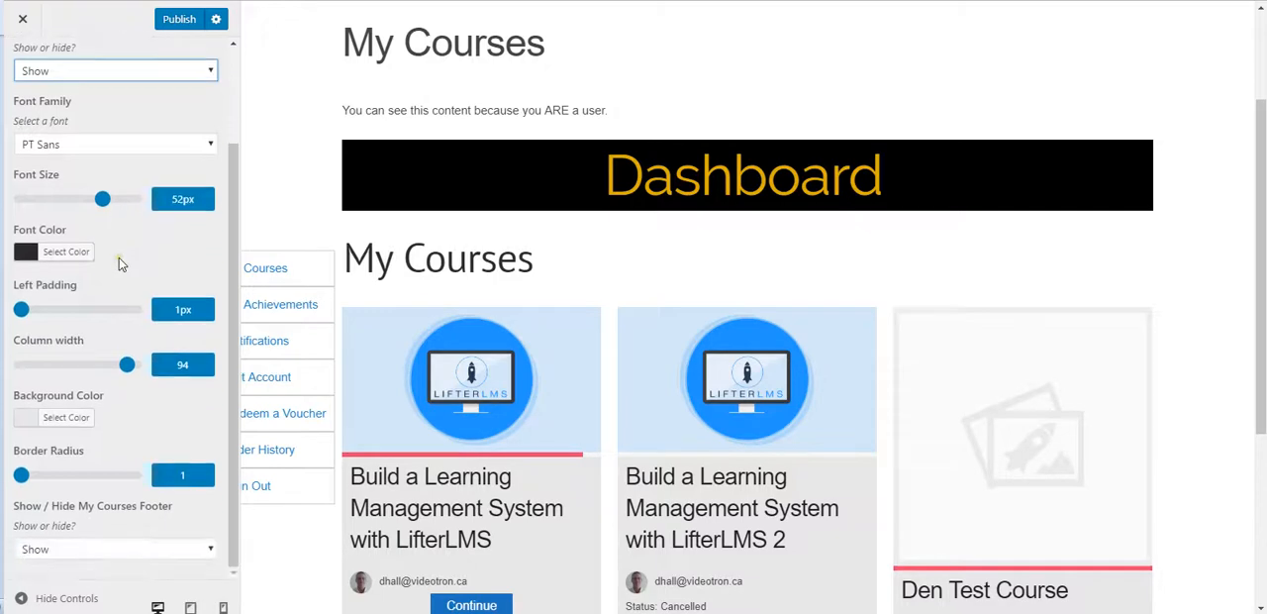
{"action": "scroll", "coordinate": [106, 282], "scroll_direction": "up", "scroll_amount": 1}
{"action": "scroll", "coordinate": [106, 282], "scroll_direction": "up", "scroll_amount": 1}
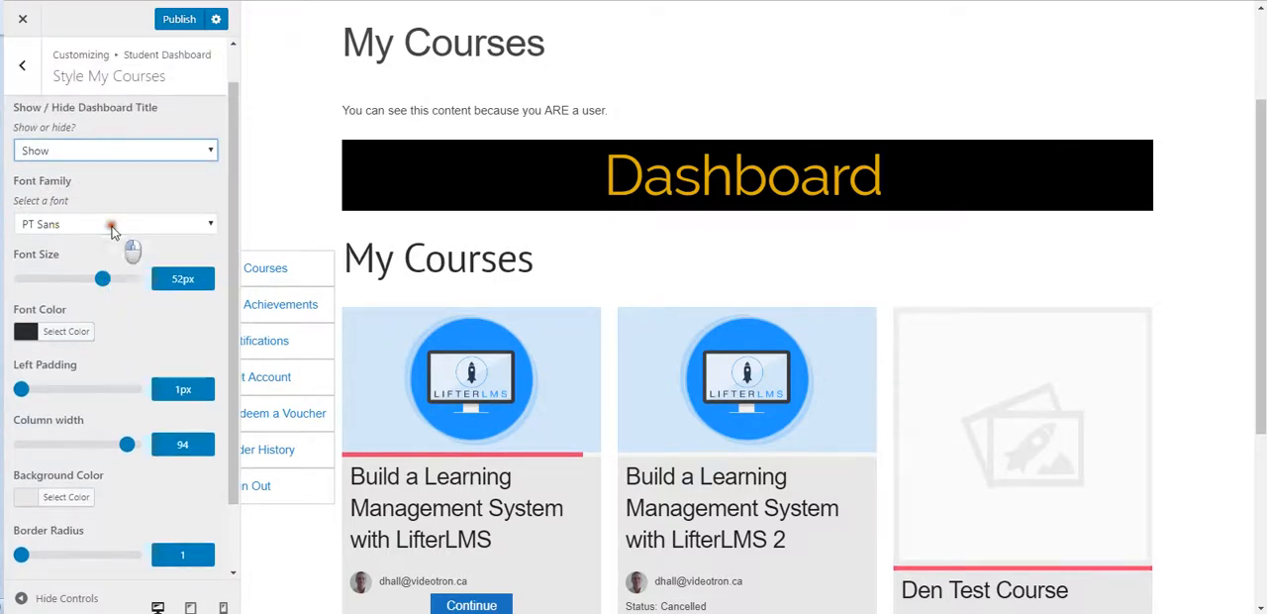
{"action": "left_click", "coordinate": [111, 226]}
{"action": "scroll", "coordinate": [99, 377], "scroll_direction": "down", "scroll_amount": 6}
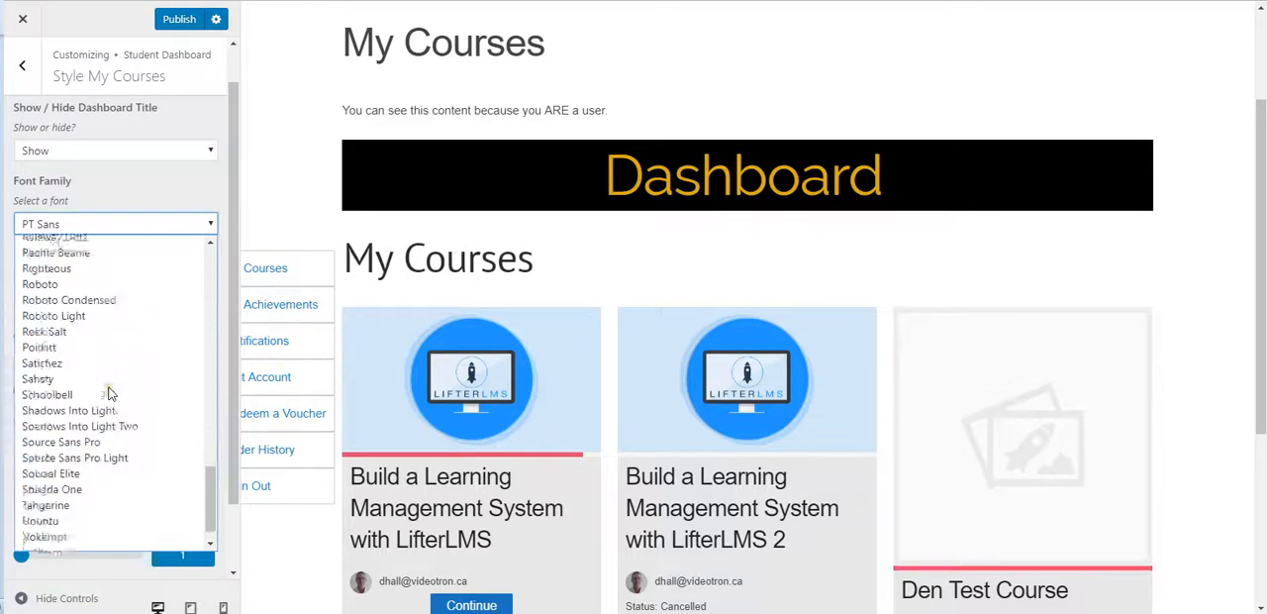
{"action": "scroll", "coordinate": [64, 396], "scroll_direction": "up", "scroll_amount": 4}
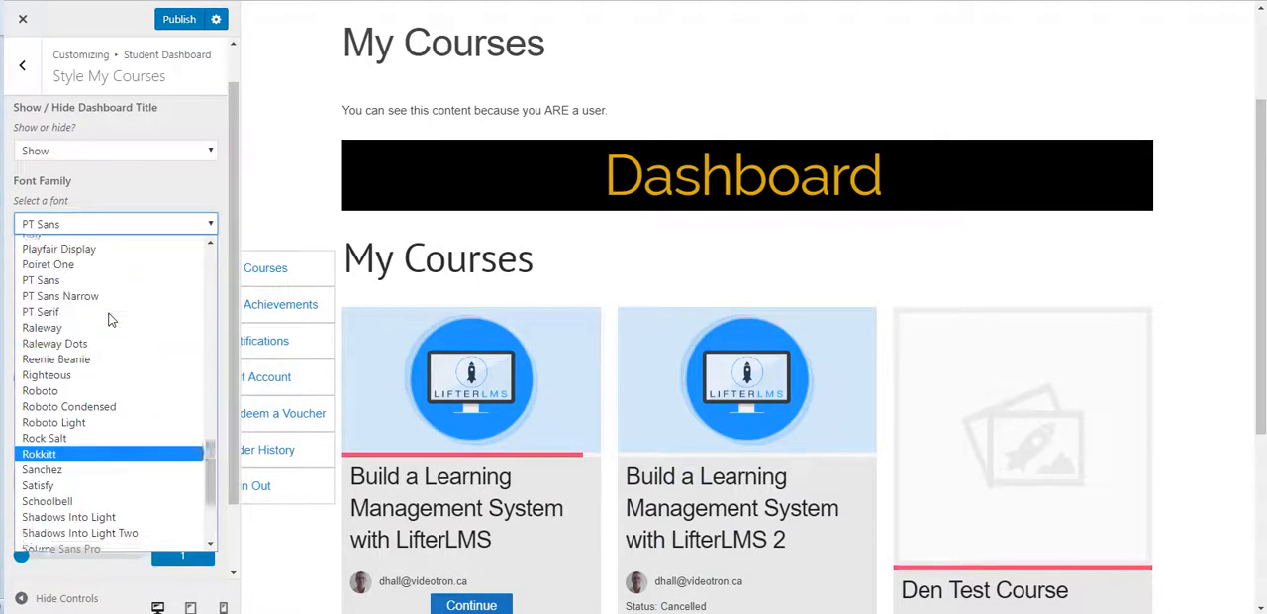
{"action": "left_click", "coordinate": [61, 401]}
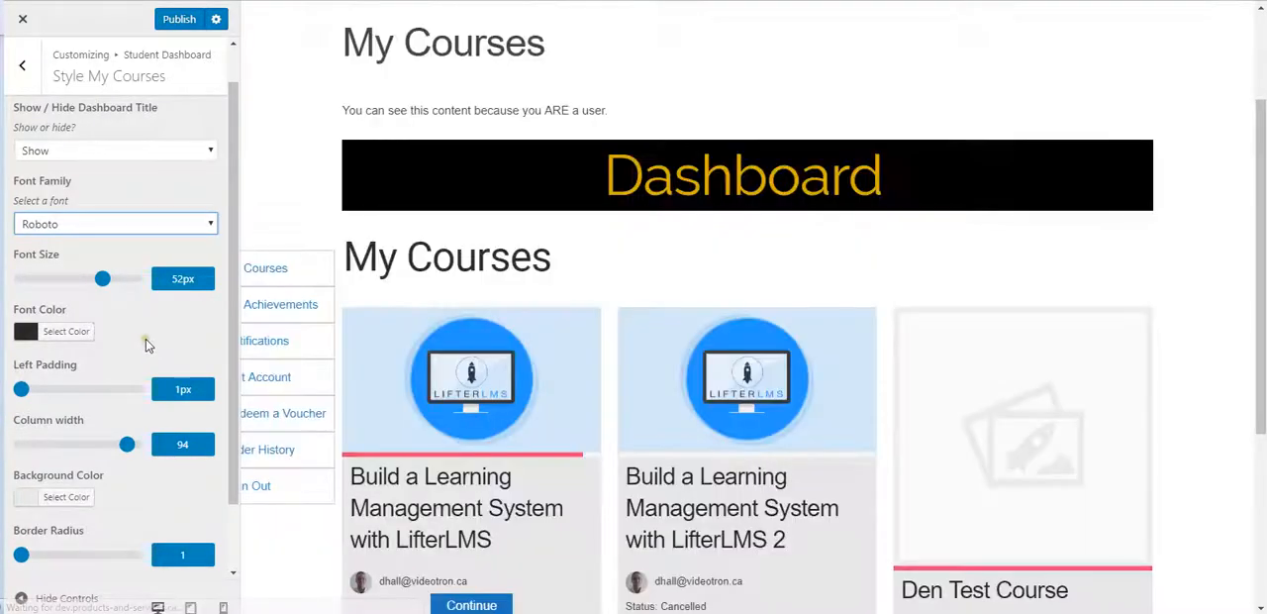
Step: Set the My Courses title's font family to Black Ops One
{"action": "left_click", "coordinate": [89, 233]}
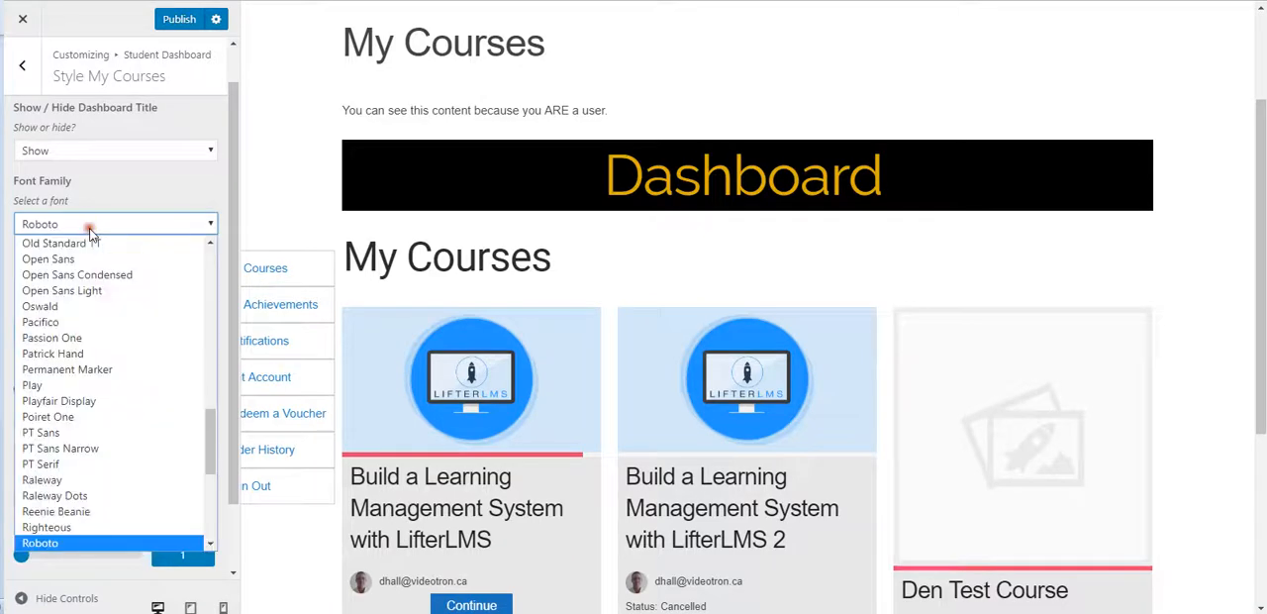
{"action": "scroll", "coordinate": [100, 411], "scroll_direction": "up", "scroll_amount": 1}
{"action": "scroll", "coordinate": [99, 411], "scroll_direction": "up", "scroll_amount": 8}
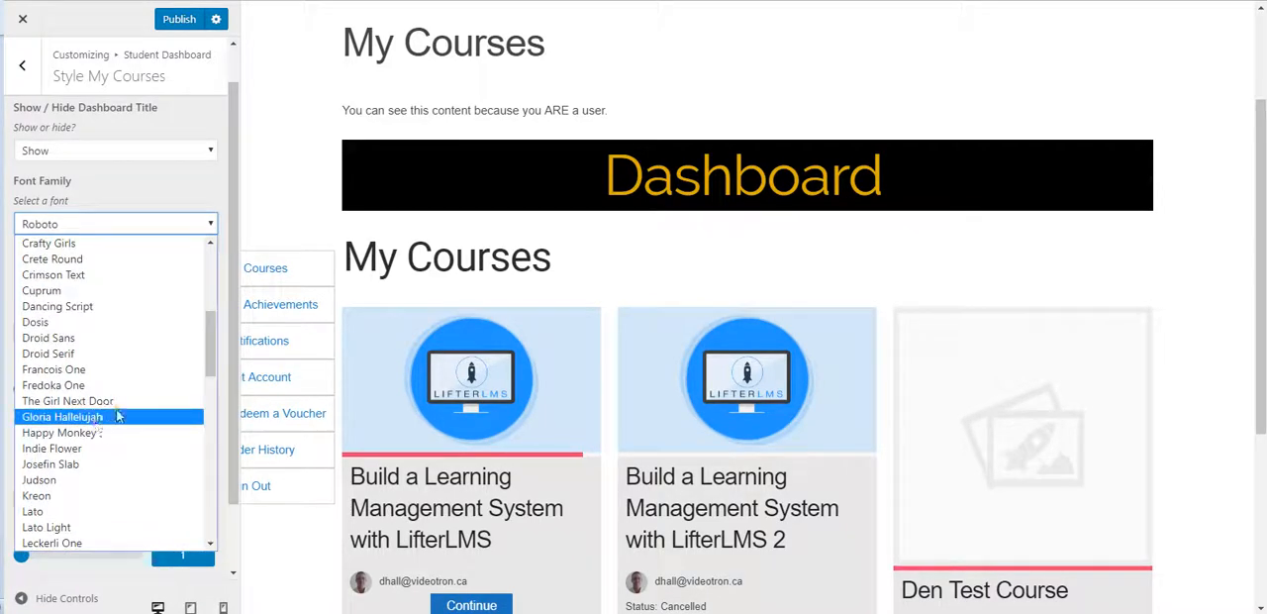
{"action": "scroll", "coordinate": [120, 417], "scroll_direction": "up", "scroll_amount": 6}
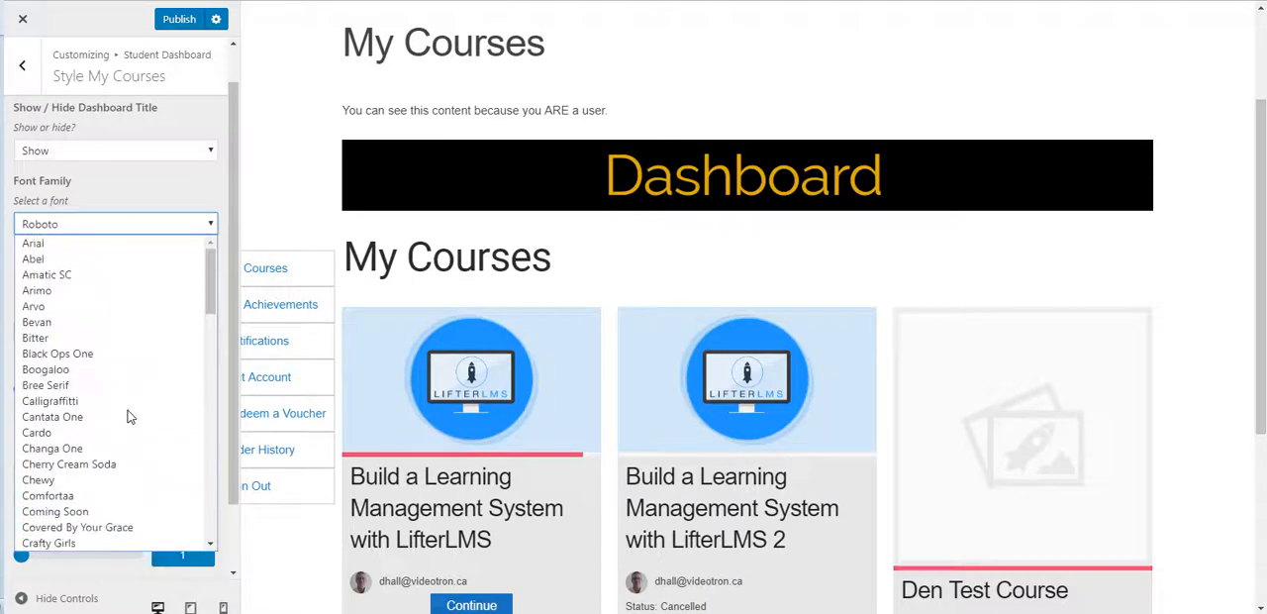
{"action": "left_click", "coordinate": [84, 355]}
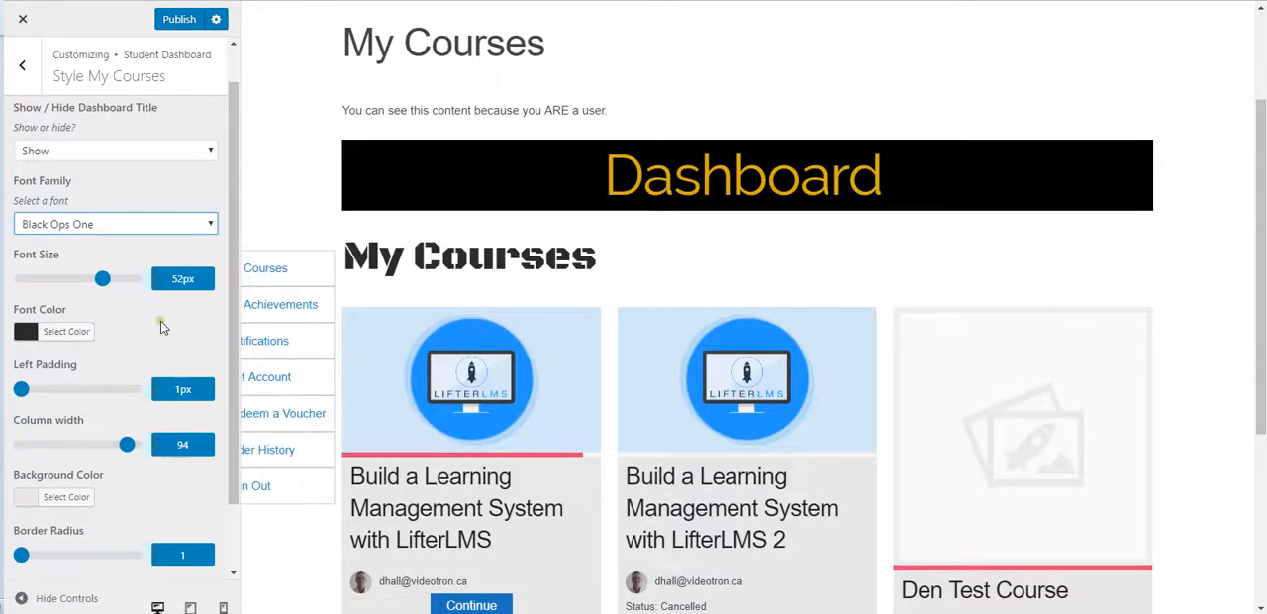
Step: Try title font sizes of 72 px and 10 px, then make the My Courses title red (#dd3333) at 39 px
{"action": "left_click_drag", "start_coordinate": [100, 284], "coordinate": [135, 286]}
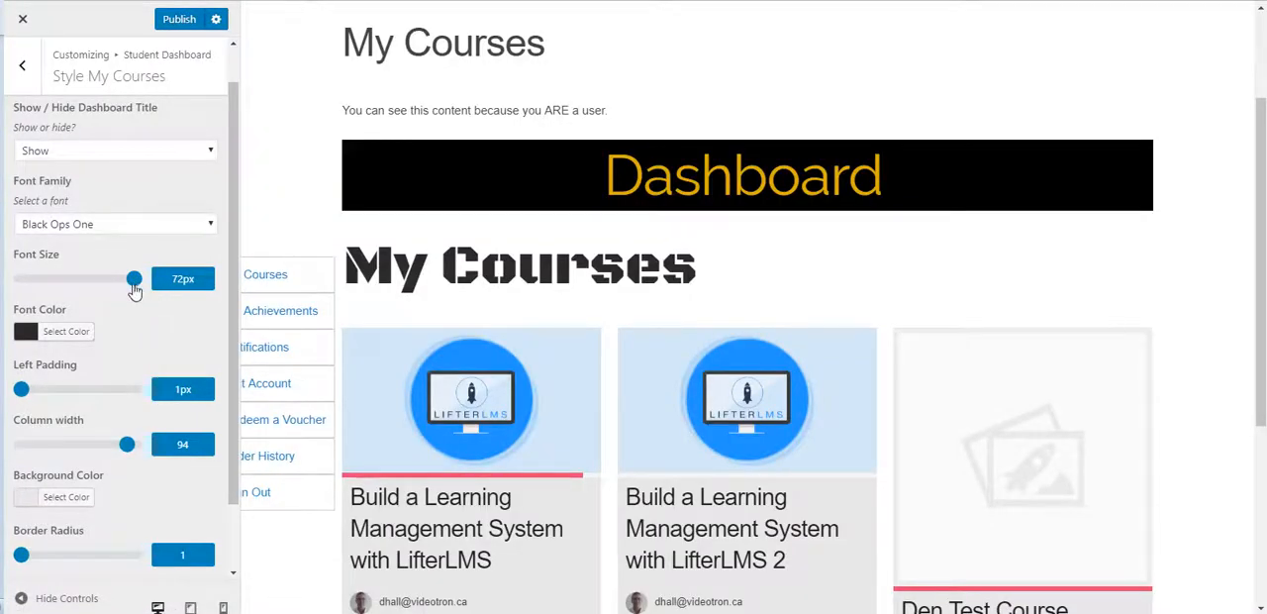
{"action": "left_click_drag", "start_coordinate": [135, 290], "coordinate": [36, 289]}
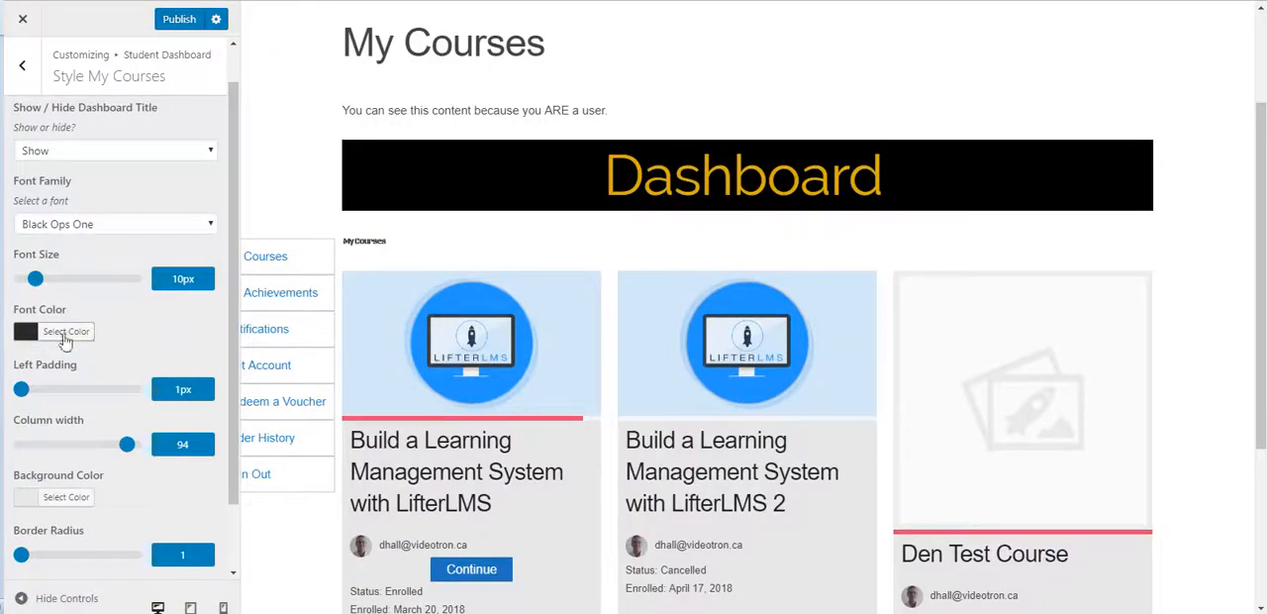
{"action": "left_click", "coordinate": [27, 335]}
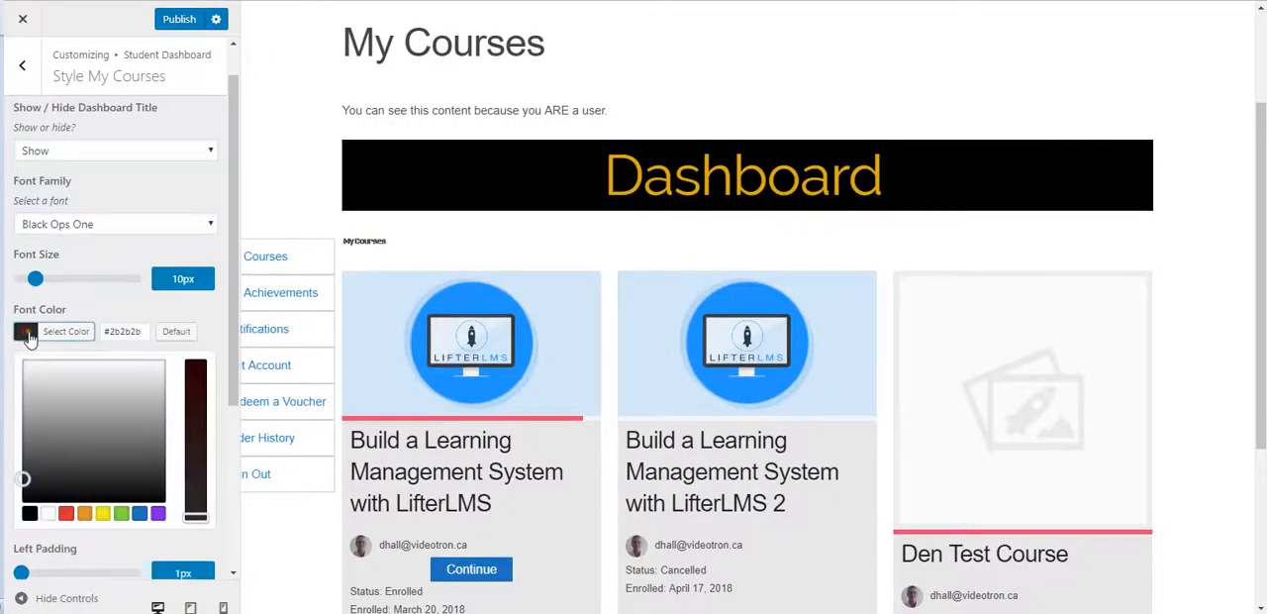
{"action": "left_click", "coordinate": [65, 515]}
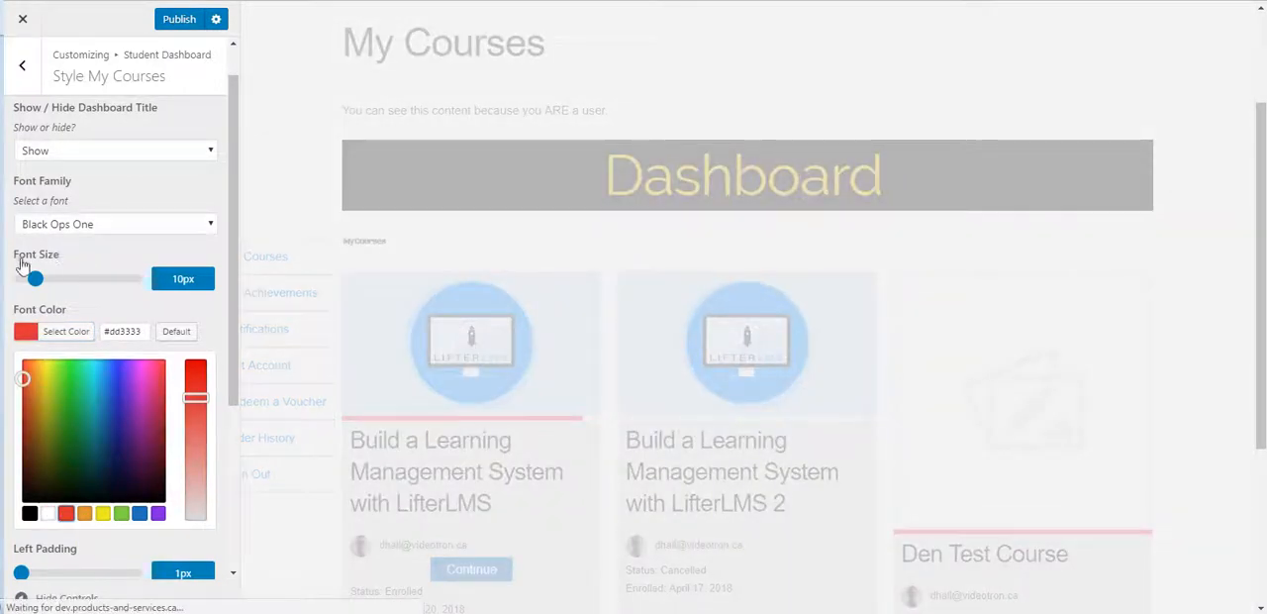
{"action": "left_click_drag", "start_coordinate": [38, 284], "coordinate": [101, 298]}
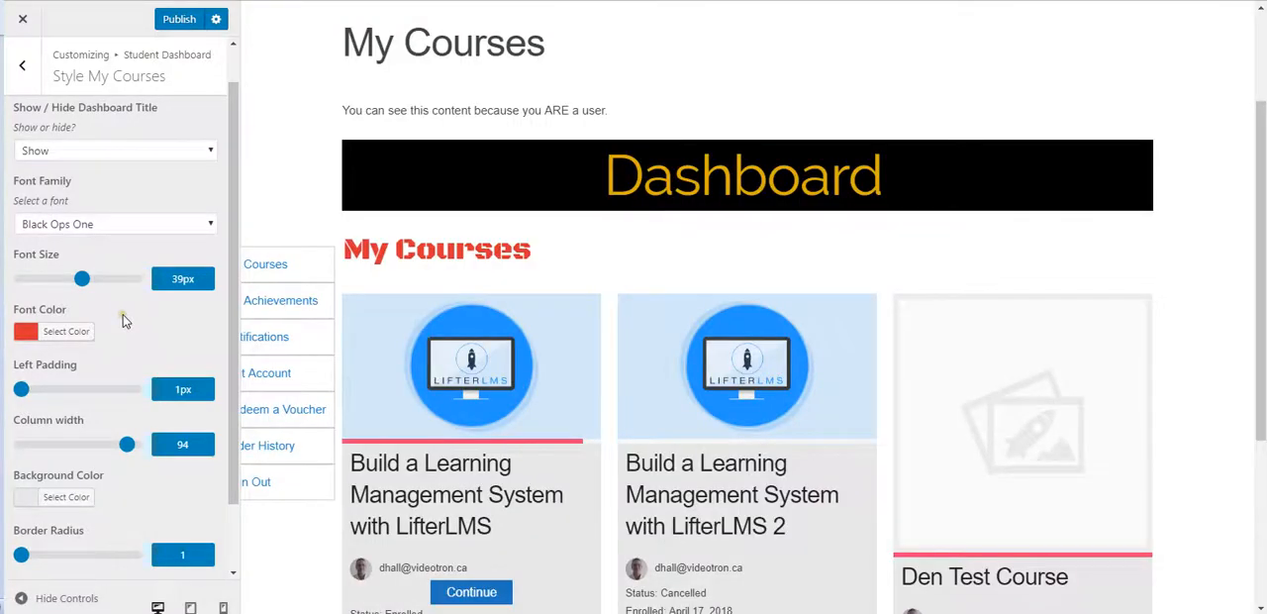
Step: Move the My Courses title toward the middle of the grid with a left padding of 325 px, then 375 px
{"action": "scroll", "coordinate": [123, 314], "scroll_direction": "down", "scroll_amount": 1}
{"action": "left_click_drag", "start_coordinate": [18, 315], "coordinate": [90, 327]}
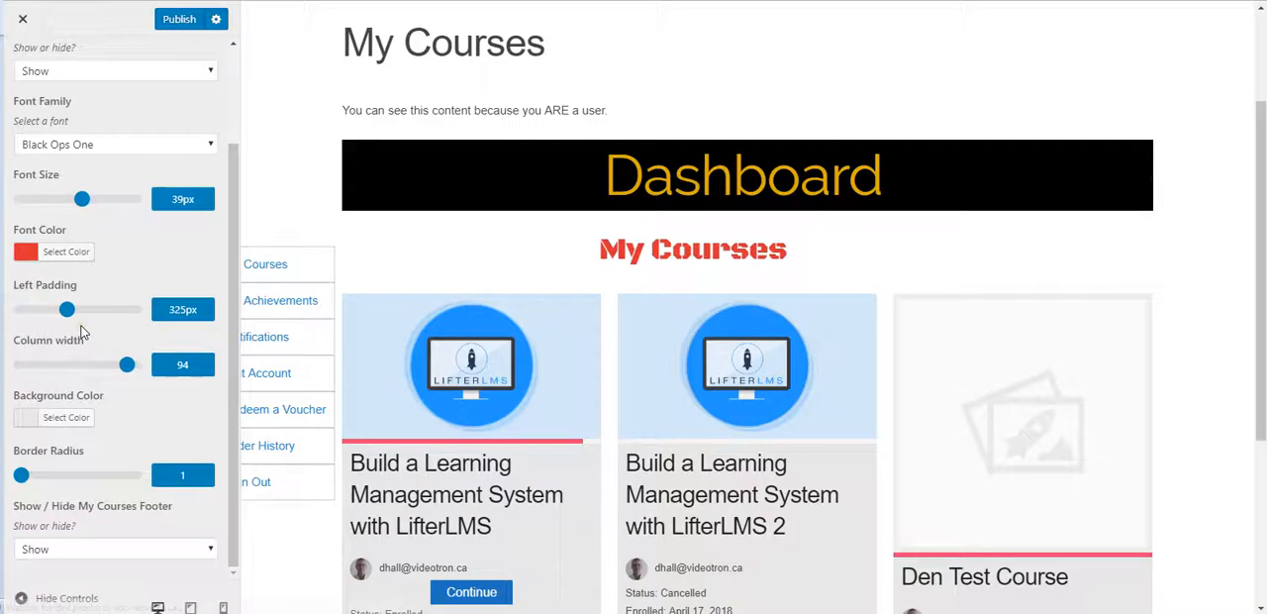
{"action": "left_click_drag", "start_coordinate": [66, 315], "coordinate": [75, 315]}
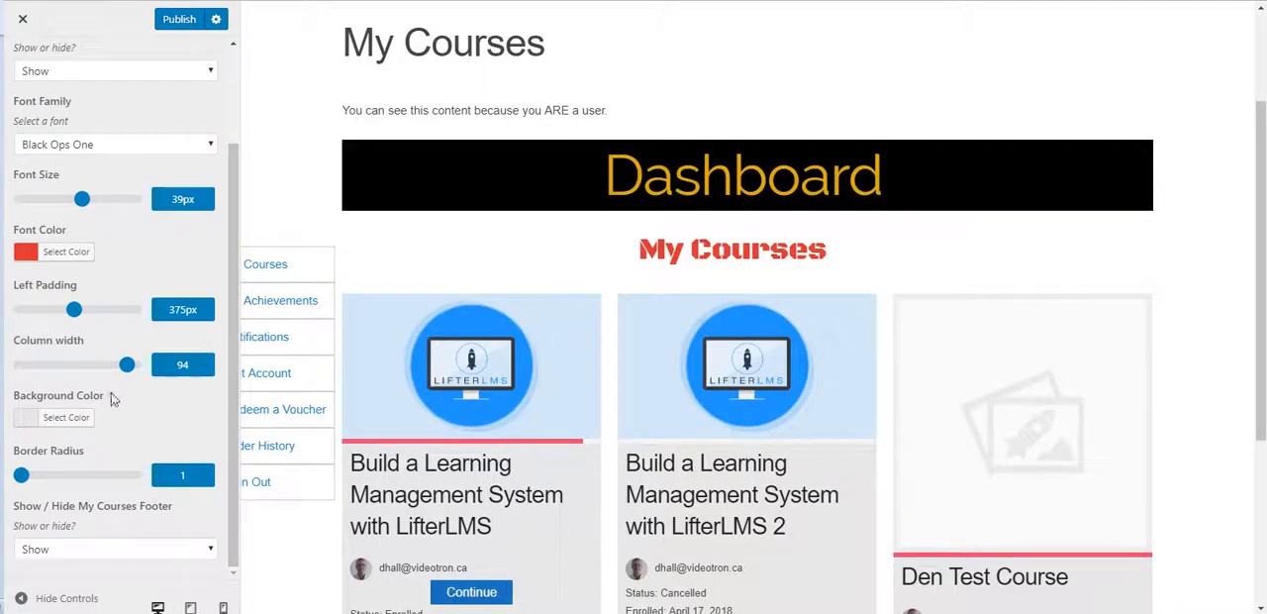
Step: Try yellow (#eeee22) as the course cards' background color, then set it to green (#81d742)
{"action": "left_click", "coordinate": [28, 417]}
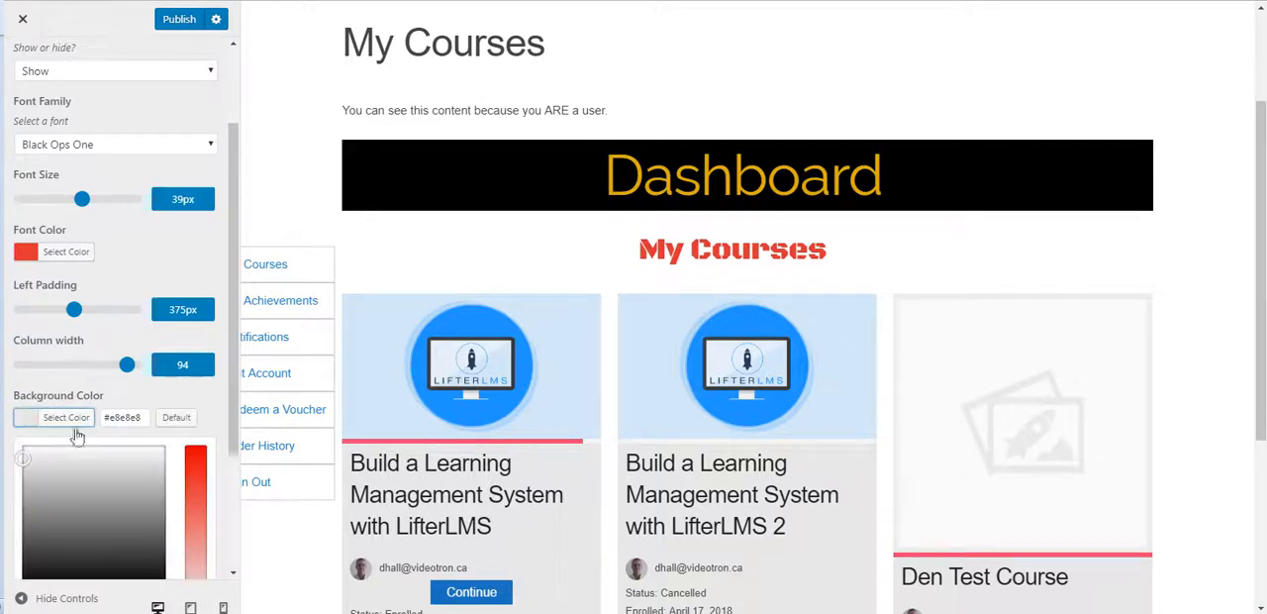
{"action": "scroll", "coordinate": [116, 416], "scroll_direction": "down", "scroll_amount": 2}
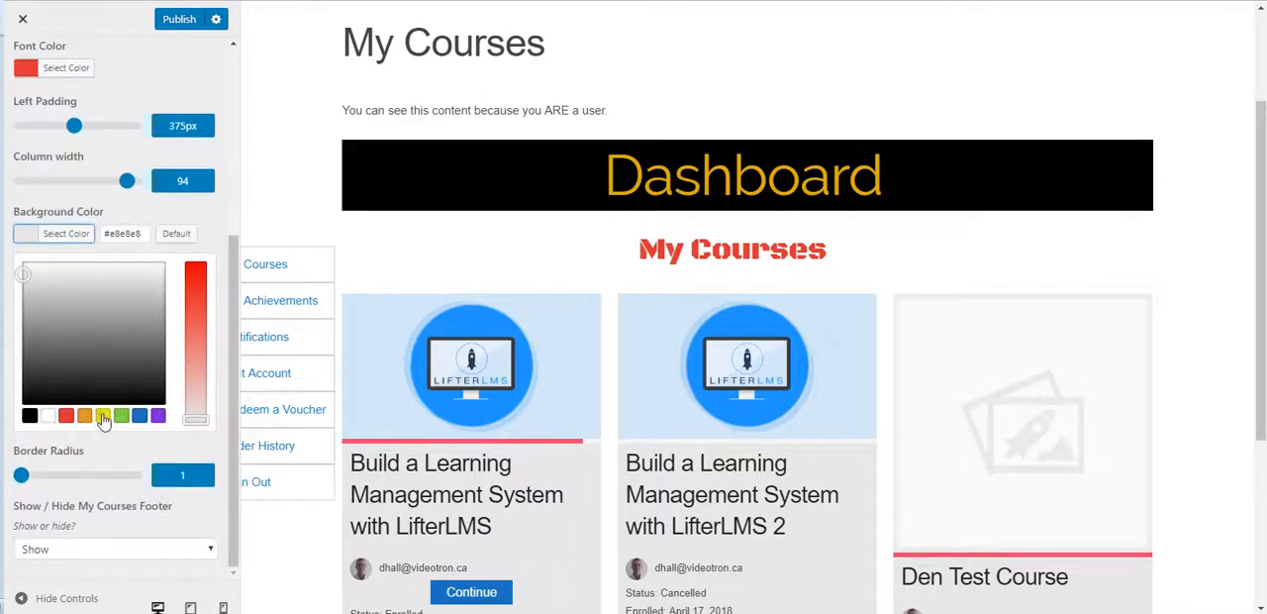
{"action": "left_click", "coordinate": [103, 416]}
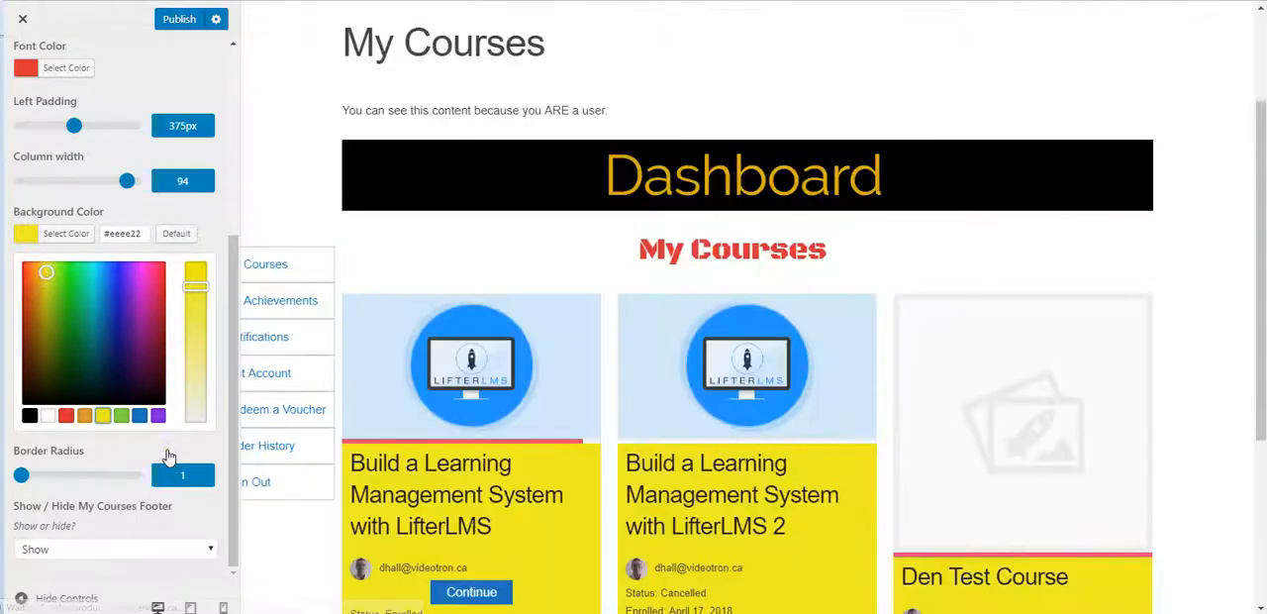
{"action": "scroll", "coordinate": [287, 462], "scroll_direction": "down", "scroll_amount": 3}
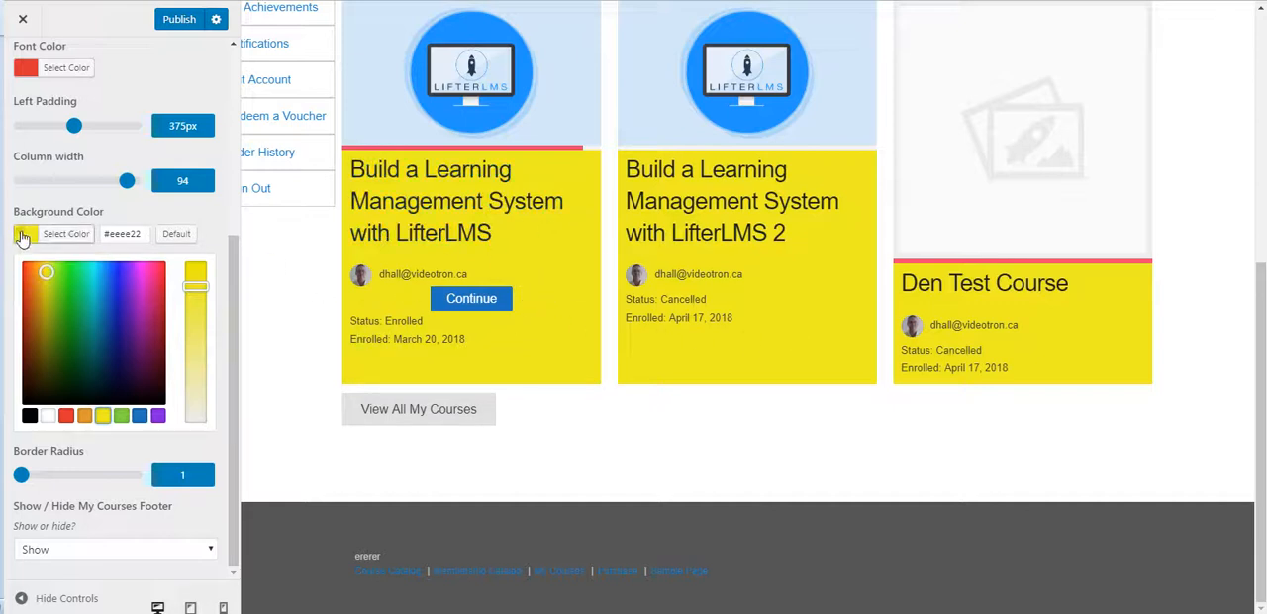
{"action": "left_click", "coordinate": [121, 416]}
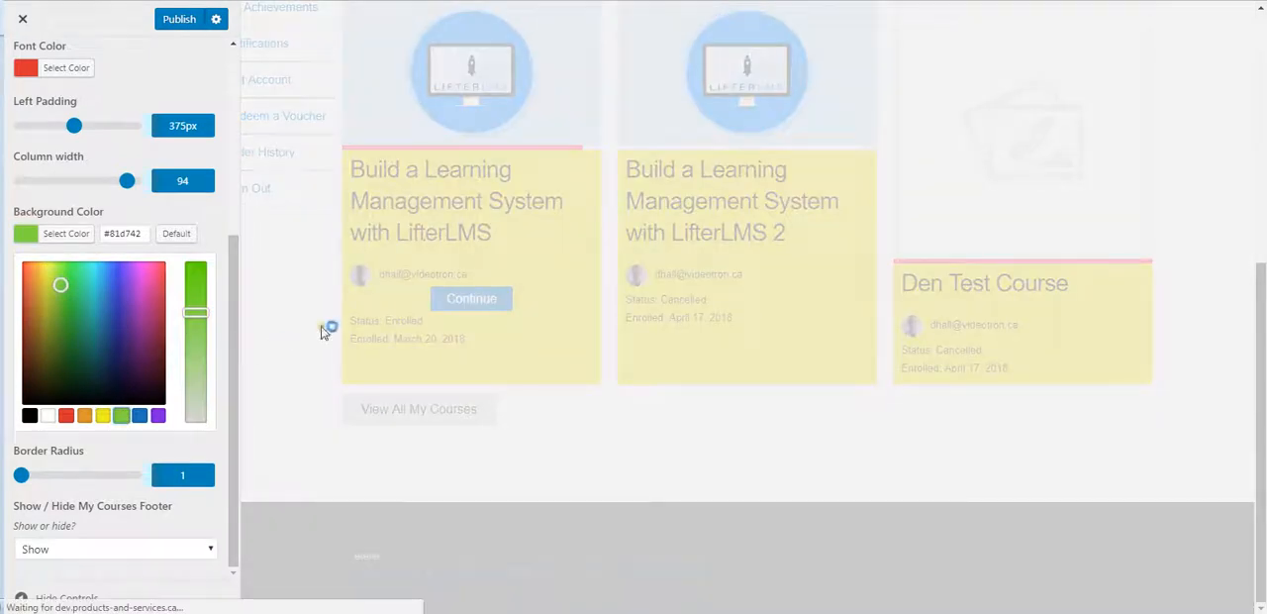
{"action": "left_click", "coordinate": [14, 233]}
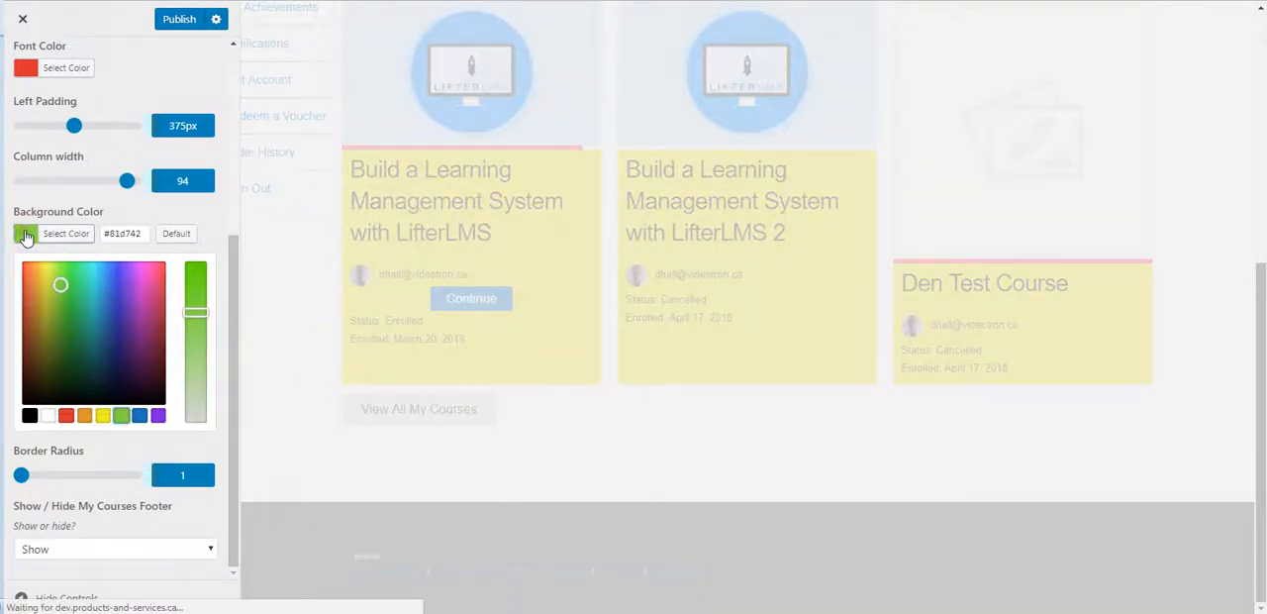
{"action": "scroll", "coordinate": [387, 340], "scroll_direction": "up", "scroll_amount": 1}
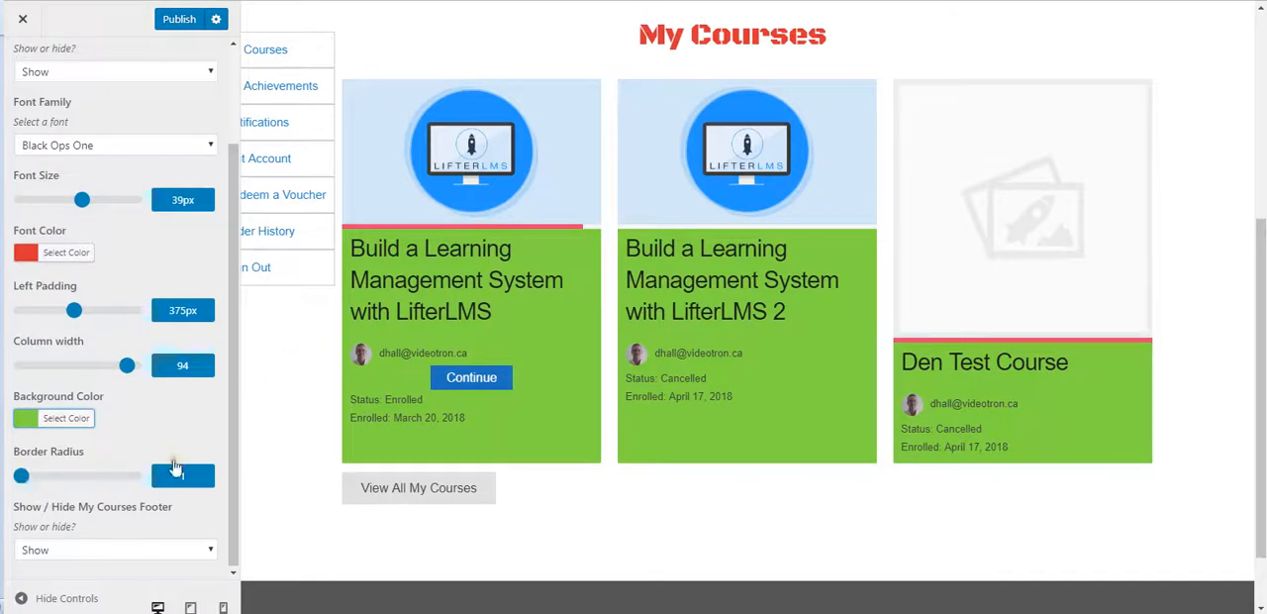
Step: Set the course cards' border radius to 800 and set the My Courses footer to Hide
{"action": "left_click_drag", "start_coordinate": [21, 476], "coordinate": [142, 482]}
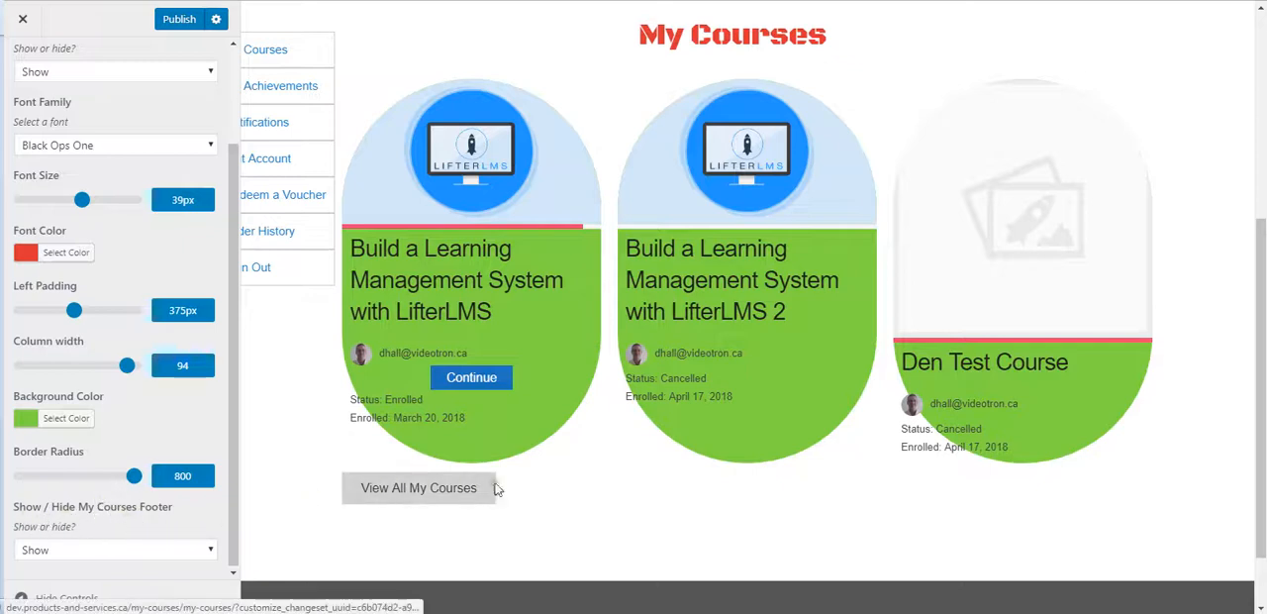
{"action": "left_click", "coordinate": [129, 550]}
{"action": "left_click", "coordinate": [126, 550]}
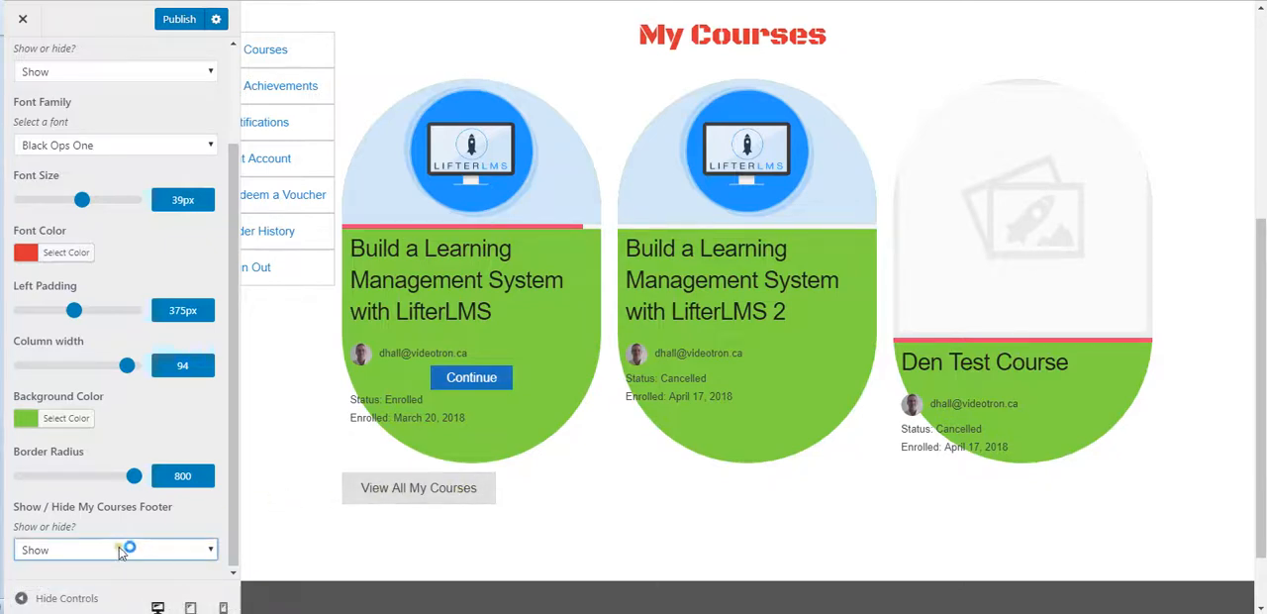
{"action": "left_click", "coordinate": [128, 548]}
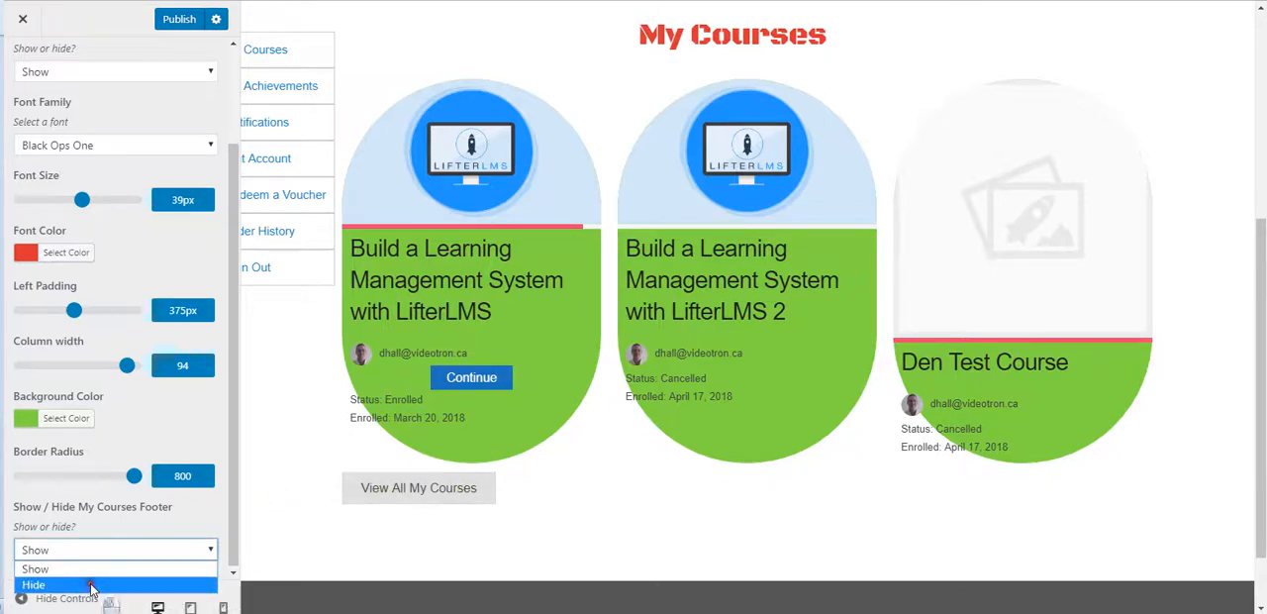
{"action": "left_click", "coordinate": [89, 585]}
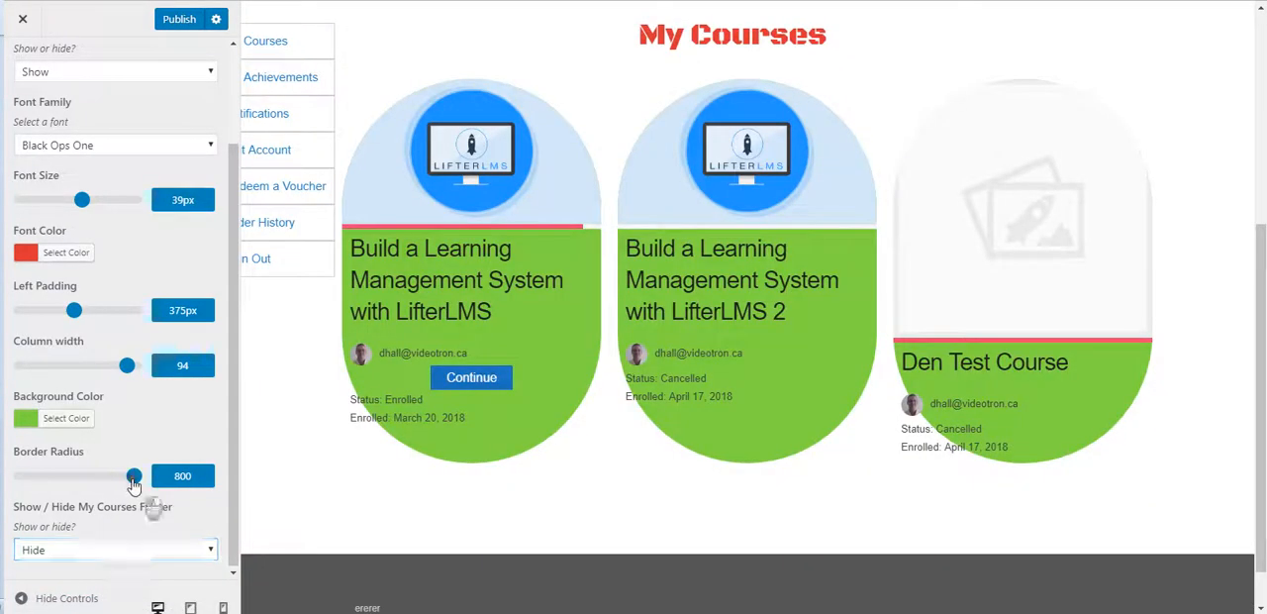
Step: Set the course cards' border radius to 23 and publish the Customizer changes
{"action": "left_click_drag", "start_coordinate": [133, 484], "coordinate": [25, 482]}
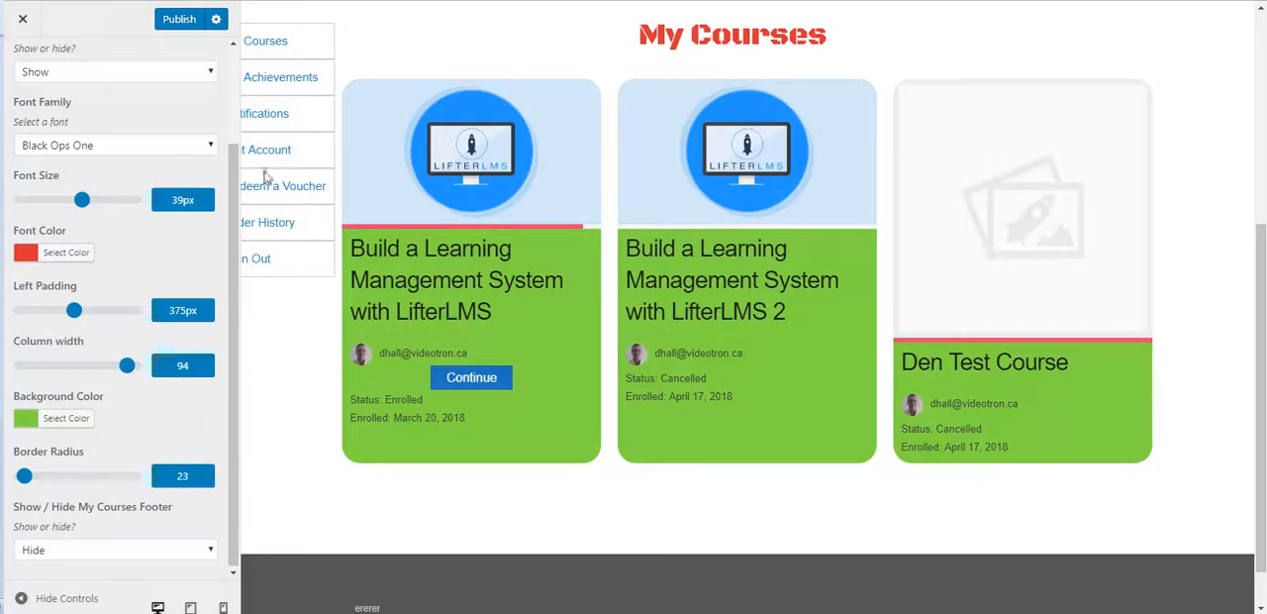
{"action": "left_click", "coordinate": [180, 21]}
{"action": "scroll", "coordinate": [359, 399], "scroll_direction": "up", "scroll_amount": 3}
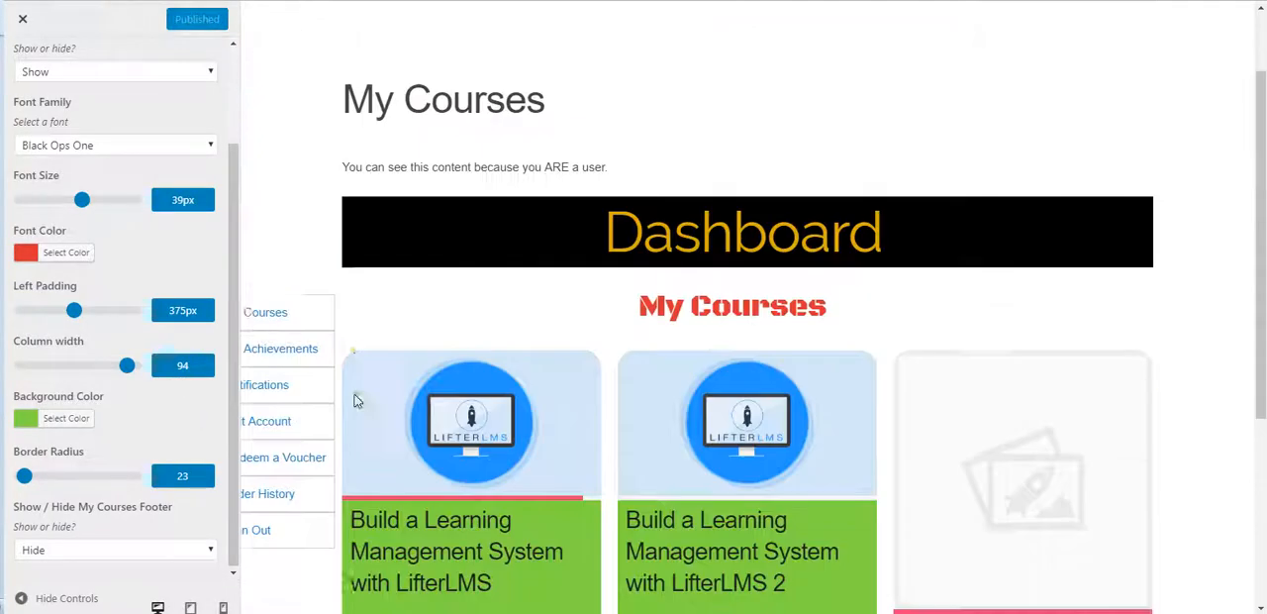
{"action": "scroll", "coordinate": [353, 396], "scroll_direction": "down", "scroll_amount": 2}
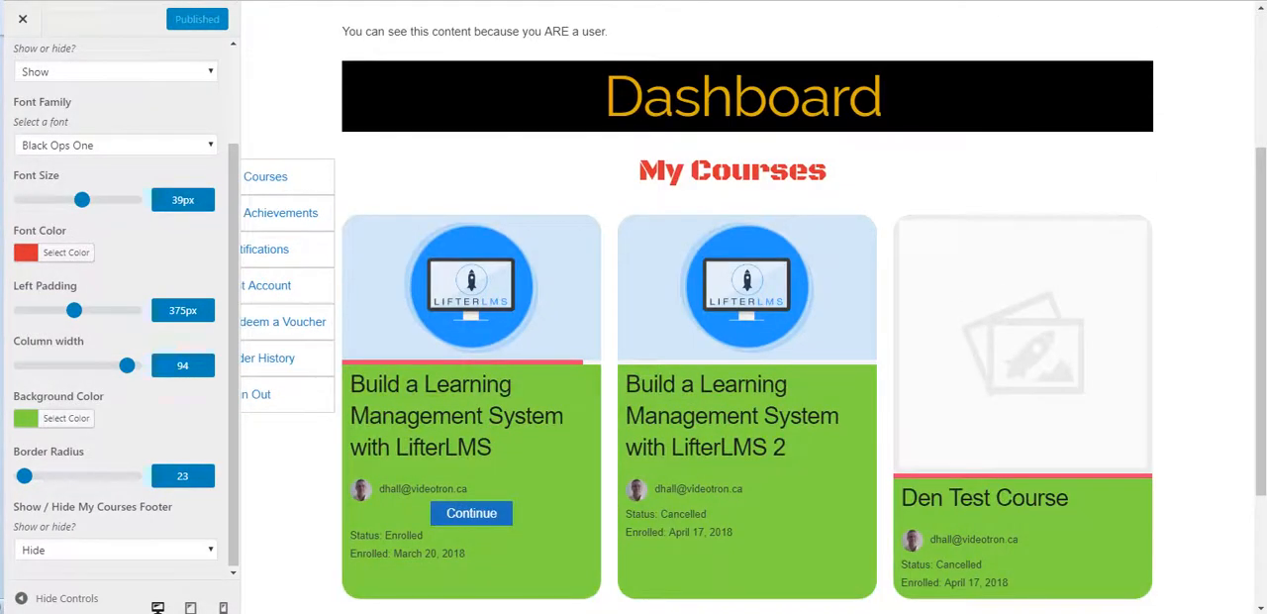
Step: Reload the live student dashboard page and check the My Courses title, course cards and footer area
{"action": "left_click", "coordinate": [21, 18]}
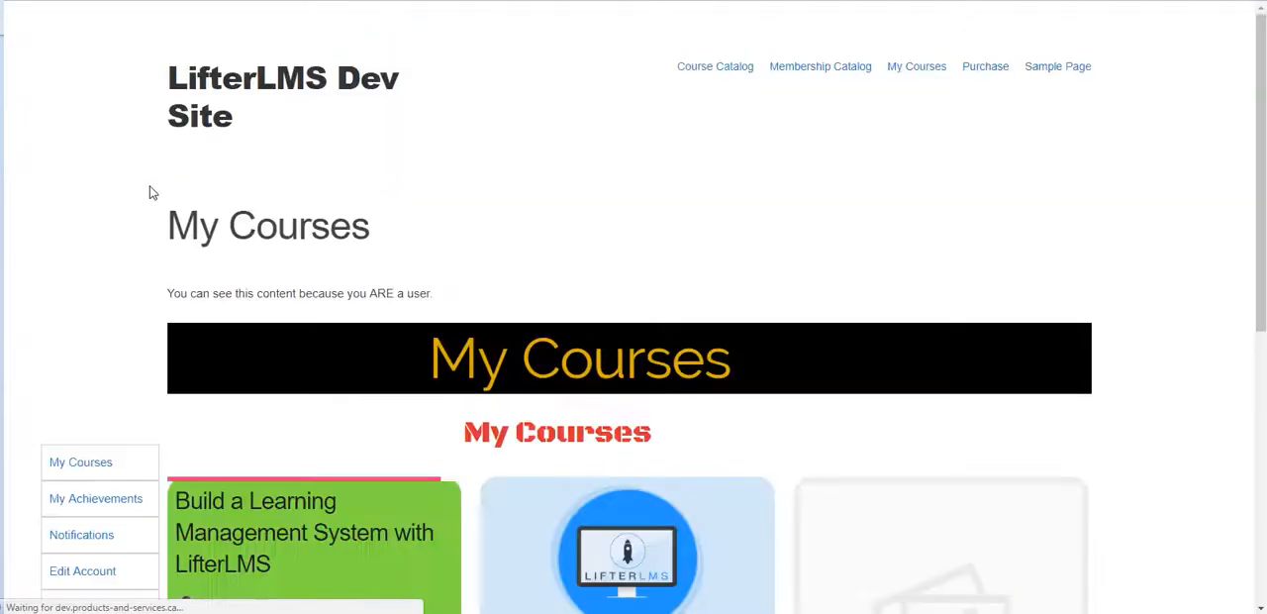
{"action": "scroll", "coordinate": [436, 307], "scroll_direction": "down", "scroll_amount": 4}
{"action": "scroll", "coordinate": [466, 325], "scroll_direction": "down", "scroll_amount": 3}
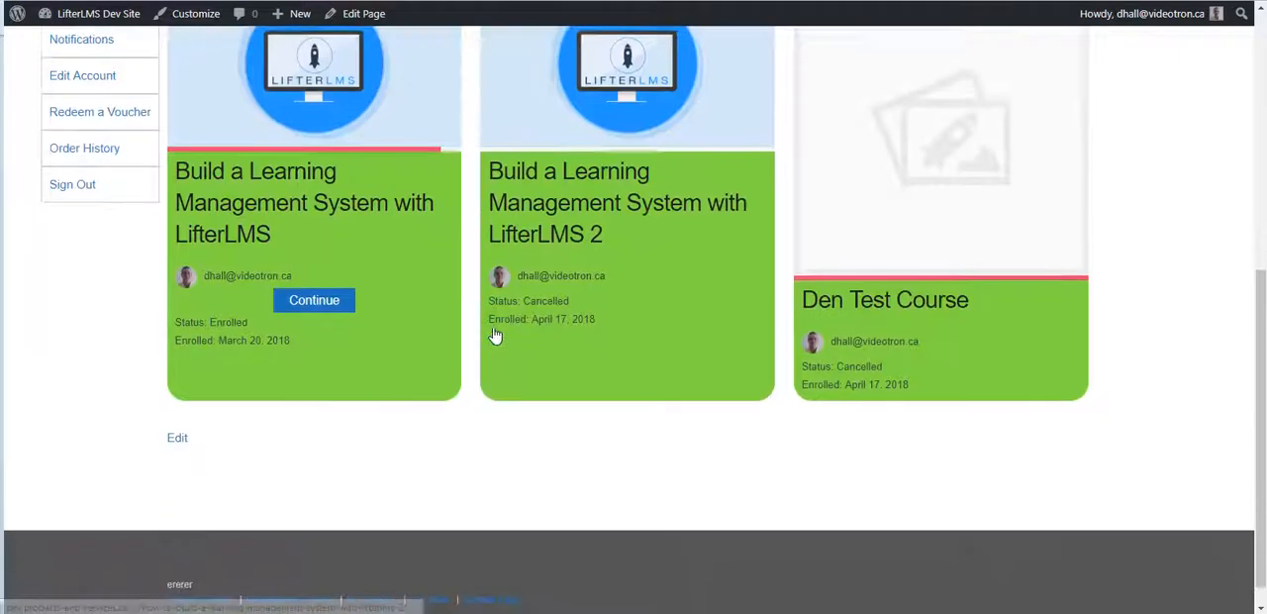
{"action": "scroll", "coordinate": [490, 326], "scroll_direction": "up", "scroll_amount": 6}
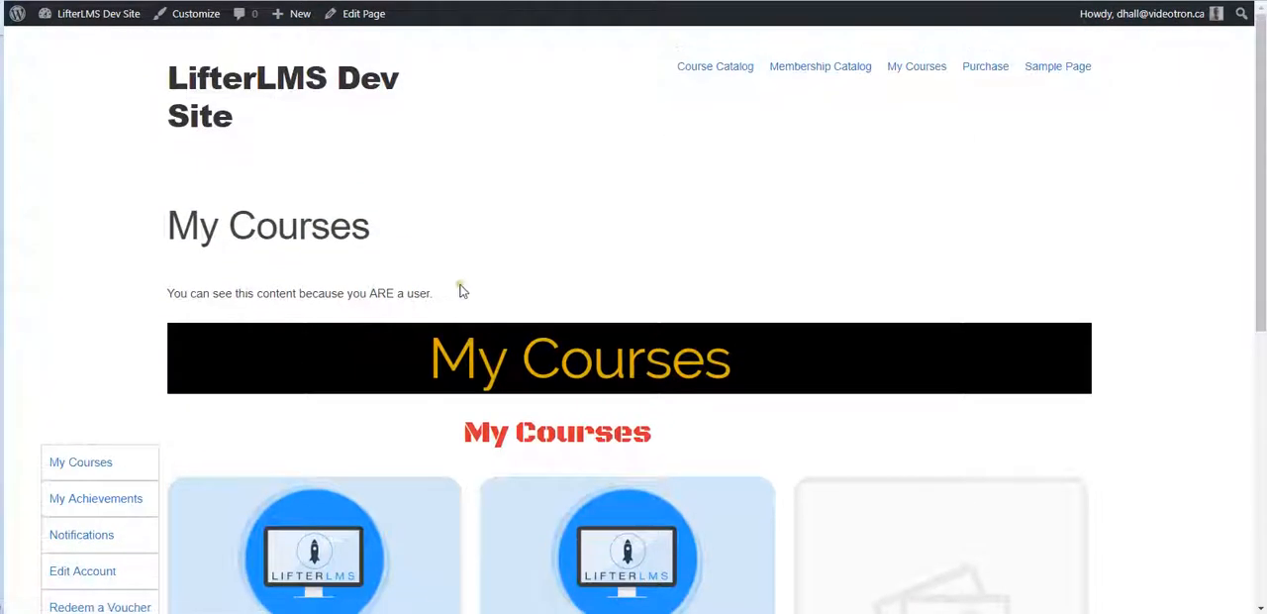
{"action": "scroll", "coordinate": [453, 286], "scroll_direction": "down", "scroll_amount": 2}
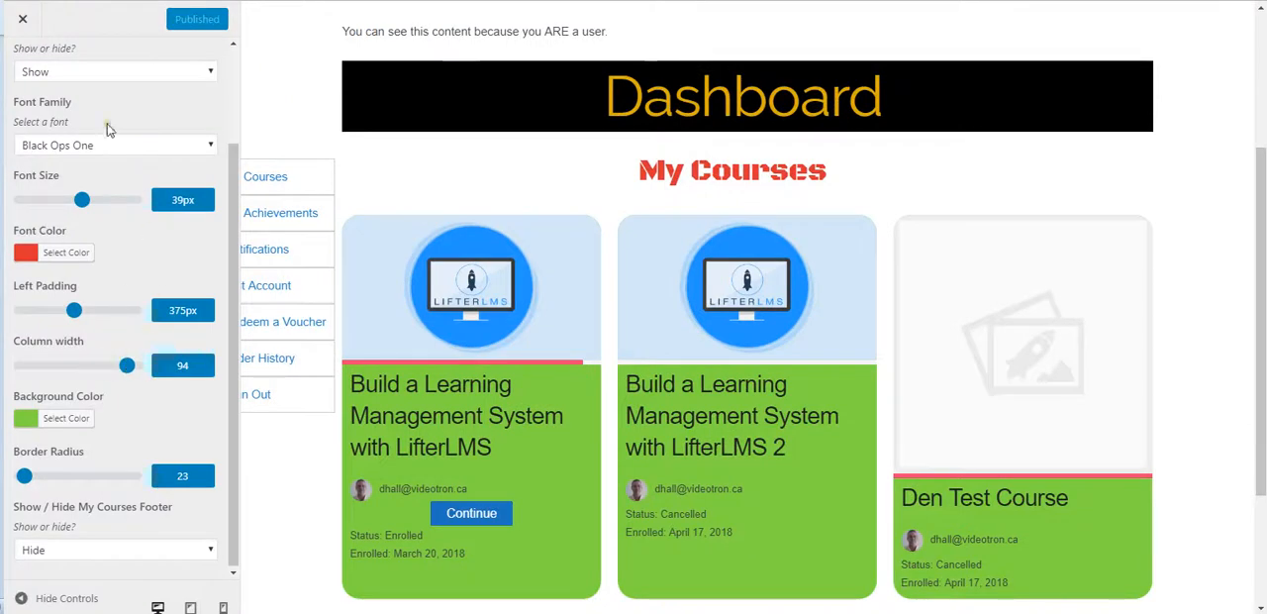
Step: In the Student Dashboard's Turn Parts On or Off section, keep Courses set to Show and set Achievements to Show
{"action": "scroll", "coordinate": [102, 166], "scroll_direction": "up", "scroll_amount": 3}
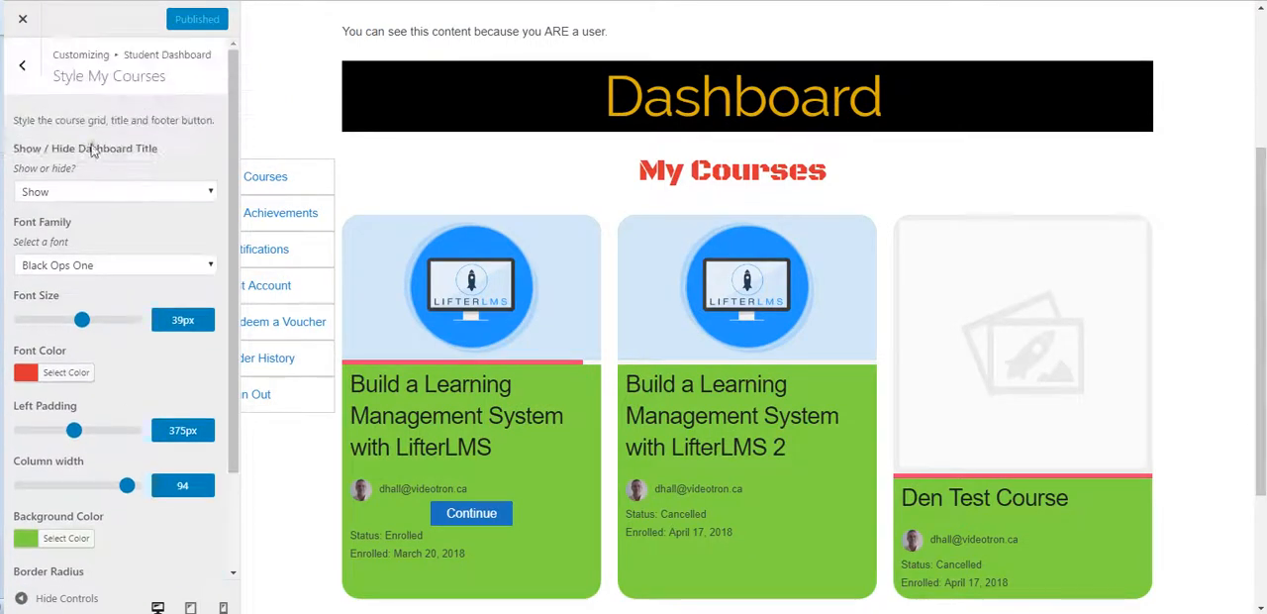
{"action": "left_click", "coordinate": [42, 90]}
{"action": "left_click", "coordinate": [155, 124]}
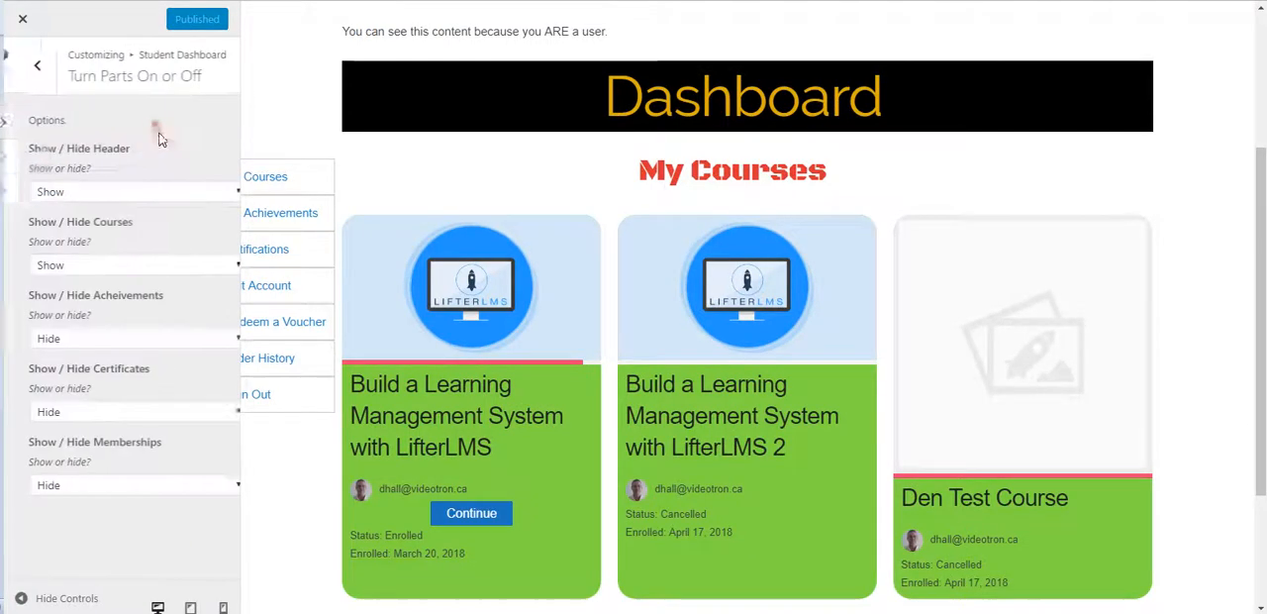
{"action": "left_click", "coordinate": [160, 267]}
{"action": "left_click", "coordinate": [150, 270]}
{"action": "left_click", "coordinate": [139, 338]}
{"action": "left_click", "coordinate": [115, 357]}
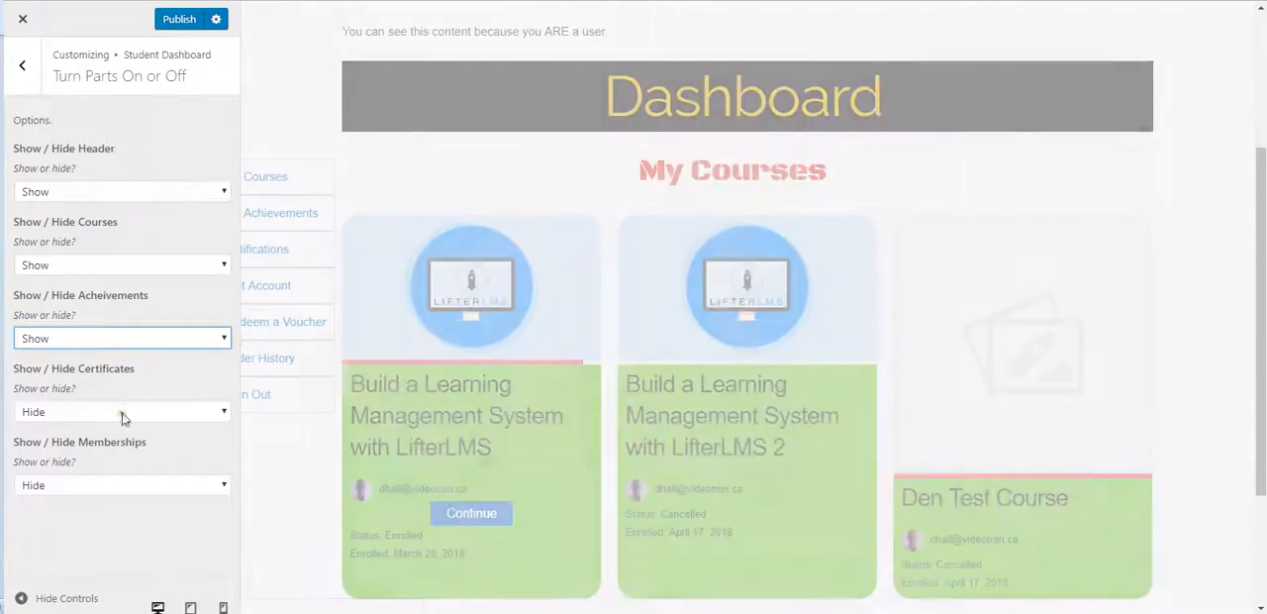
Step: Set the dashboard's Certificates and Memberships parts to Show and publish the Customizer changes
{"action": "left_click", "coordinate": [125, 411]}
{"action": "left_click", "coordinate": [83, 432]}
{"action": "left_click", "coordinate": [71, 486]}
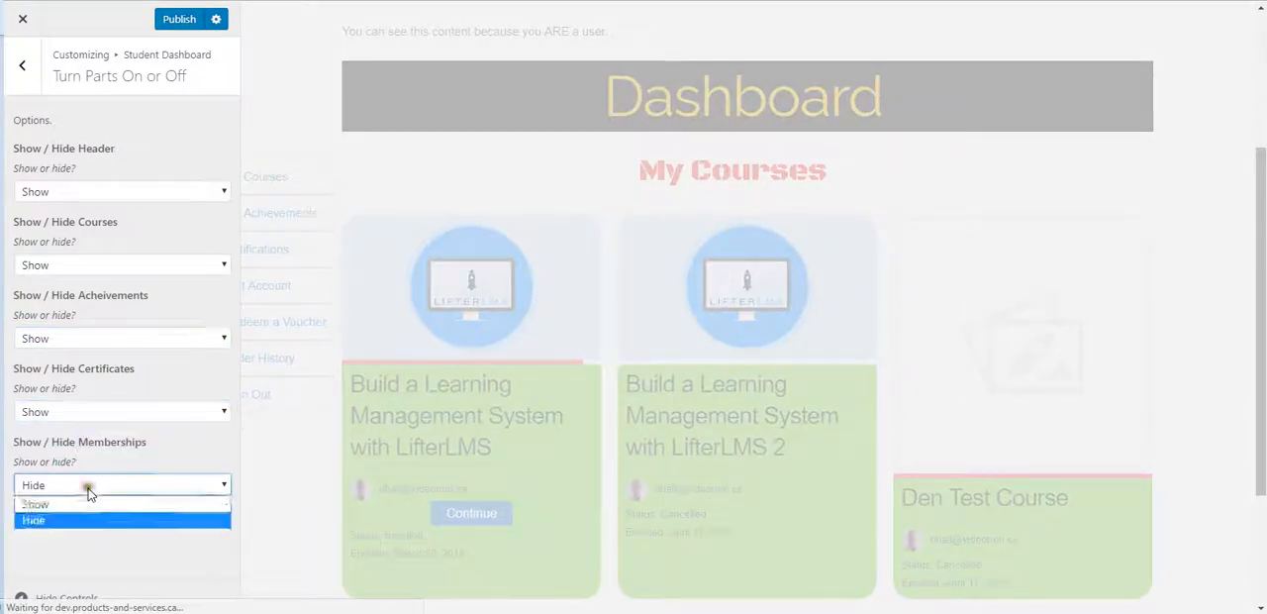
{"action": "left_click", "coordinate": [78, 505]}
{"action": "left_click", "coordinate": [182, 22]}
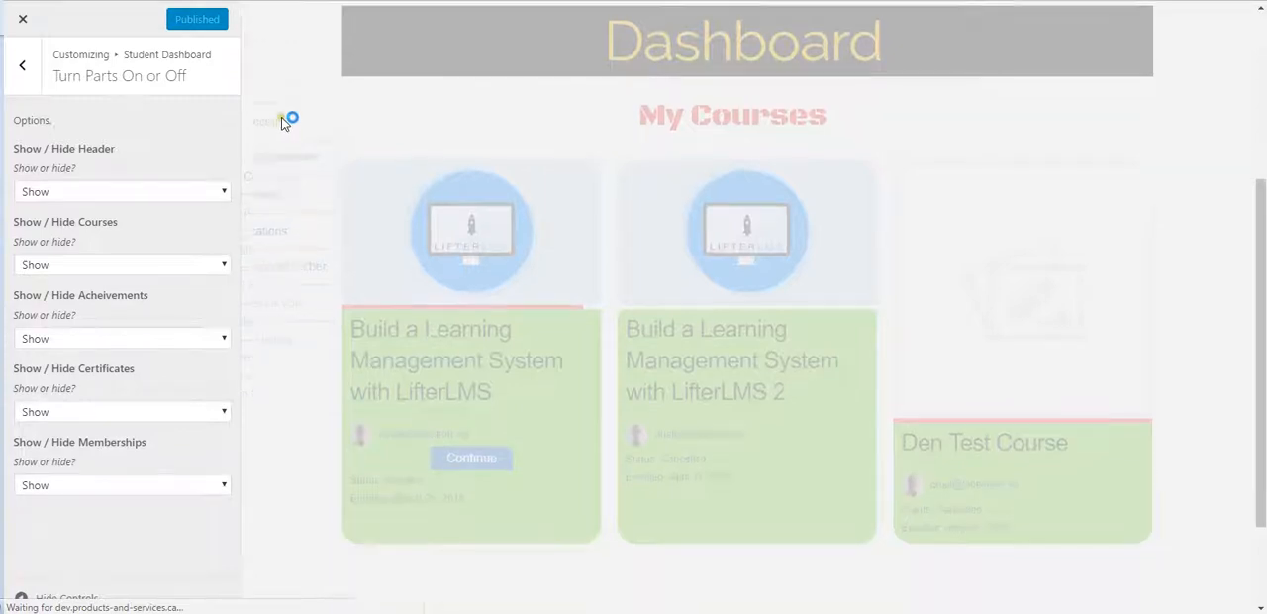
Step: Examine the Achievements, Certificates and Memberships sections in the preview, then check the reloaded live My Courses page
{"action": "scroll", "coordinate": [303, 119], "scroll_direction": "down", "scroll_amount": 10}
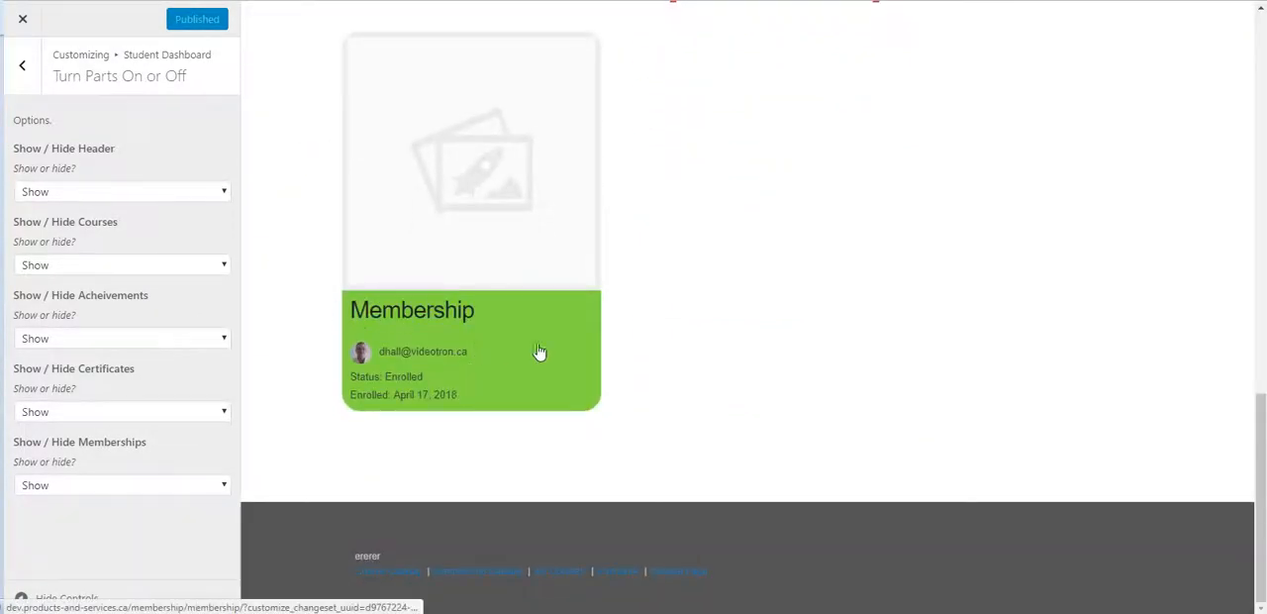
{"action": "scroll", "coordinate": [318, 356], "scroll_direction": "up", "scroll_amount": 3}
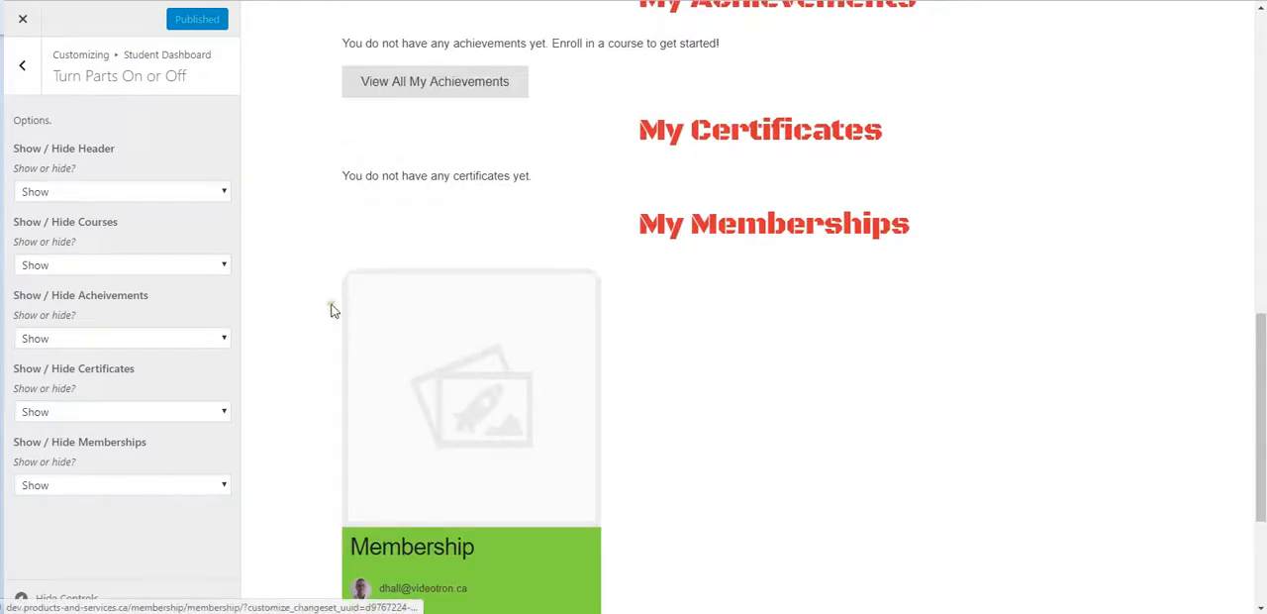
{"action": "scroll", "coordinate": [315, 327], "scroll_direction": "up", "scroll_amount": 3}
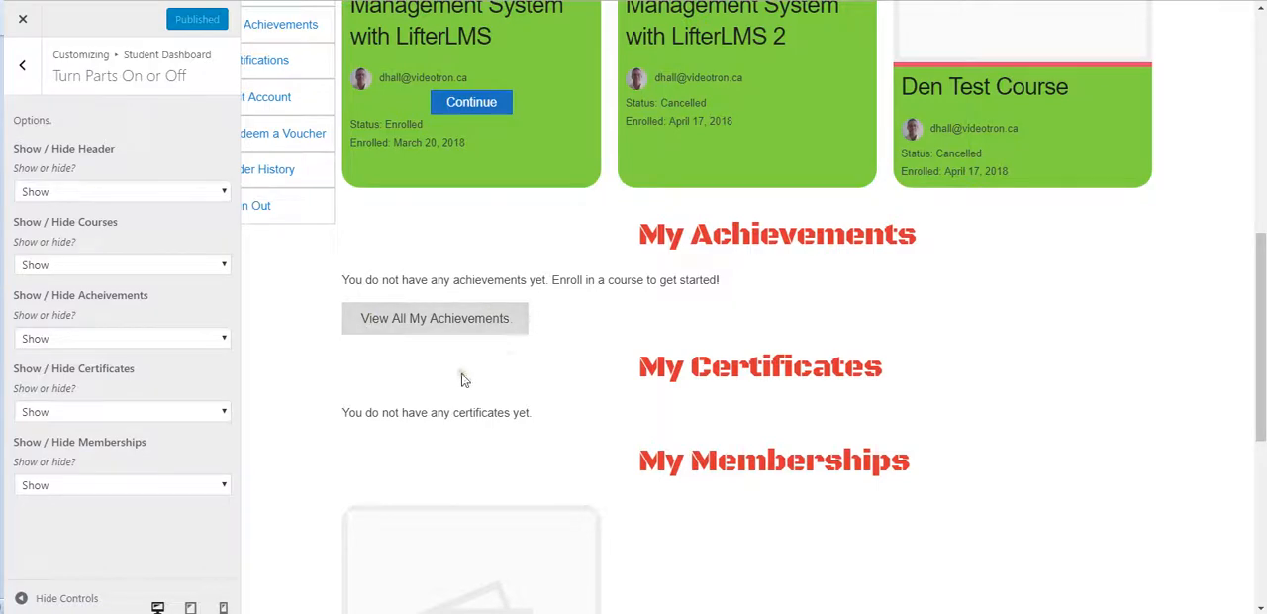
{"action": "scroll", "coordinate": [289, 444], "scroll_direction": "down", "scroll_amount": 2}
{"action": "scroll", "coordinate": [291, 445], "scroll_direction": "up", "scroll_amount": 4}
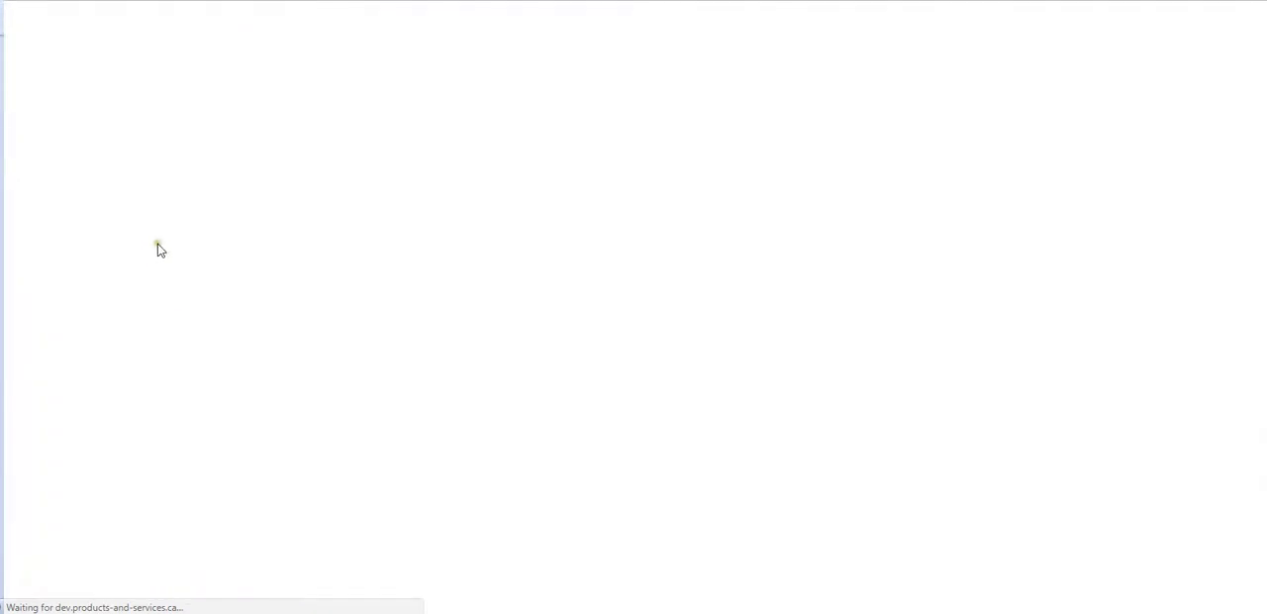
{"action": "scroll", "coordinate": [155, 251], "scroll_direction": "down", "scroll_amount": 5}
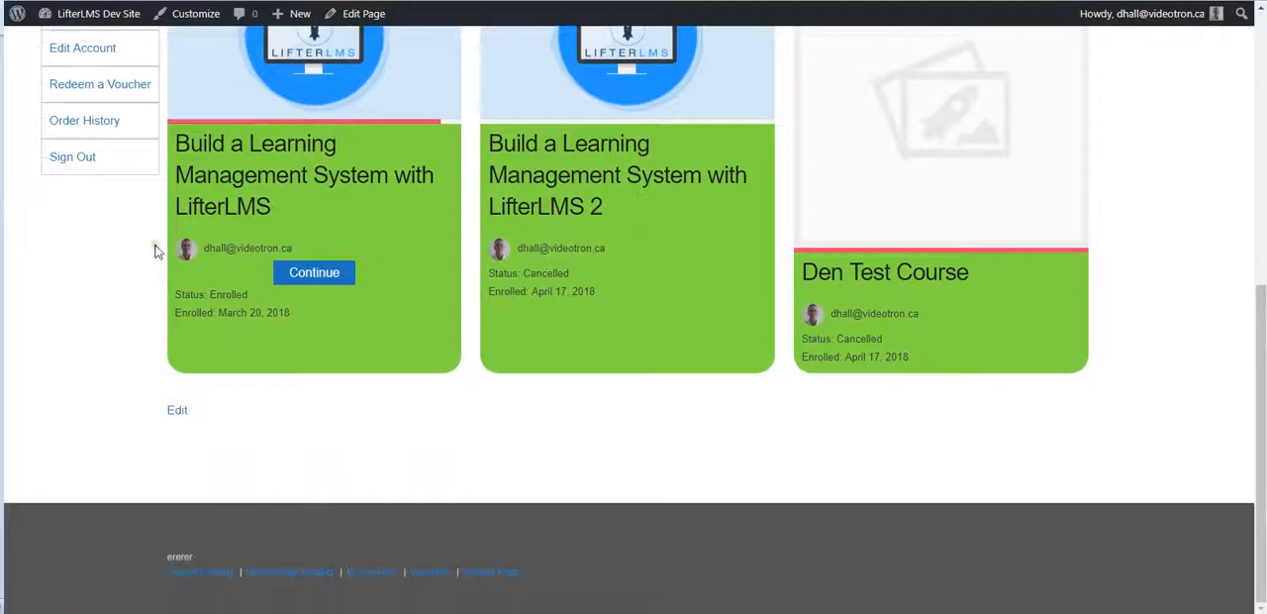
{"action": "scroll", "coordinate": [159, 259], "scroll_direction": "up", "scroll_amount": 3}
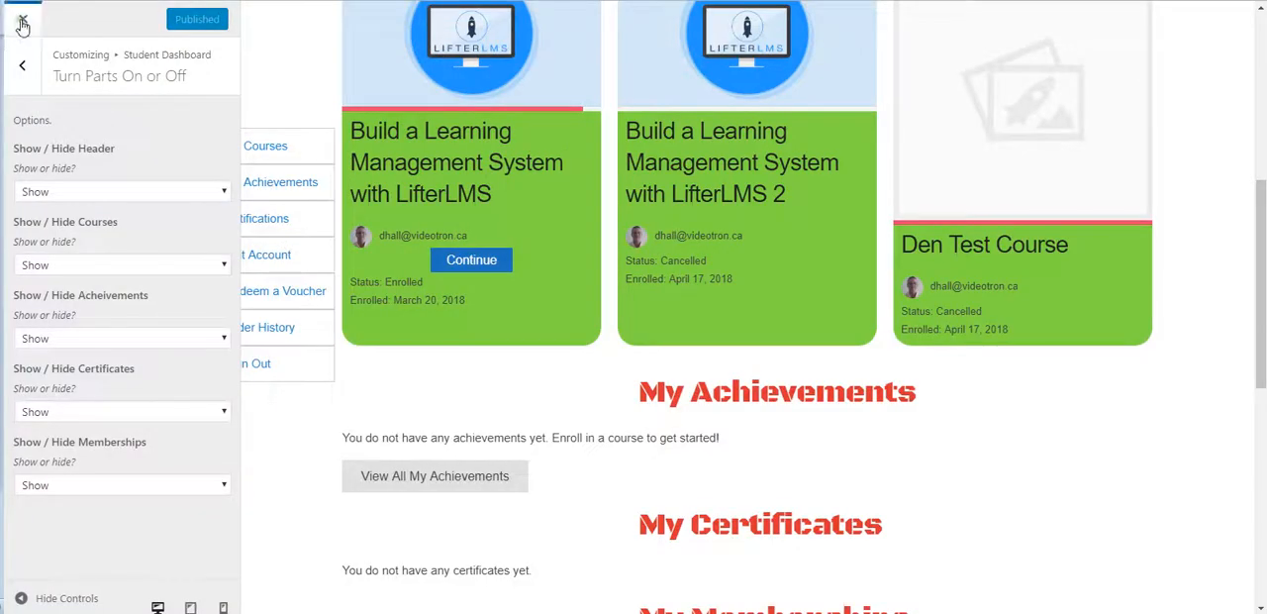
Step: In LifterLMS BackPack's Field Manager settings, enable Registration, disable WooCommerce and save the settings
{"action": "left_click", "coordinate": [22, 25]}
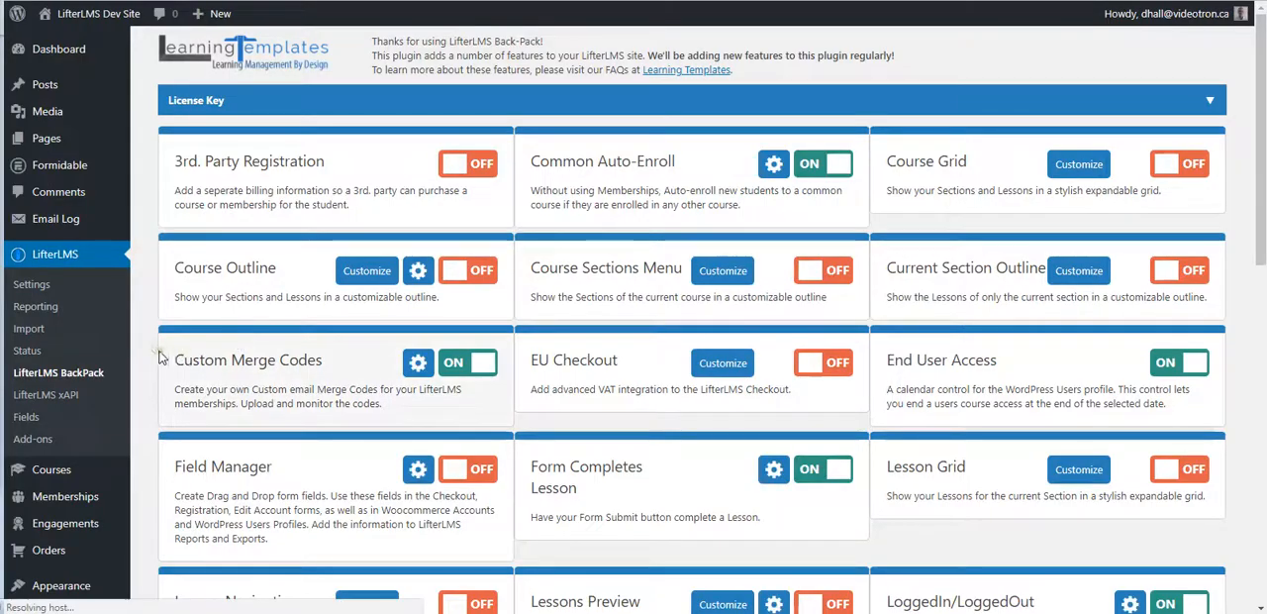
{"action": "scroll", "coordinate": [144, 342], "scroll_direction": "down", "scroll_amount": 2}
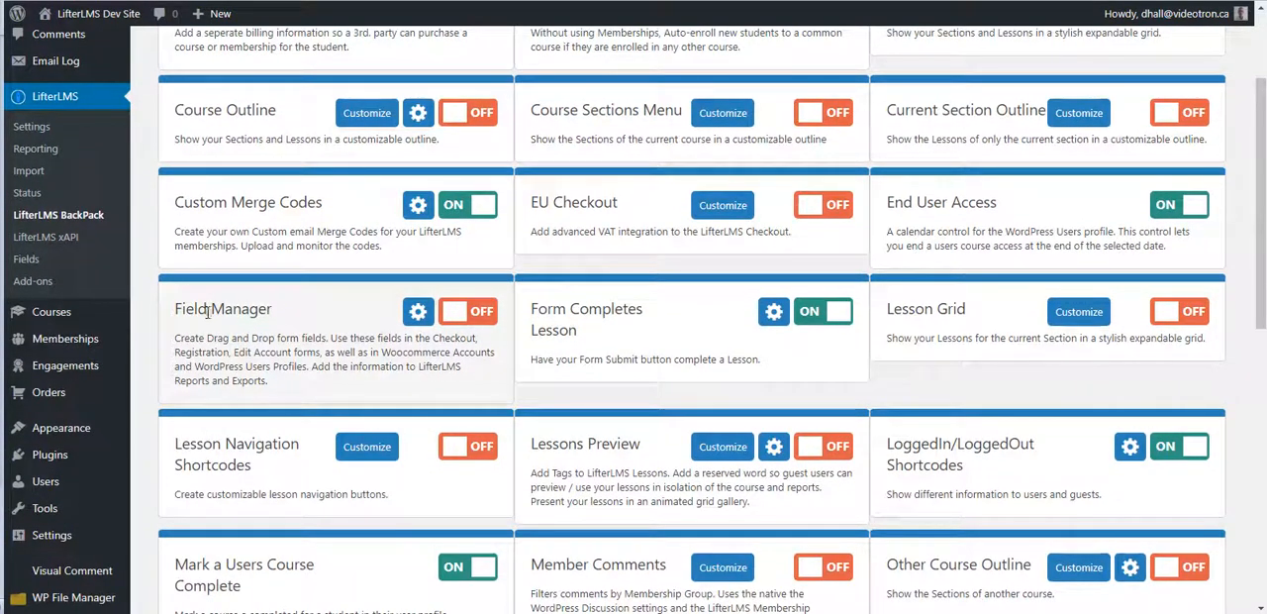
{"action": "left_click", "coordinate": [417, 313]}
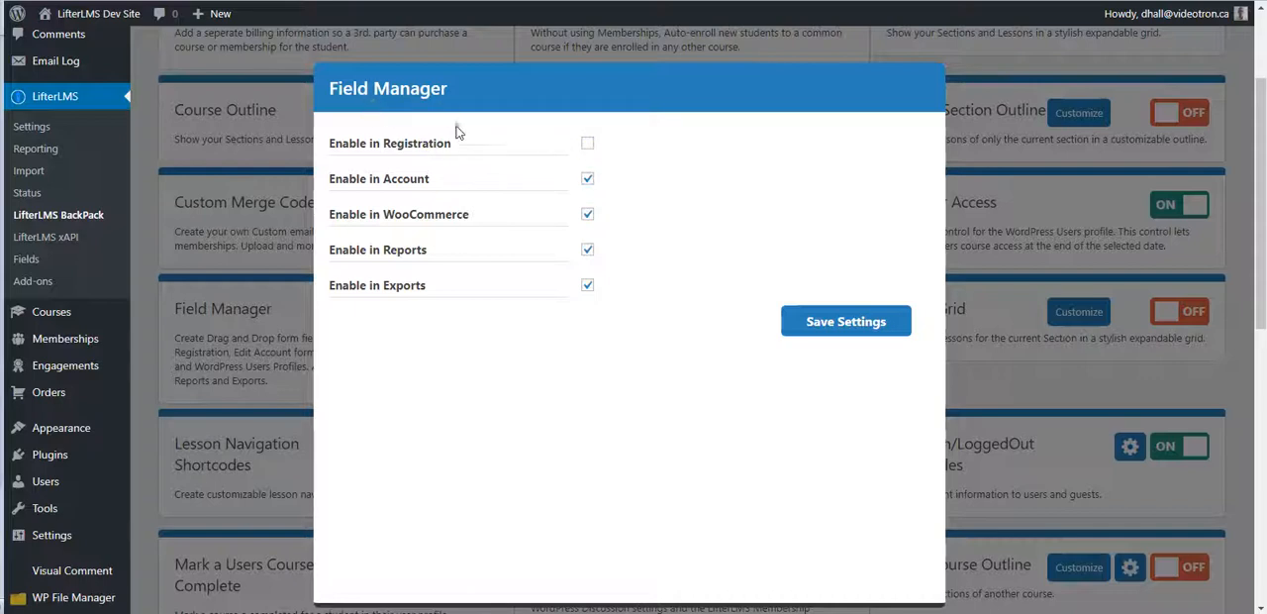
{"action": "left_click", "coordinate": [586, 145]}
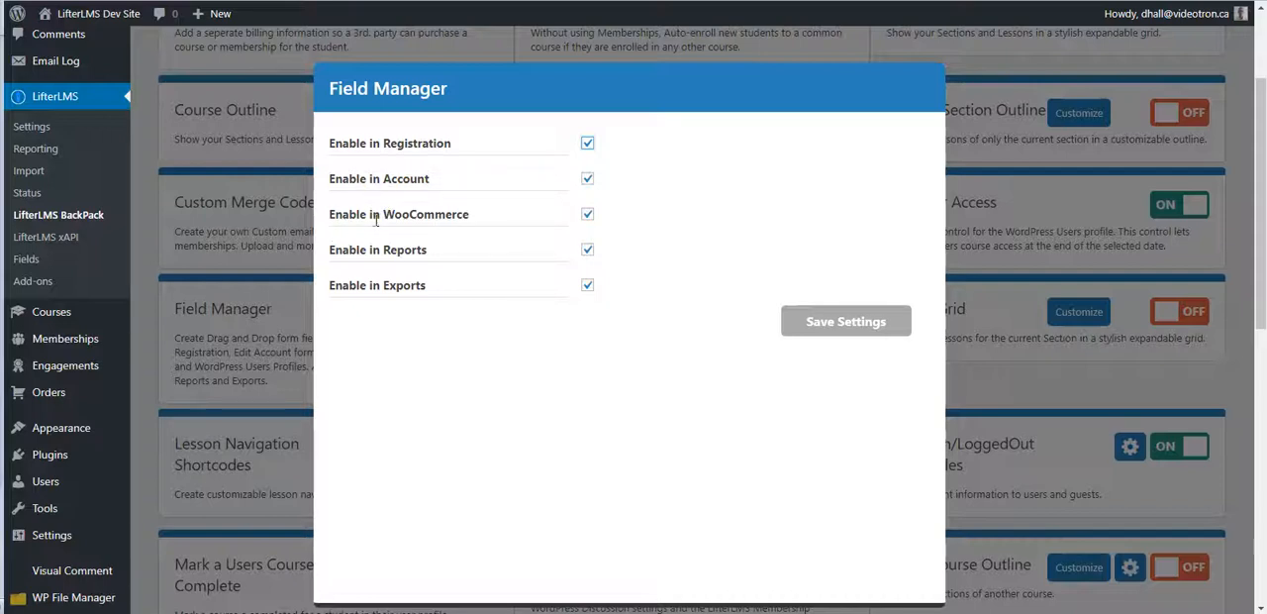
{"action": "left_click", "coordinate": [587, 214]}
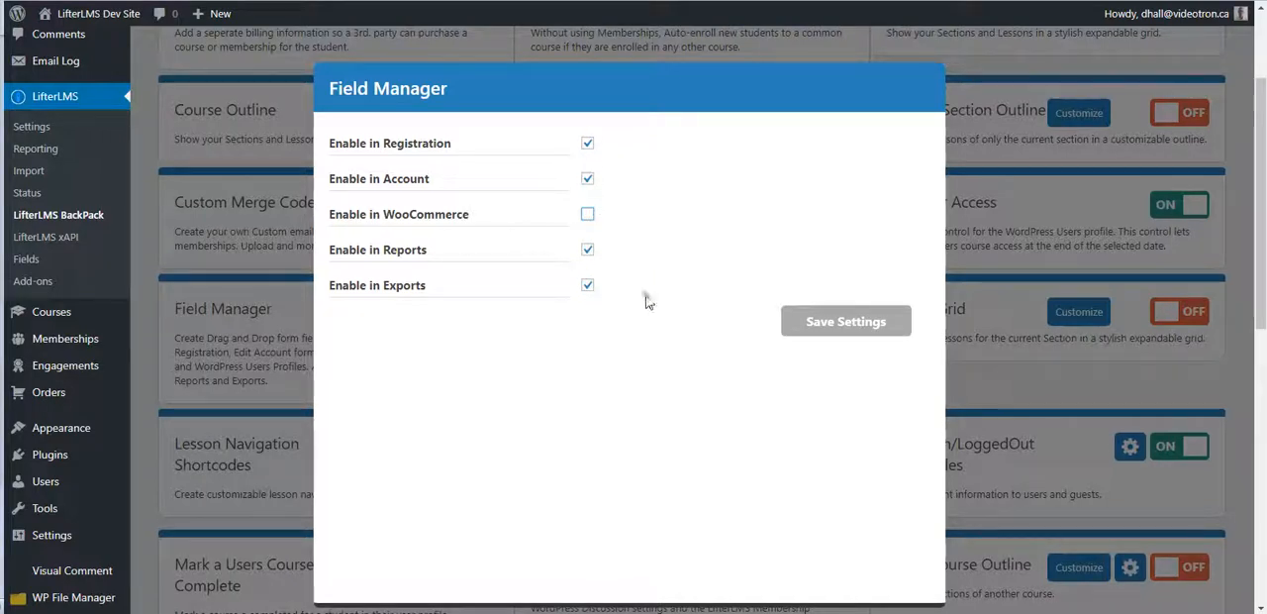
{"action": "left_click", "coordinate": [838, 328]}
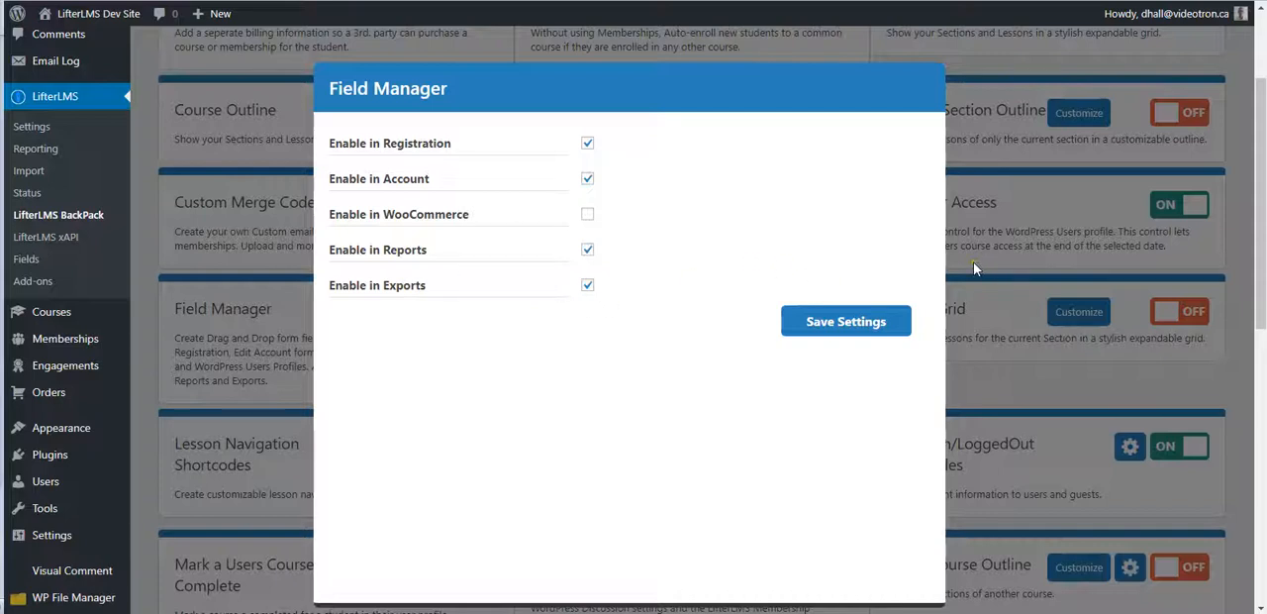
{"action": "left_click", "coordinate": [982, 292]}
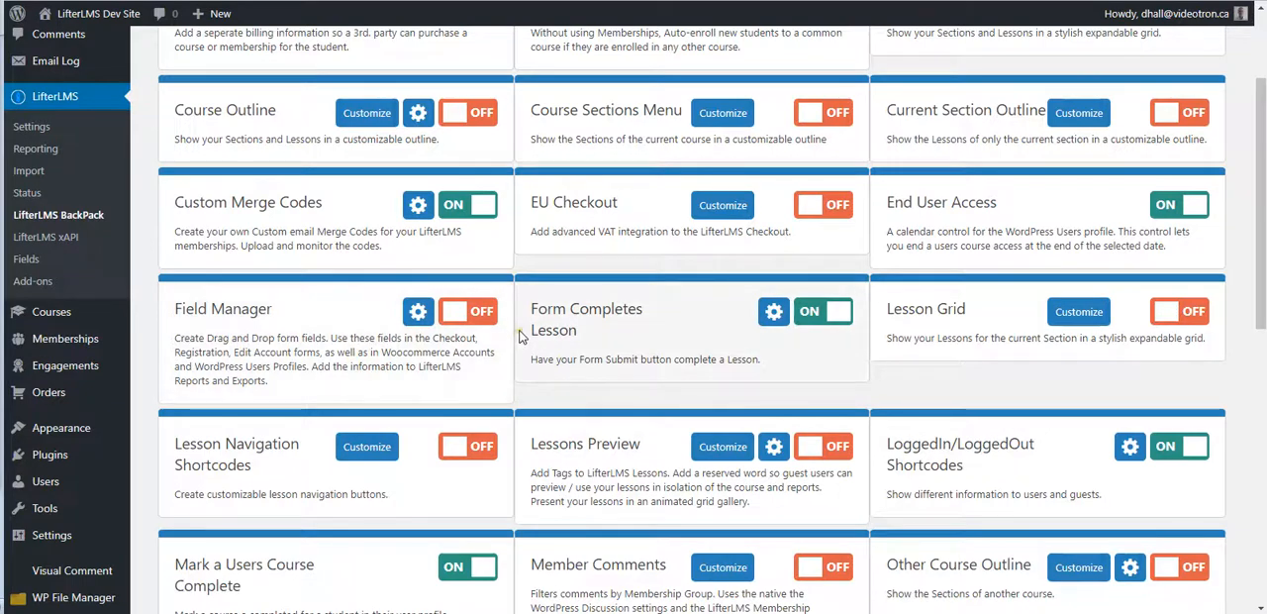
Step: Turn on the Field Manager feature and display the Registration form's fields on the Manage Fields page
{"action": "left_click", "coordinate": [458, 313]}
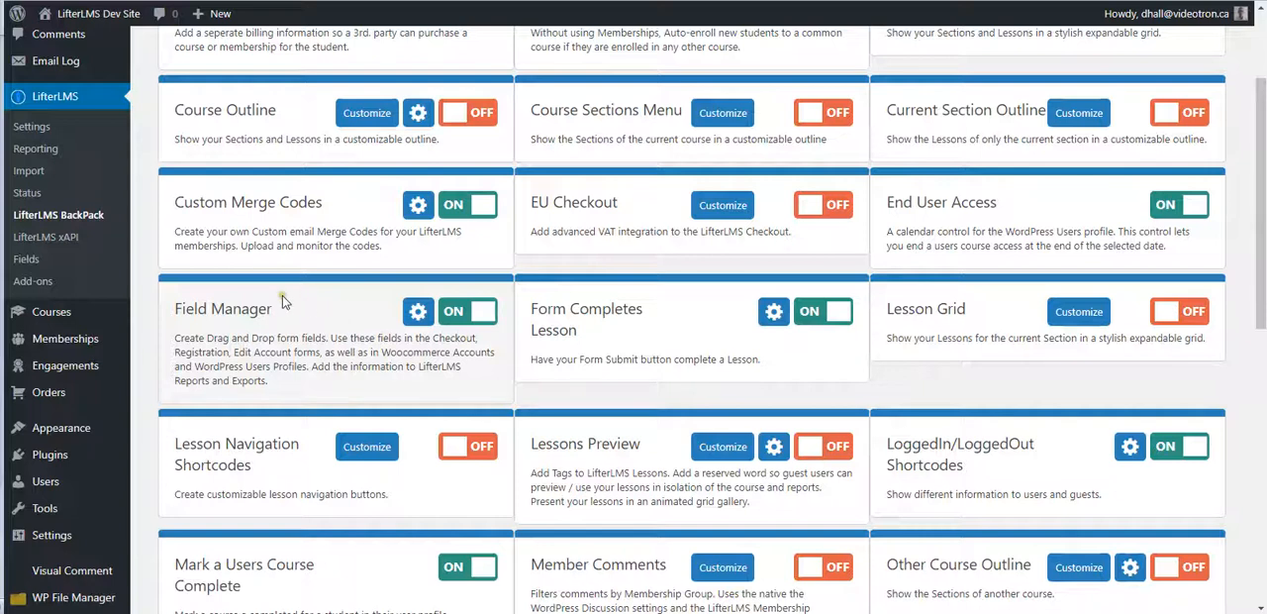
{"action": "left_click", "coordinate": [23, 259]}
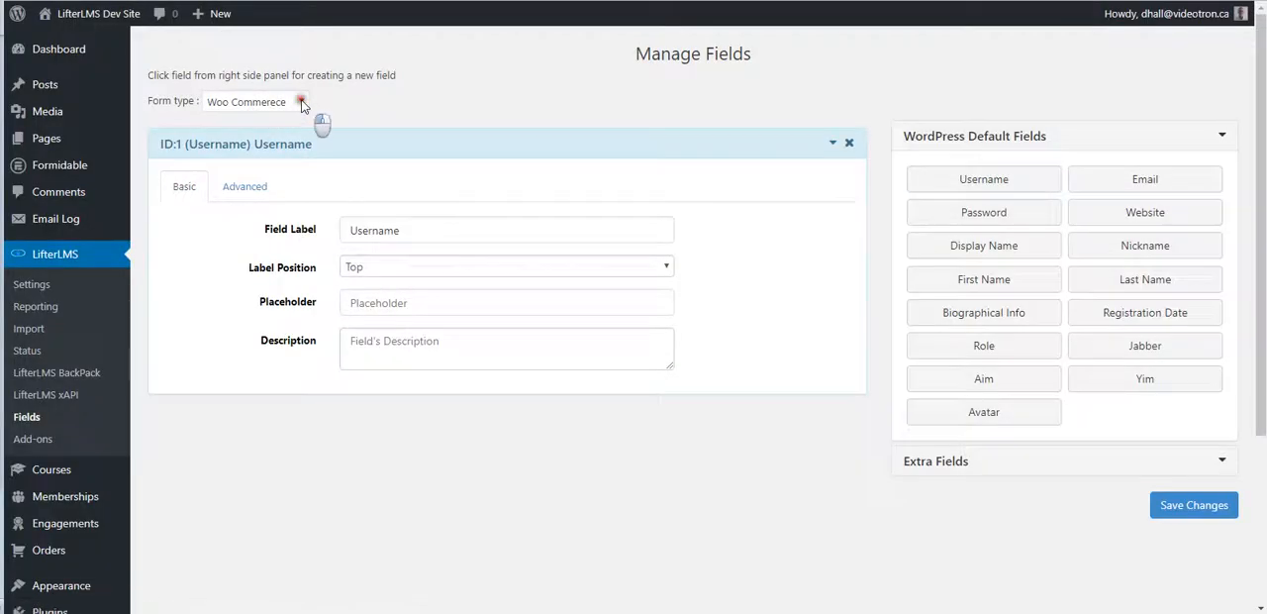
{"action": "left_click", "coordinate": [303, 103]}
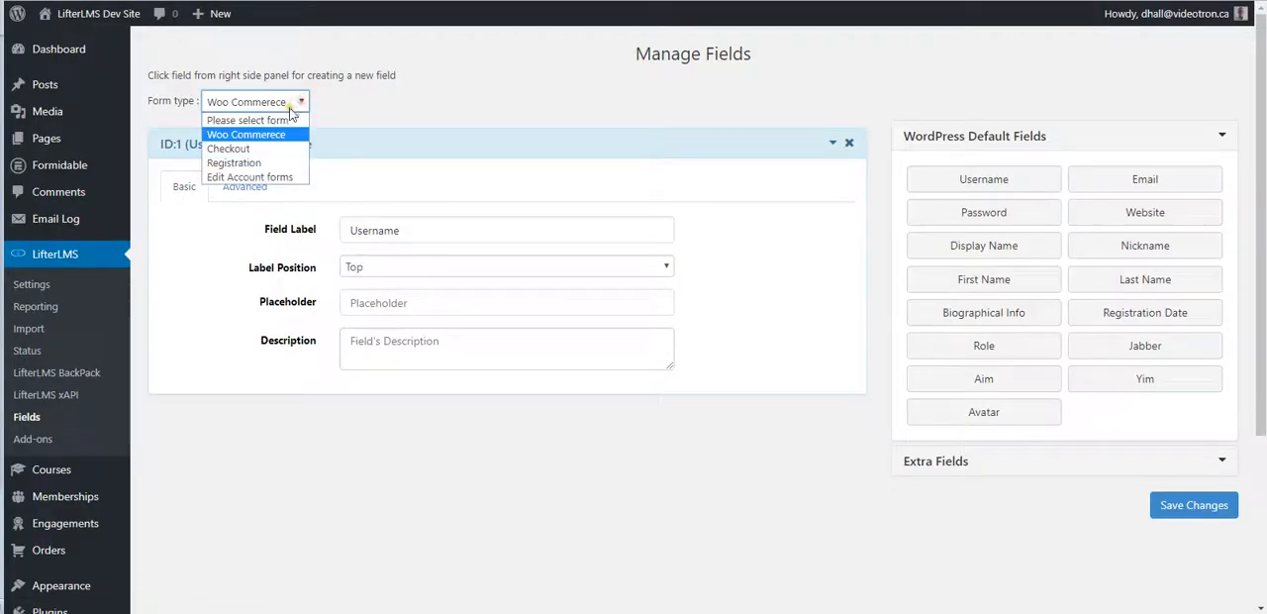
{"action": "left_click", "coordinate": [247, 164]}
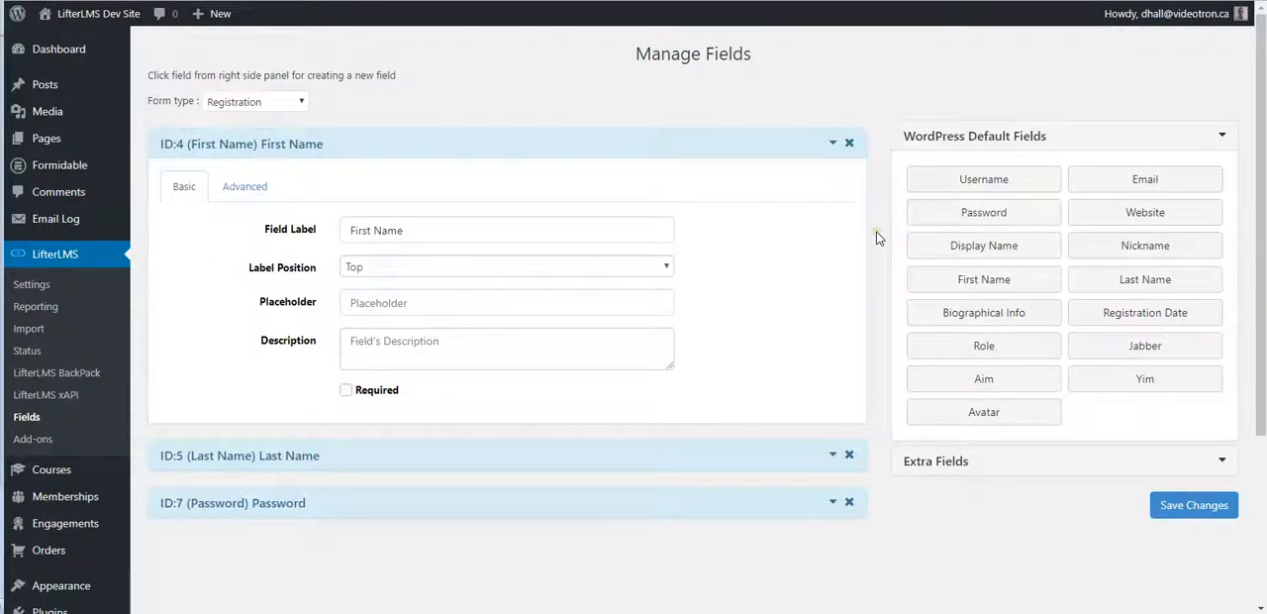
{"action": "scroll", "coordinate": [876, 237], "scroll_direction": "down", "scroll_amount": 3}
{"action": "scroll", "coordinate": [876, 237], "scroll_direction": "up", "scroll_amount": 3}
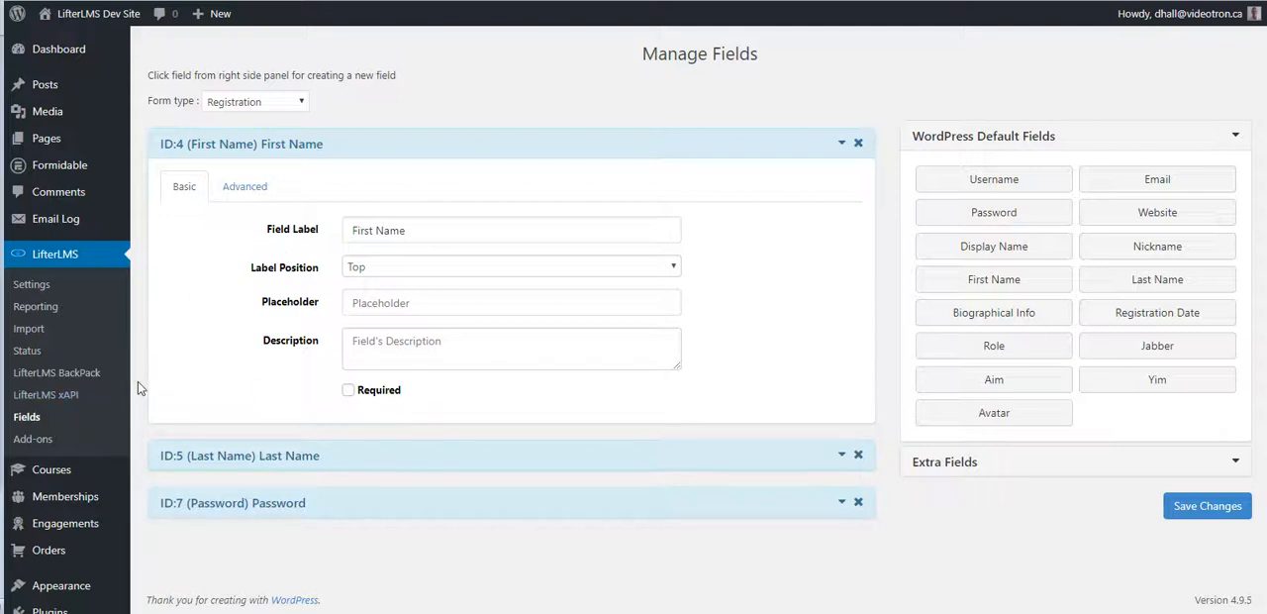
Step: Return to the LifterLMS BackPack feature list and view the Course Outline settings without changing them
{"action": "left_click", "coordinate": [85, 376]}
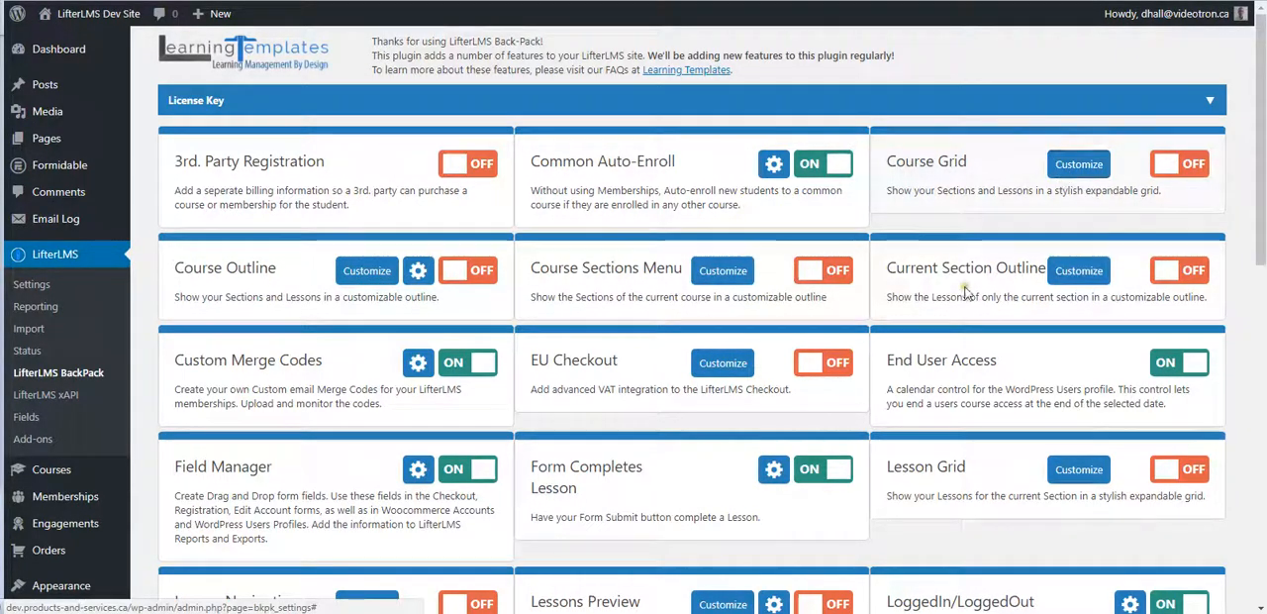
{"action": "scroll", "coordinate": [966, 290], "scroll_direction": "down", "scroll_amount": 3}
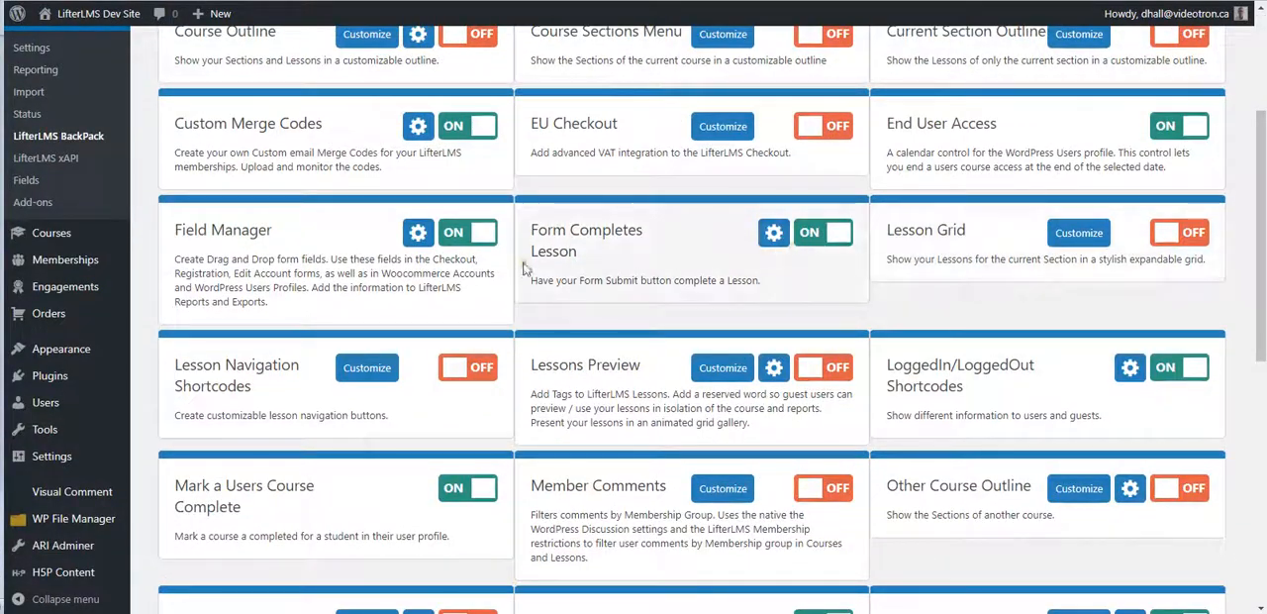
{"action": "scroll", "coordinate": [845, 235], "scroll_direction": "up", "scroll_amount": 3}
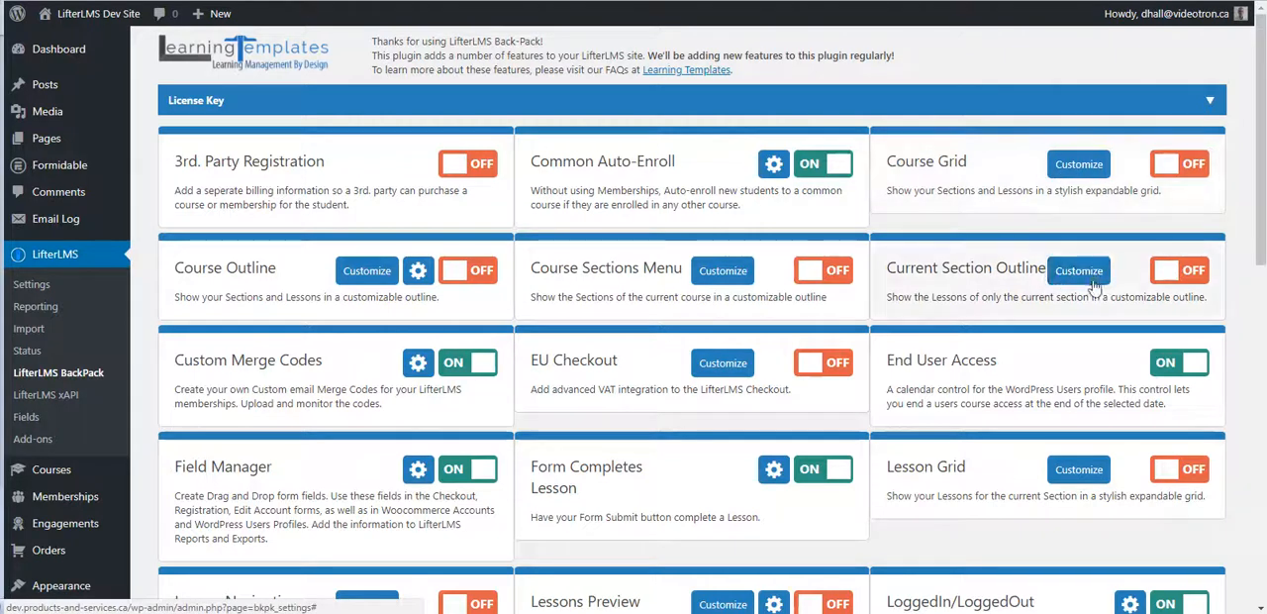
{"action": "left_click", "coordinate": [705, 273]}
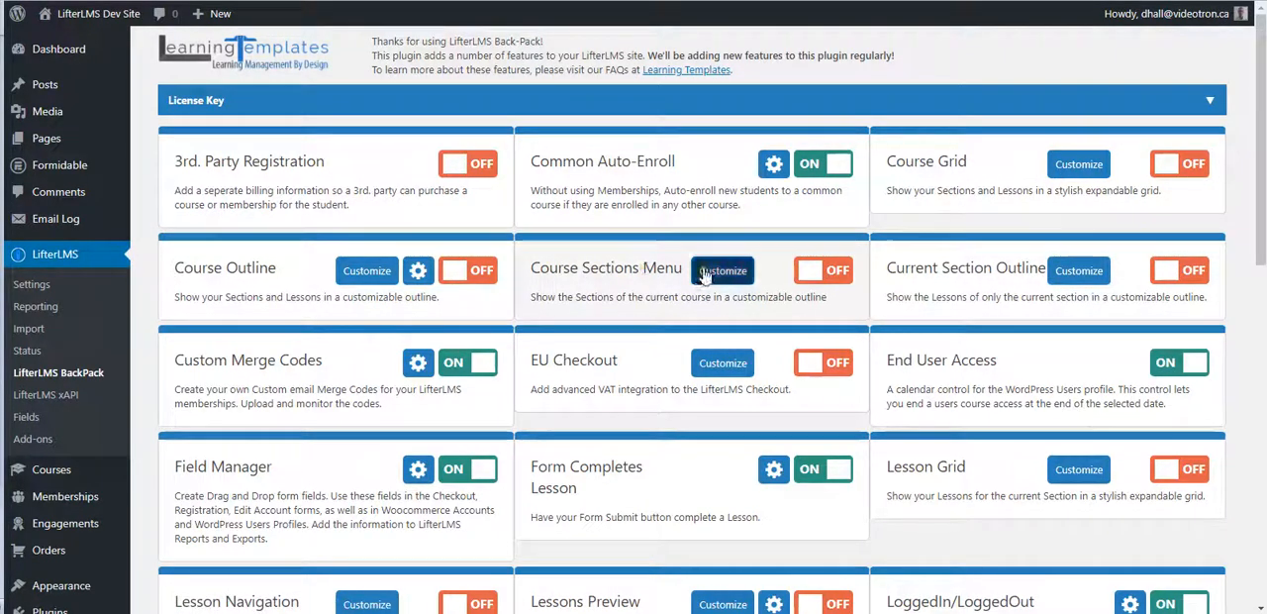
{"action": "scroll", "coordinate": [307, 247], "scroll_direction": "down", "scroll_amount": 1}
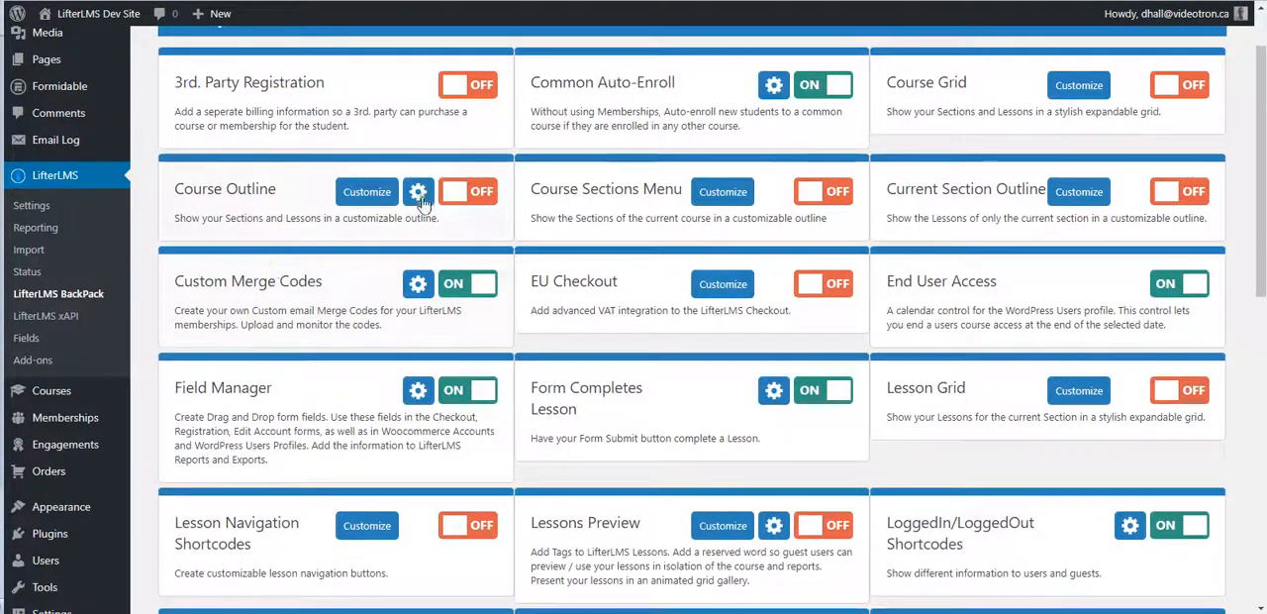
{"action": "left_click", "coordinate": [417, 192]}
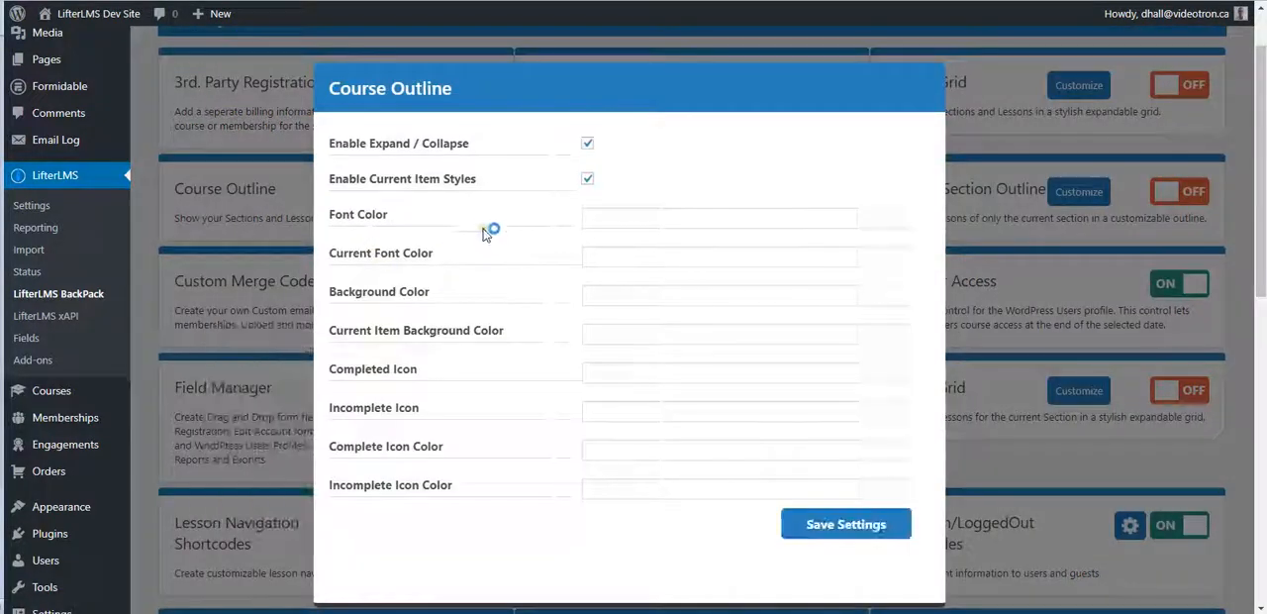
{"action": "left_click", "coordinate": [996, 132]}
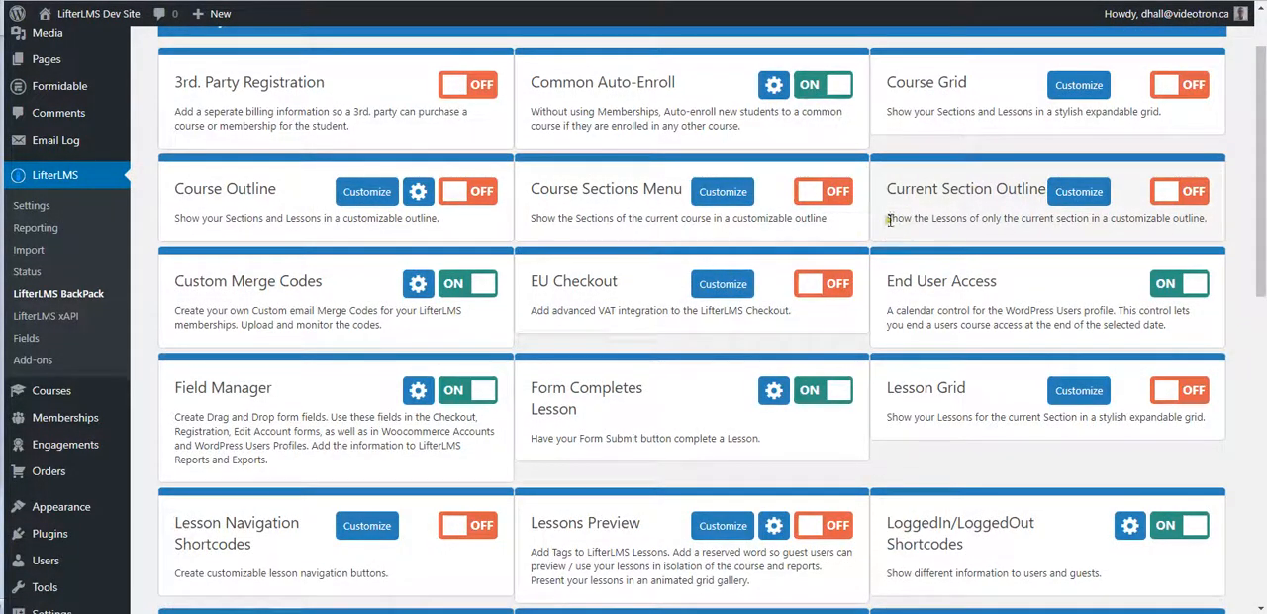
Step: Look through the remaining BackPack features, from Form Completes Lesson down to Yotpo Social Reviews
{"action": "scroll", "coordinate": [542, 299], "scroll_direction": "down", "scroll_amount": 2}
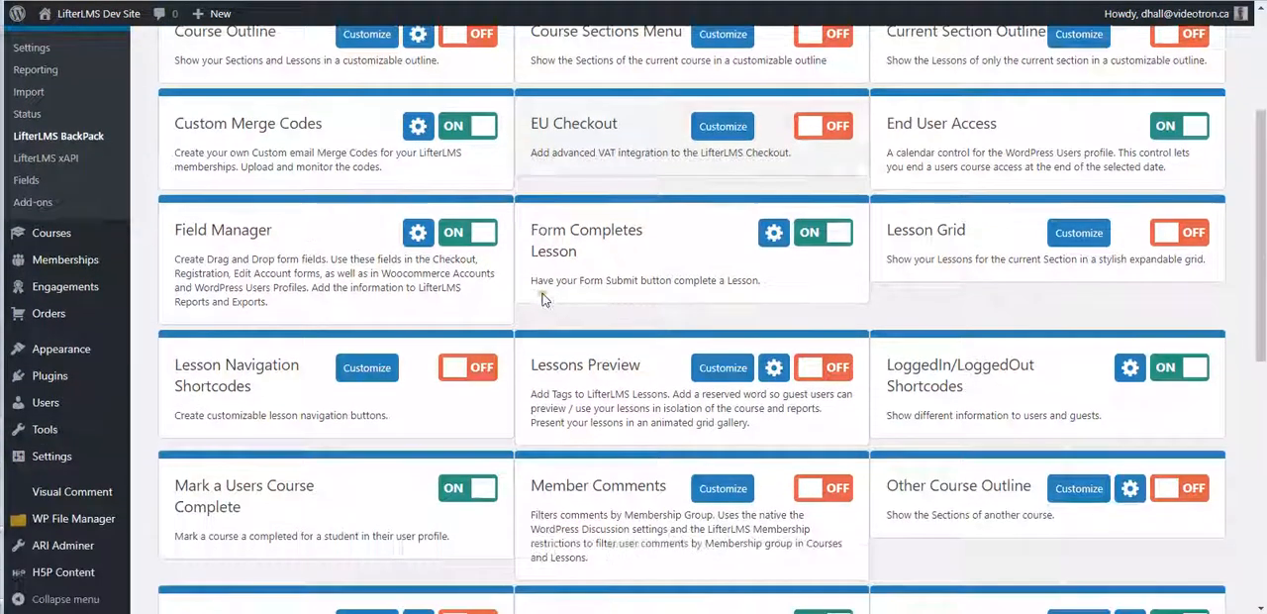
{"action": "scroll", "coordinate": [549, 297], "scroll_direction": "up", "scroll_amount": 1}
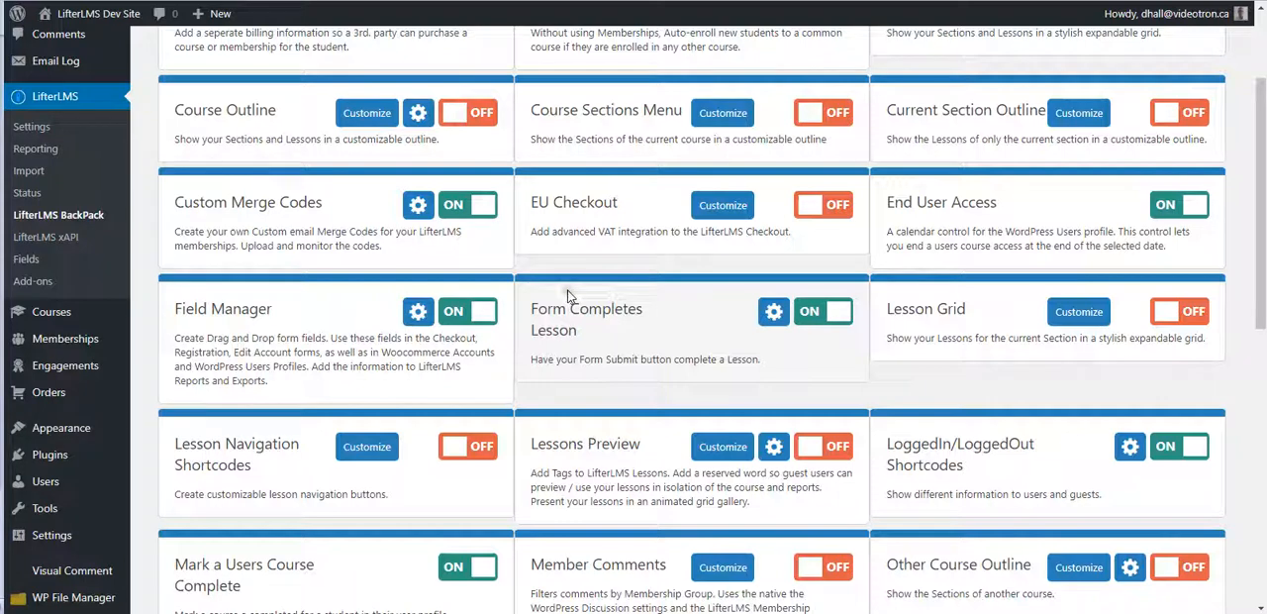
{"action": "scroll", "coordinate": [569, 263], "scroll_direction": "down", "scroll_amount": 2}
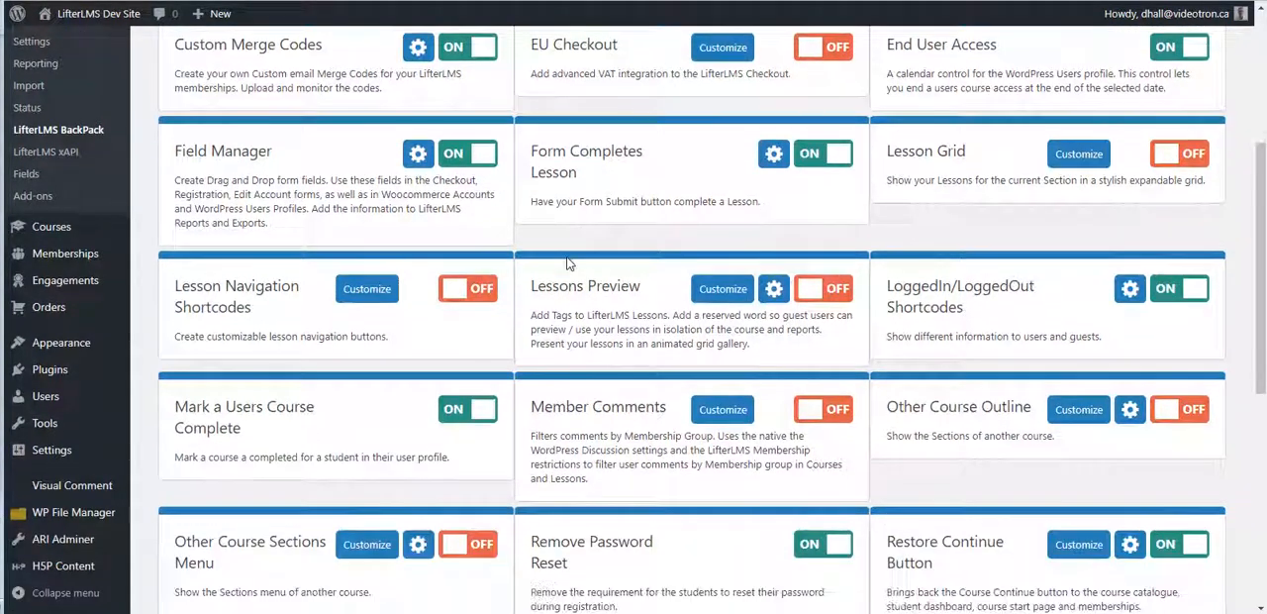
{"action": "scroll", "coordinate": [569, 263], "scroll_direction": "down", "scroll_amount": 2}
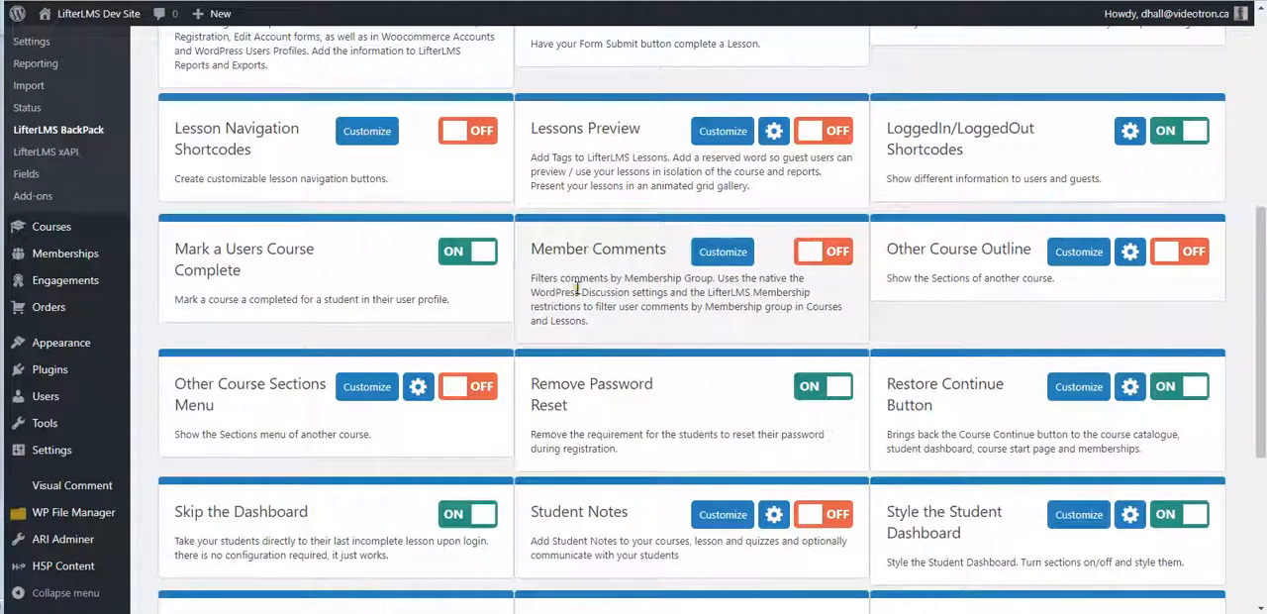
{"action": "scroll", "coordinate": [577, 287], "scroll_direction": "down", "scroll_amount": 5}
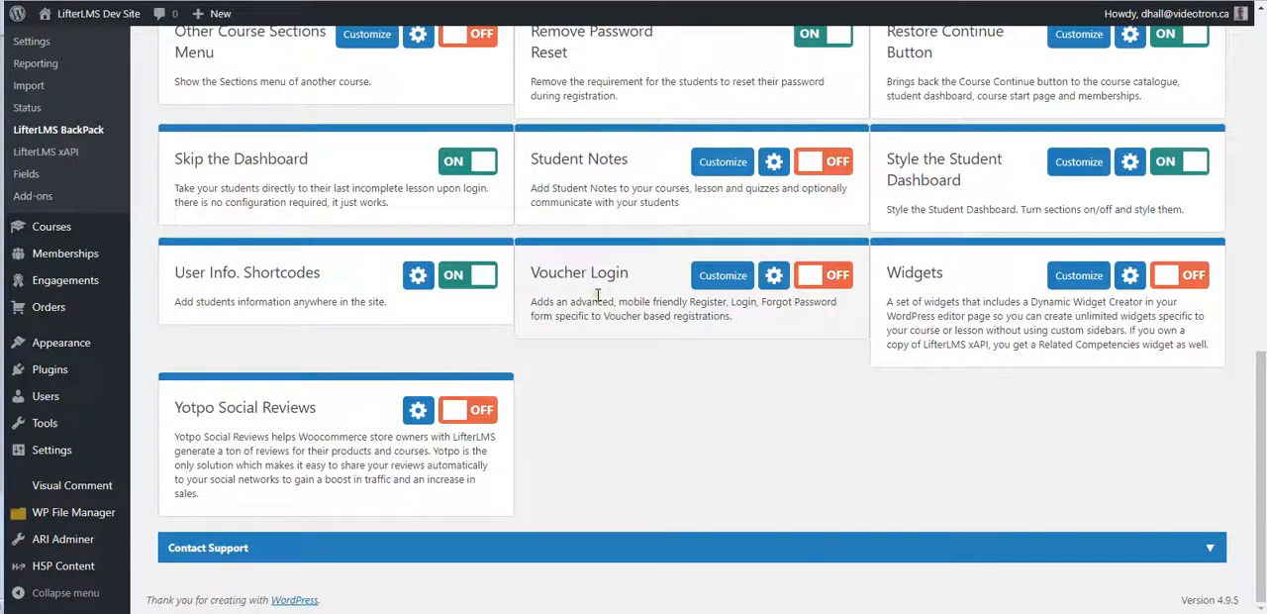
{"action": "scroll", "coordinate": [597, 294], "scroll_direction": "up", "scroll_amount": 1}
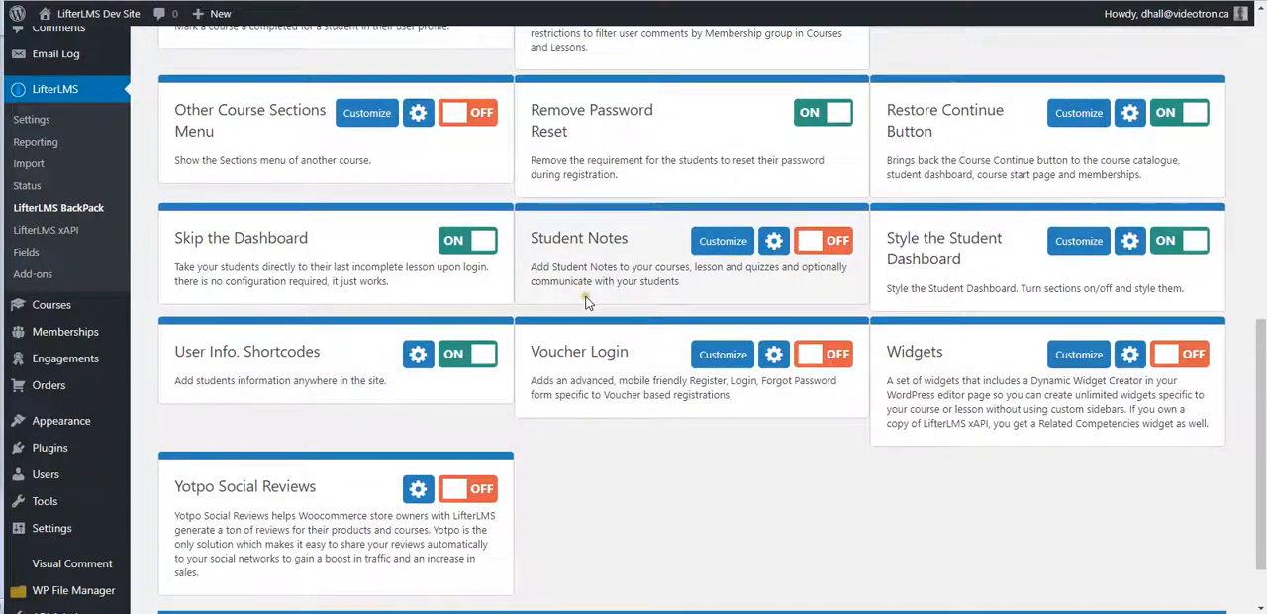